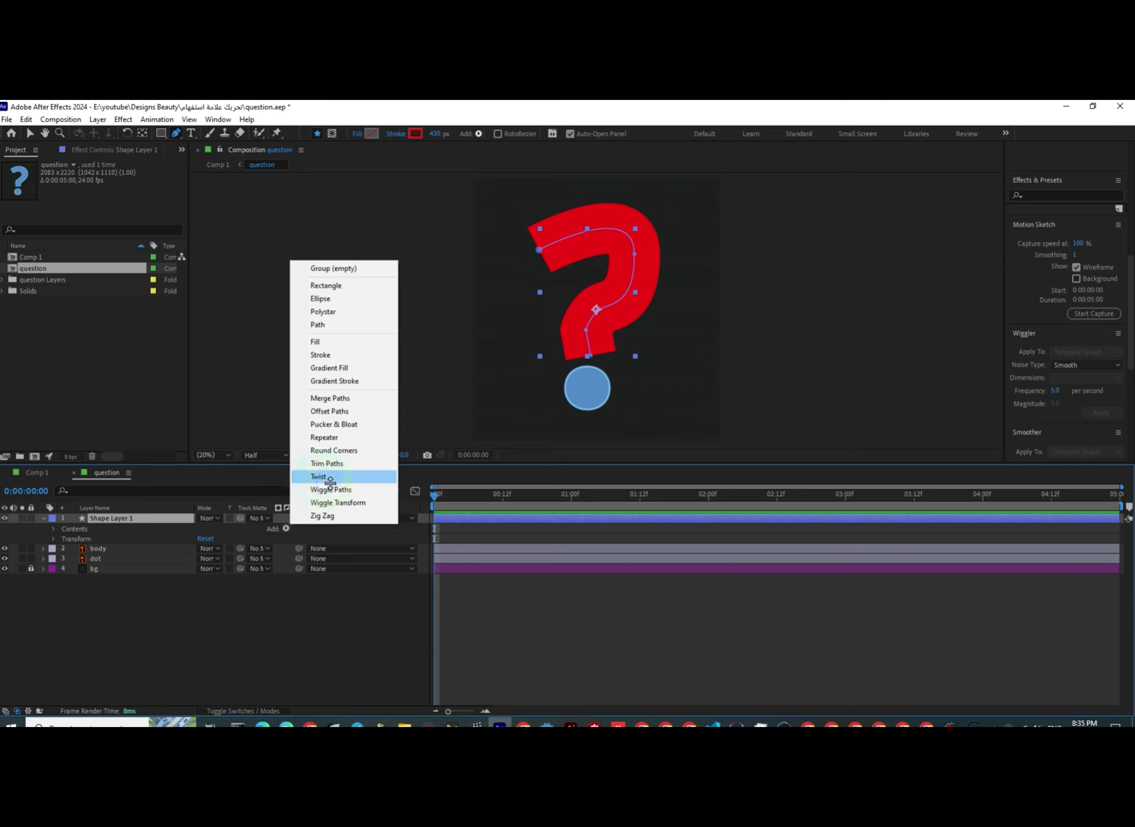
Add Trim Paths to Shape Layer 1 and keyframe its Start at 0% at 0:00:04:05.
click(327, 464)
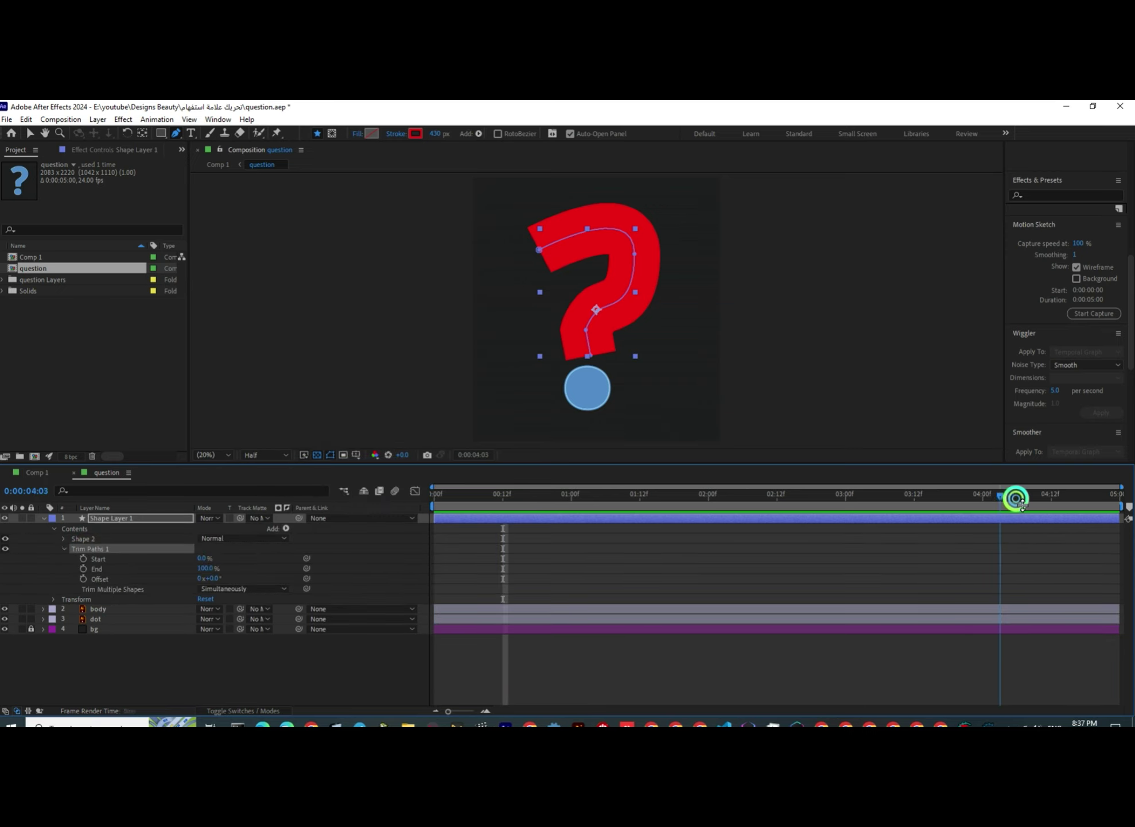
drag(1002, 500, 1011, 501)
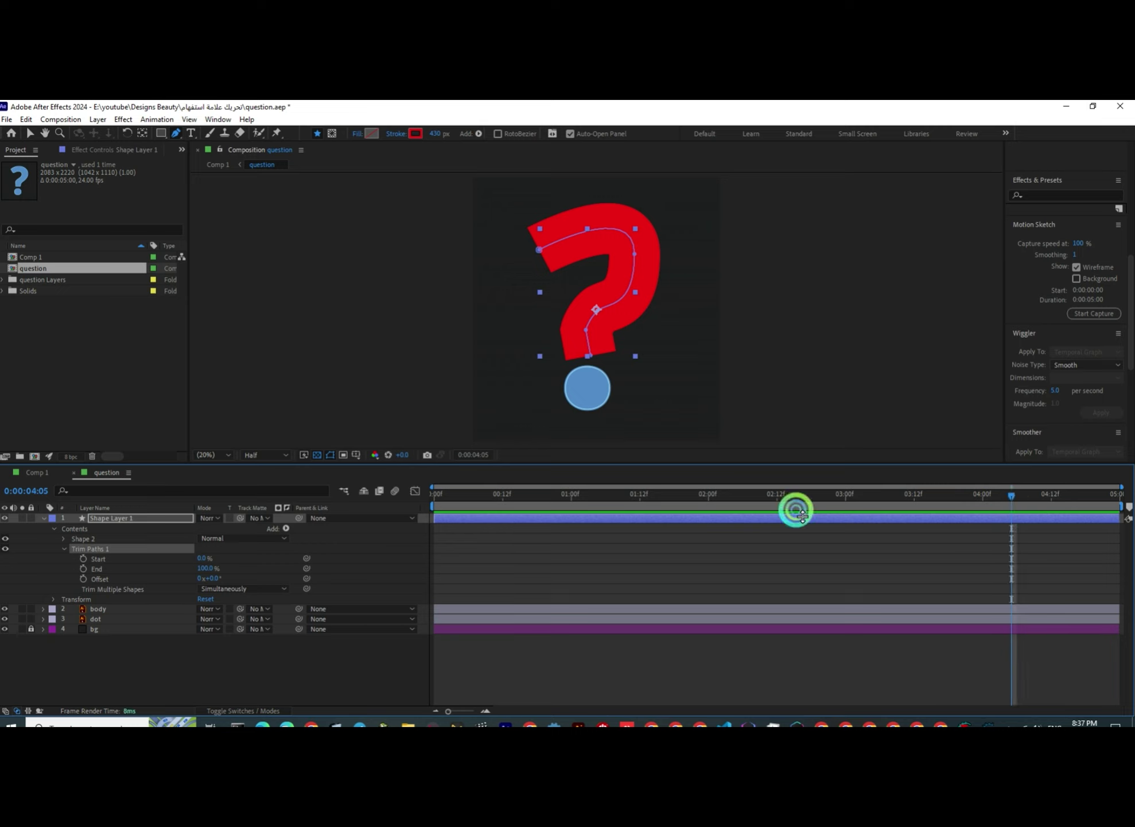
click(83, 559)
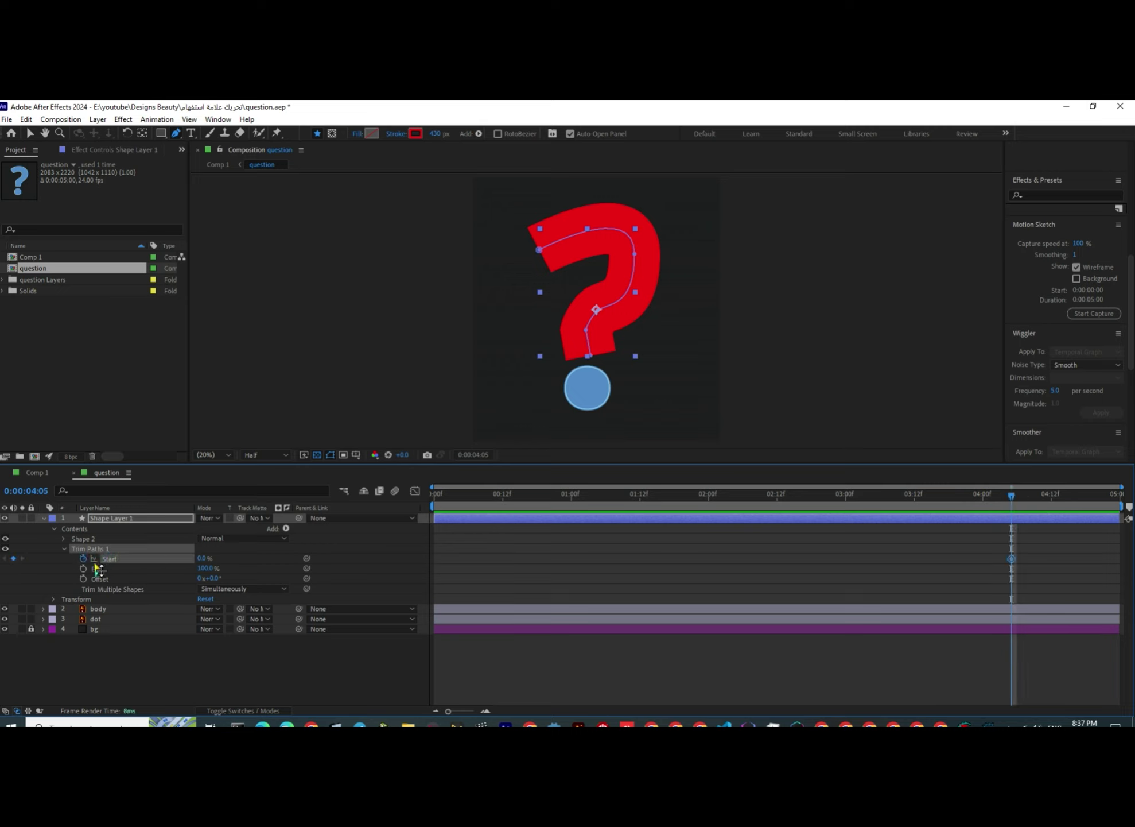
click(203, 559)
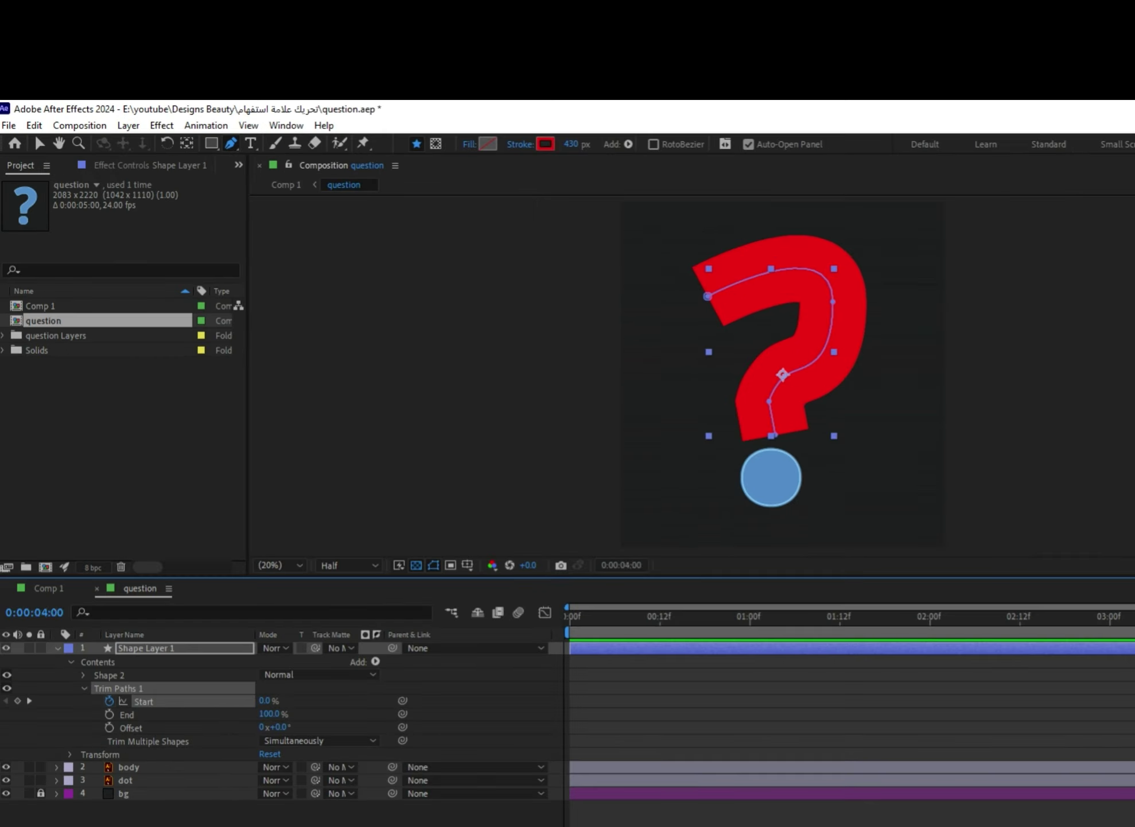
Set the Trim Paths Start to 100% at 0:00:00:00.
drag(850, 492, 639, 495)
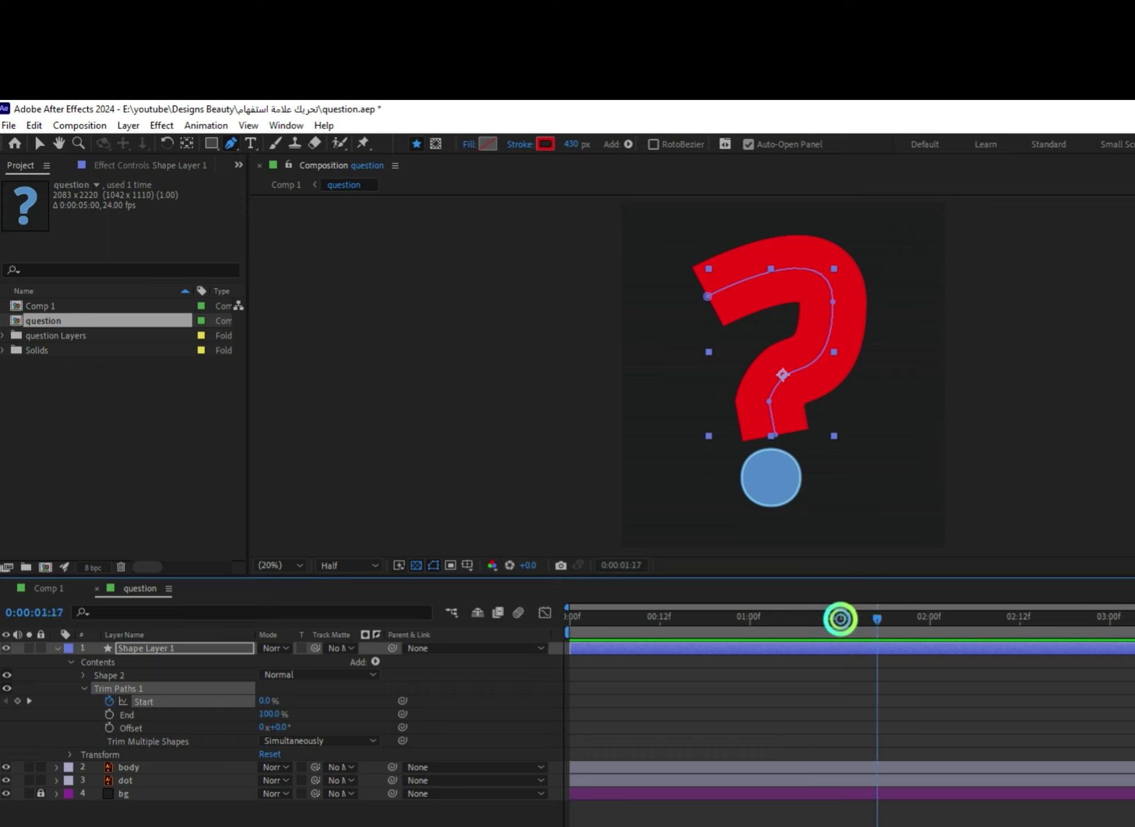
drag(840, 619, 349, 661)
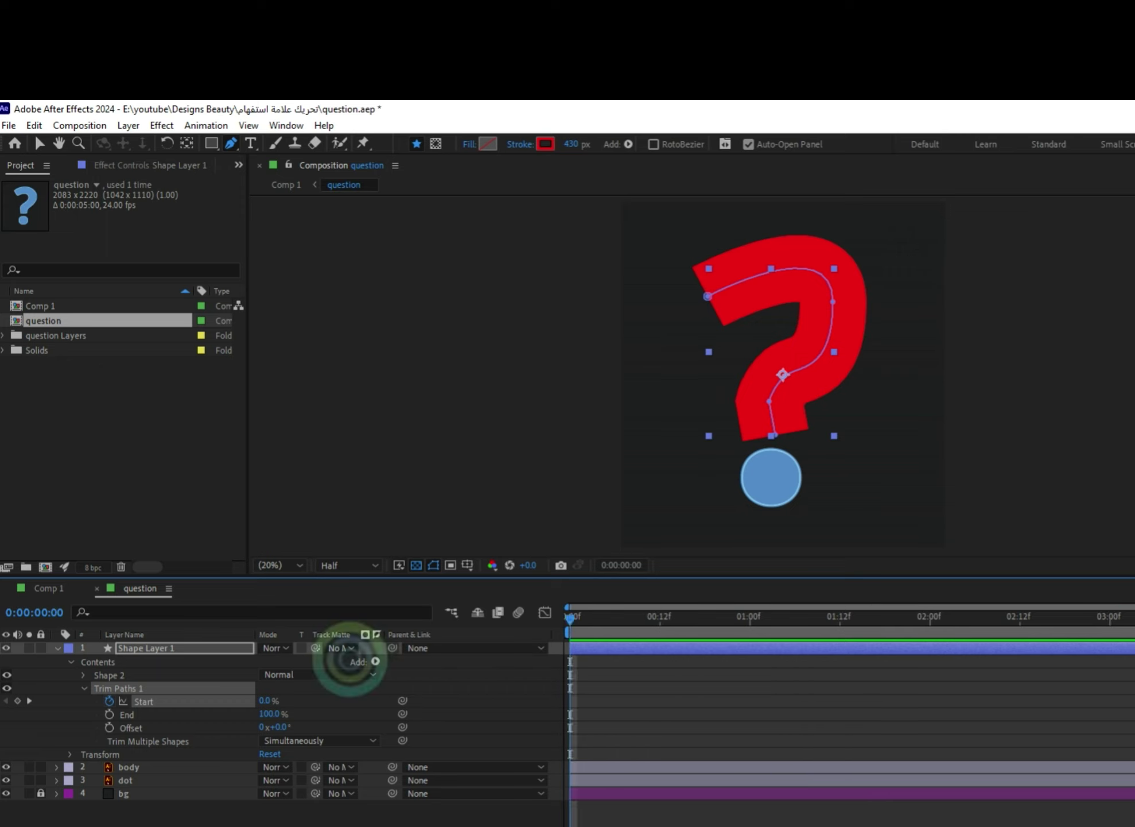
click(265, 700)
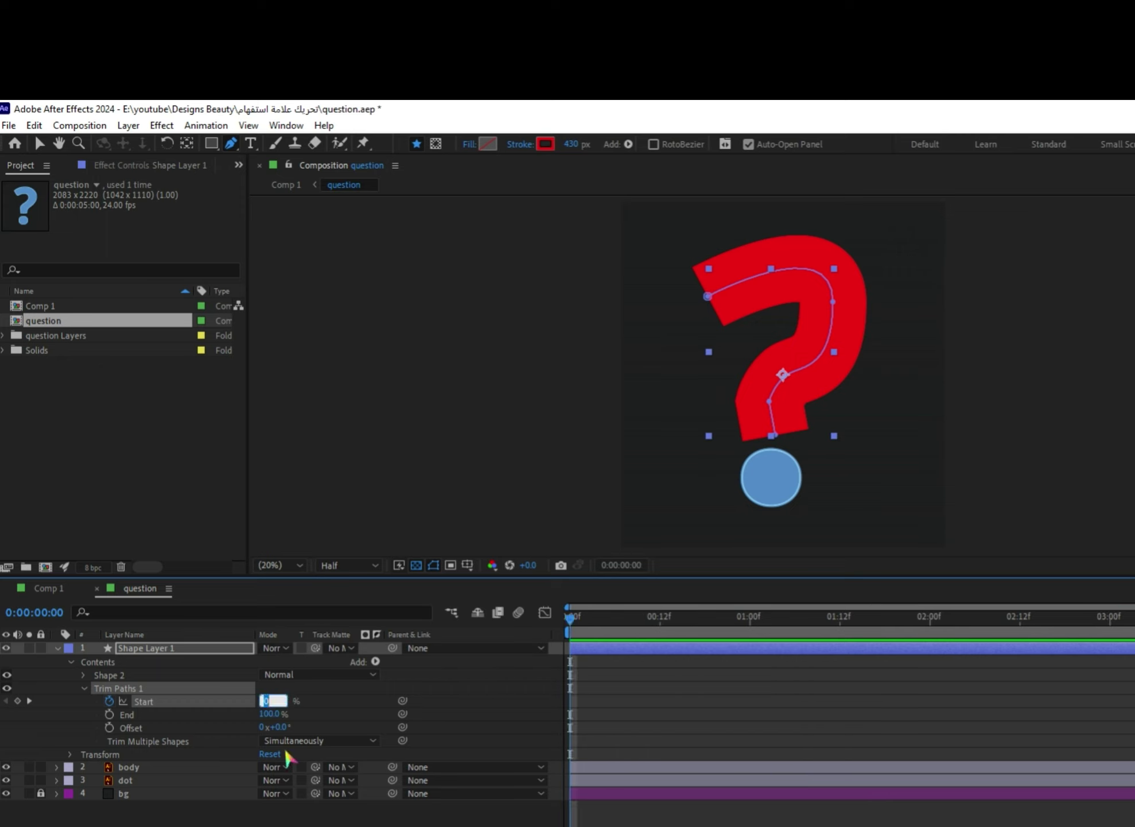
key(Return)
click(247, 706)
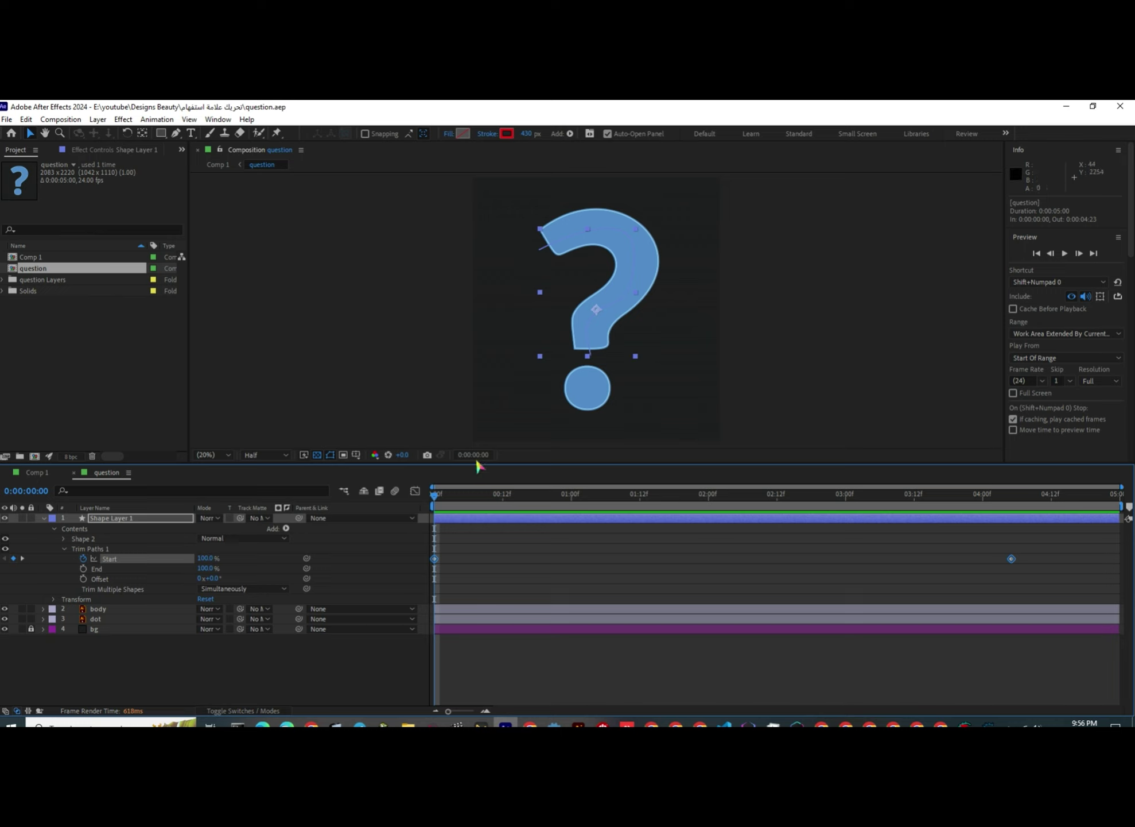
Try reversing the trim by setting Start to 0% at 0:00:00:00.
mouse_move(443, 491)
mouse_down()
mouse_move(609, 497)
mouse_move(1059, 462)
mouse_move(909, 513)
mouse_move(430, 492)
mouse_up()
click(208, 558)
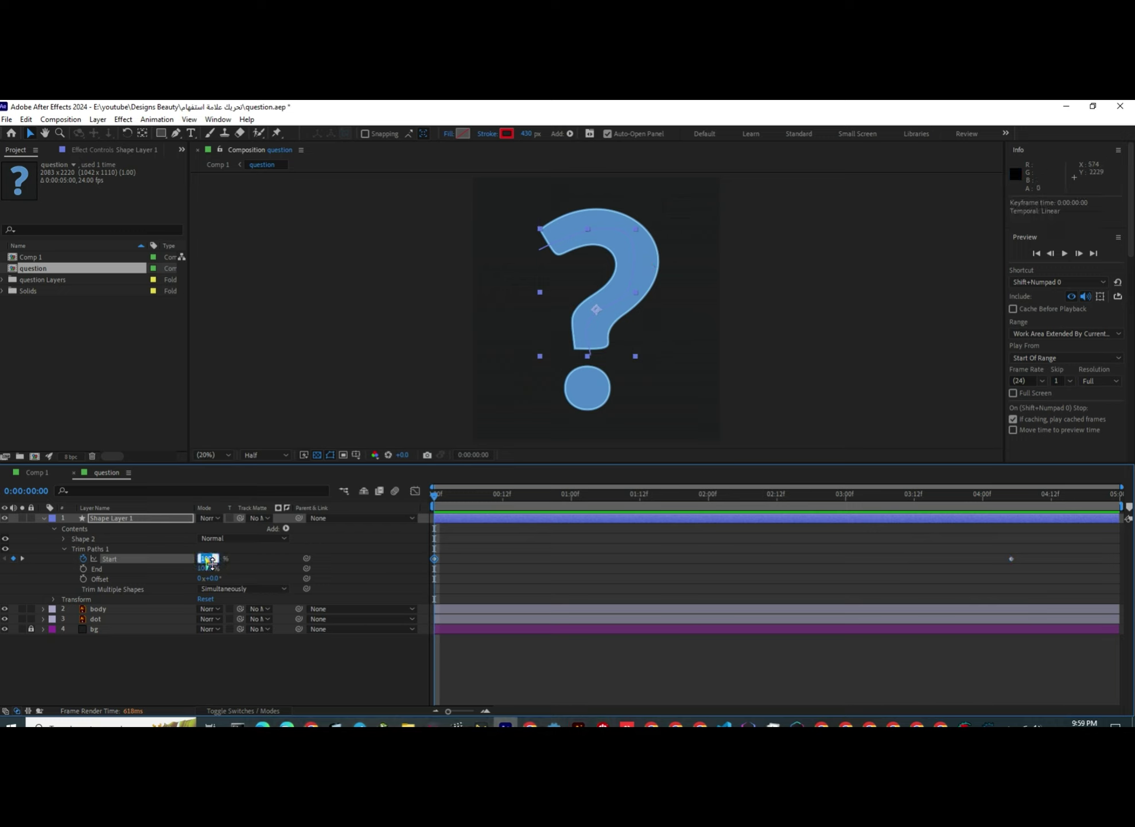
text(0)
key(Return)
Complete the reversed trim by setting Start to 100% on the keyframe at 0:00:04:05.
key(k)
drag(971, 545, 1050, 571)
click(700, 563)
click(305, 560)
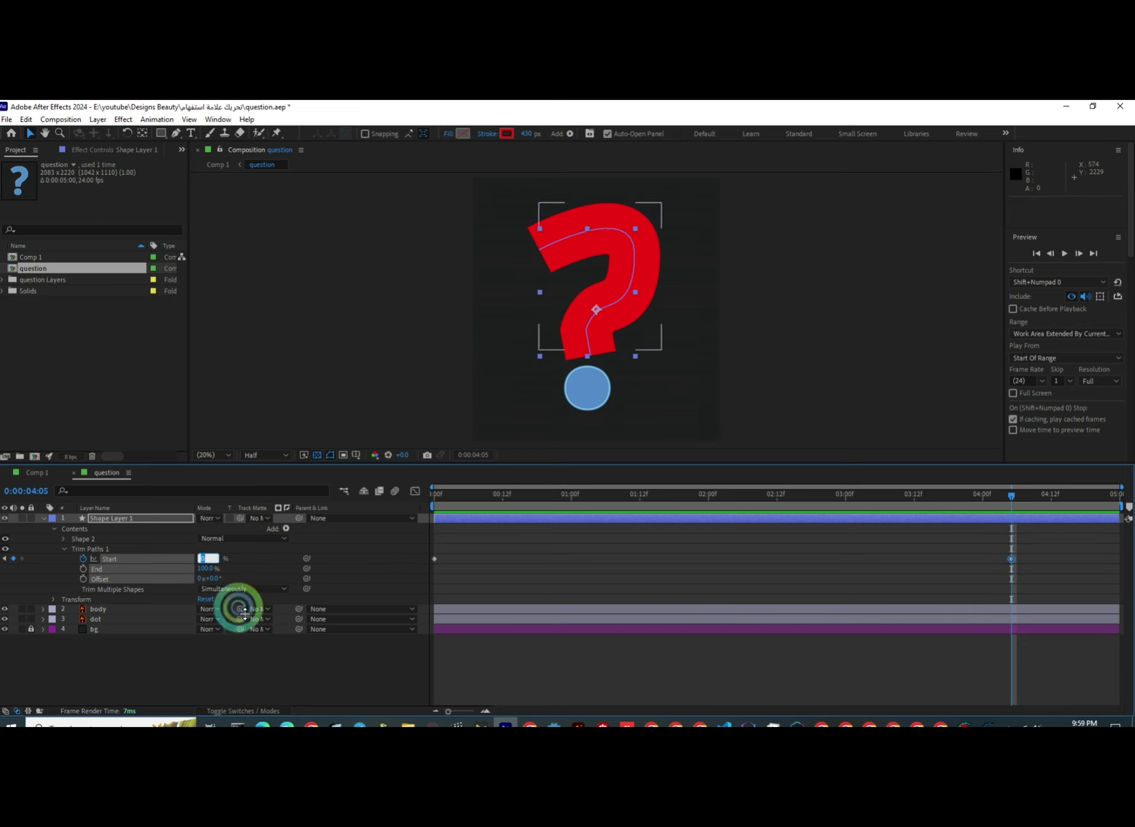
text(100)
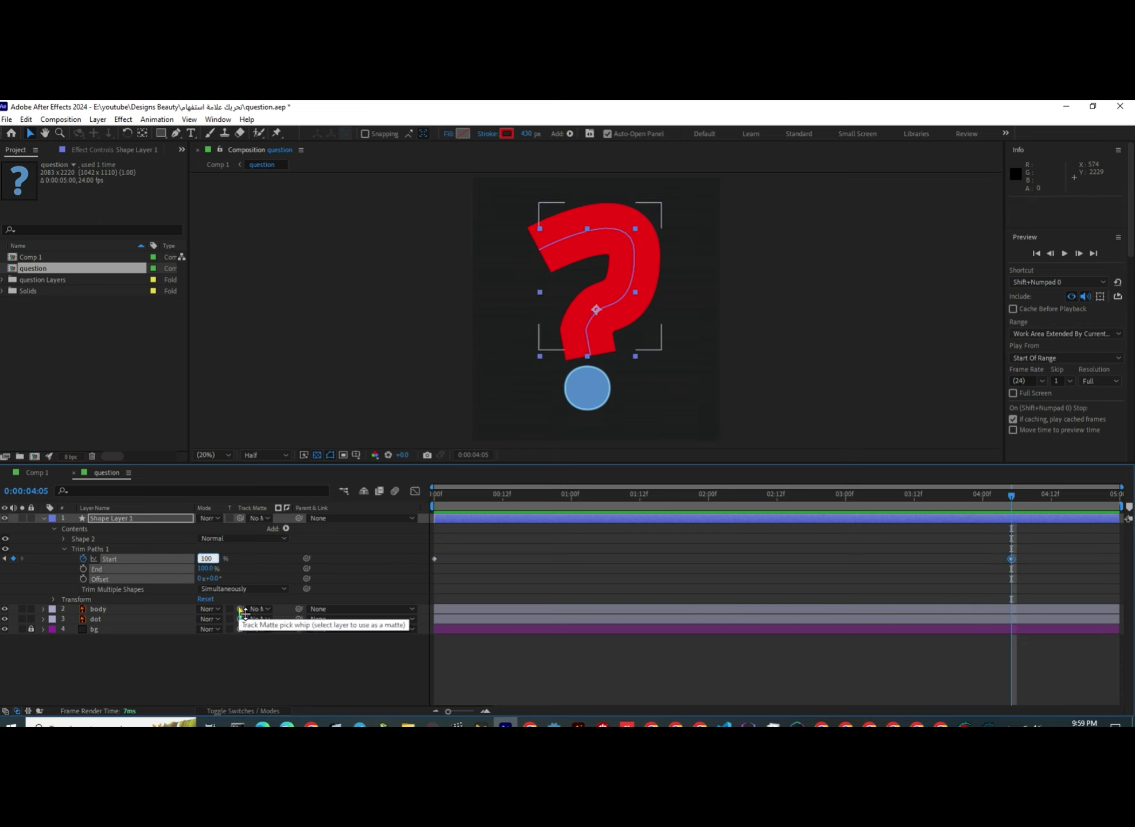
key(Return)
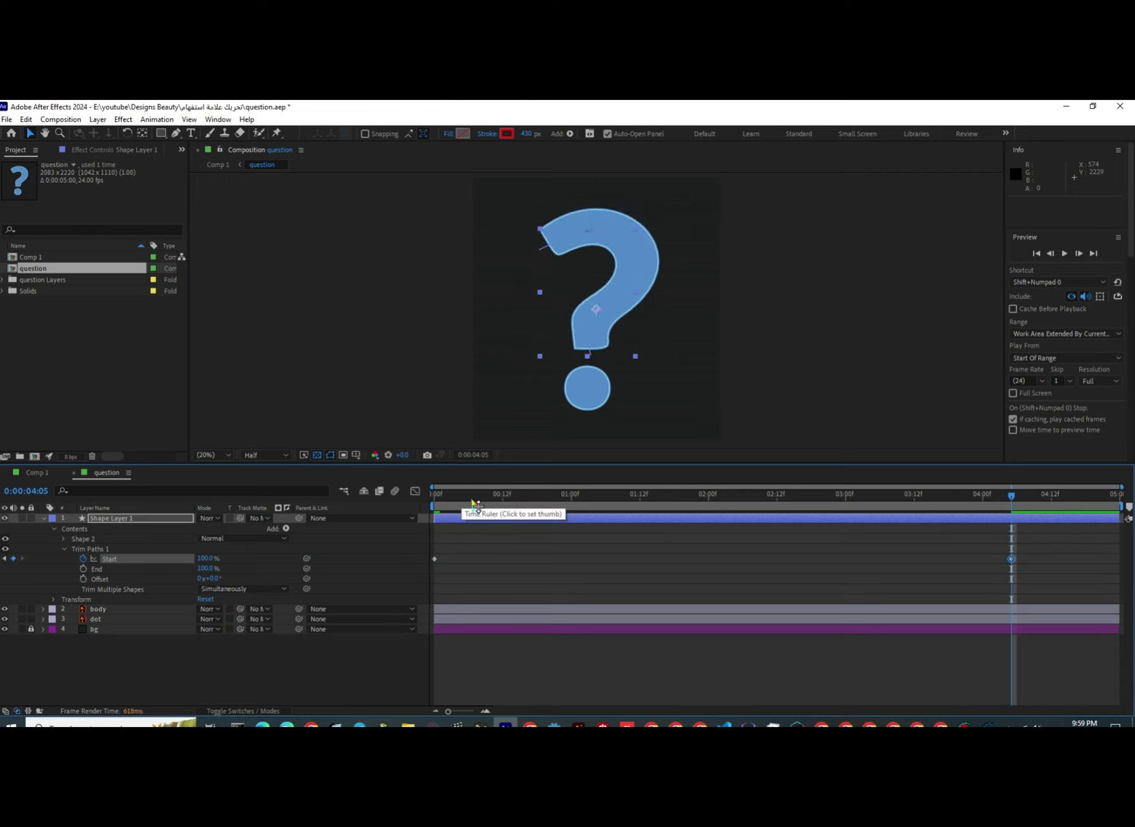
Preview the trim animation from the first frame and scrub through it to 0:00:04:05.
drag(493, 504, 433, 520)
key(space)
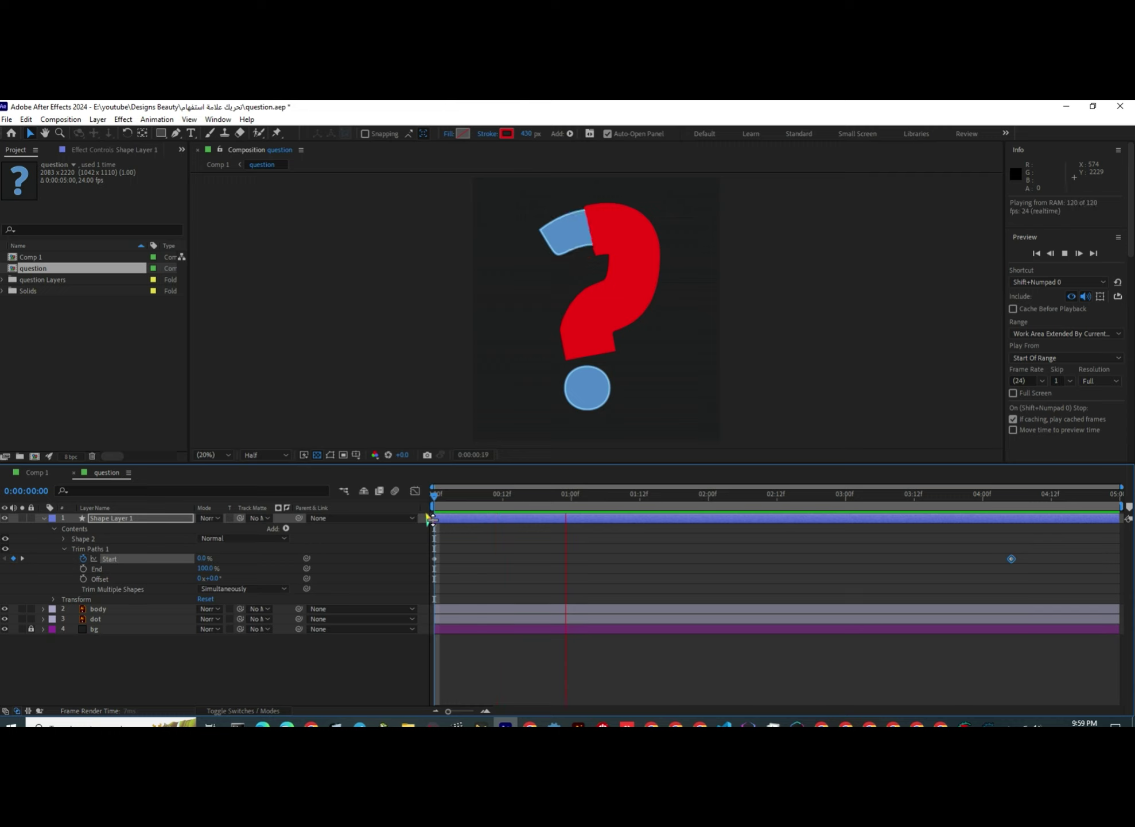
key(space)
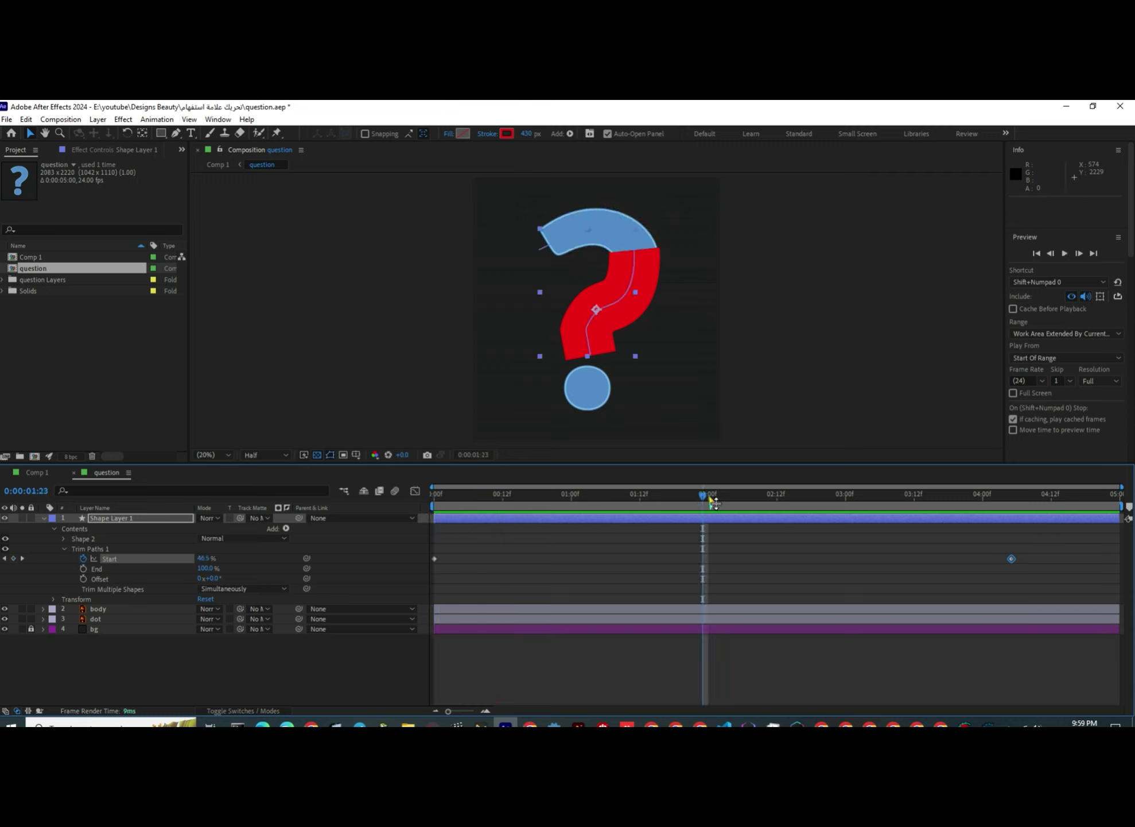
drag(712, 493, 1021, 528)
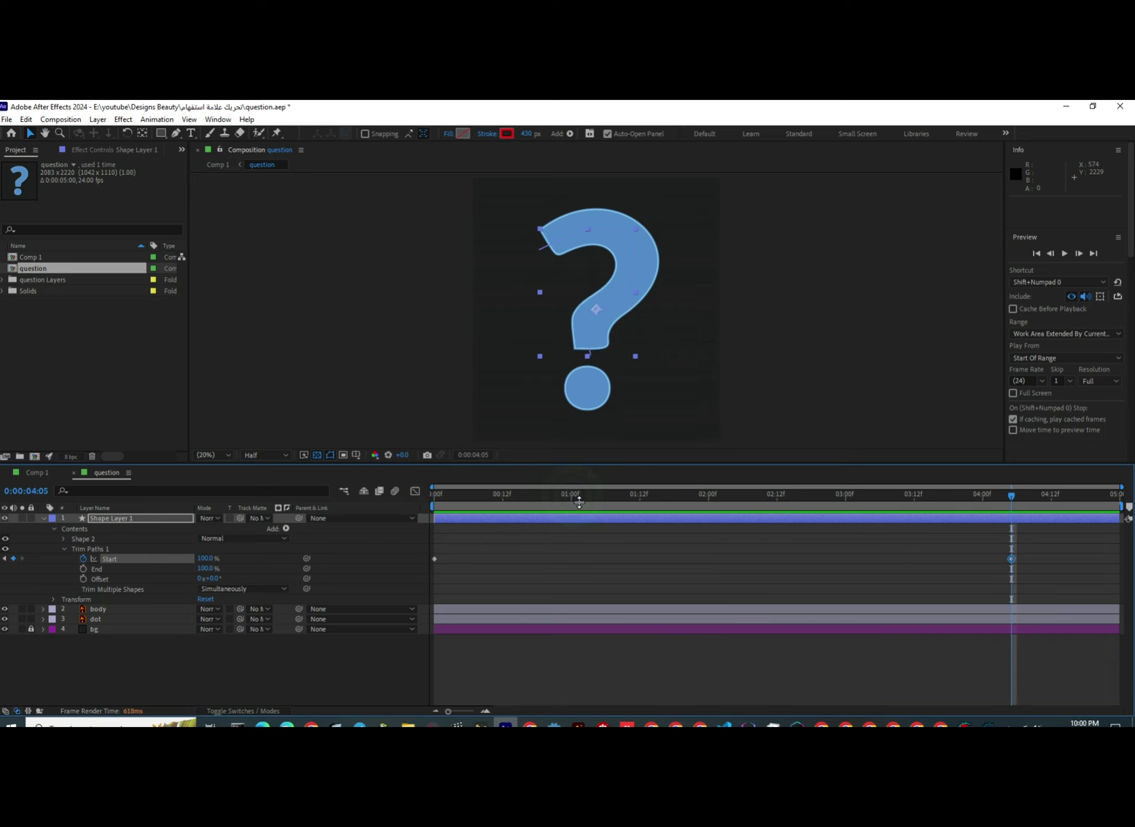
key(space)
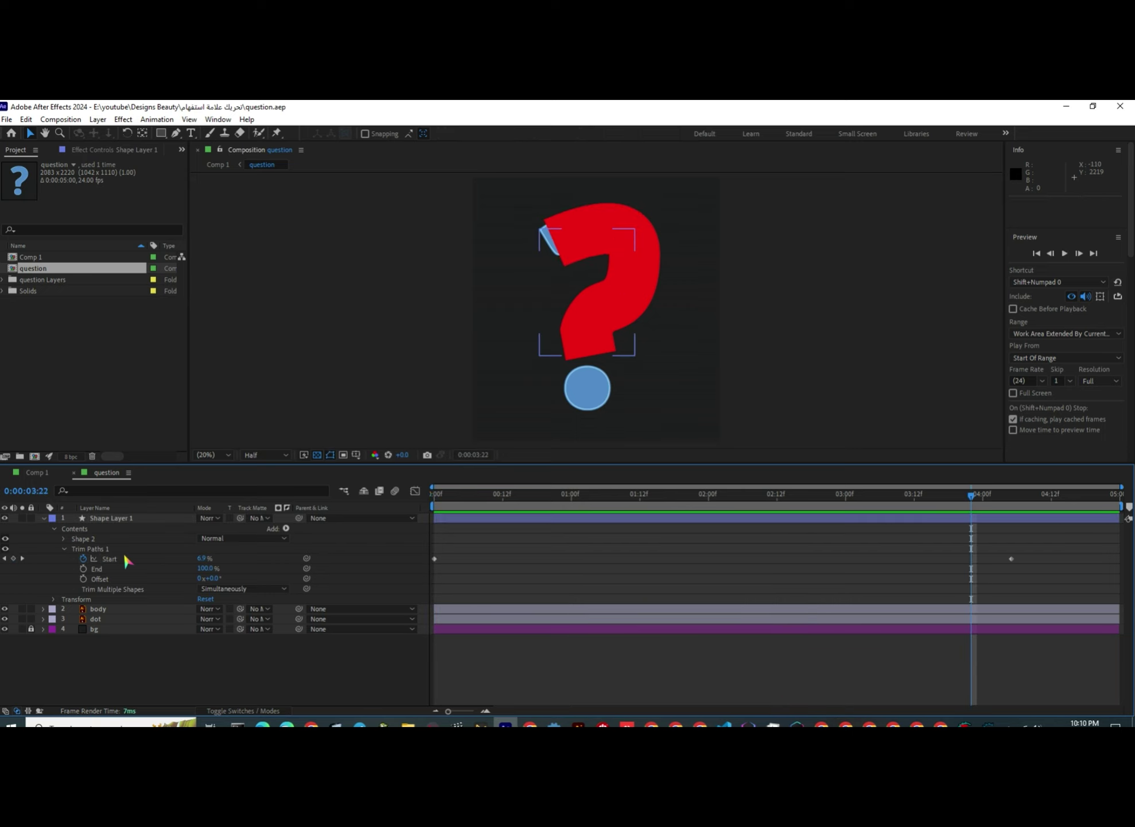
Apply Easy Ease to both Start keyframes of Trim Paths 1.
click(122, 556)
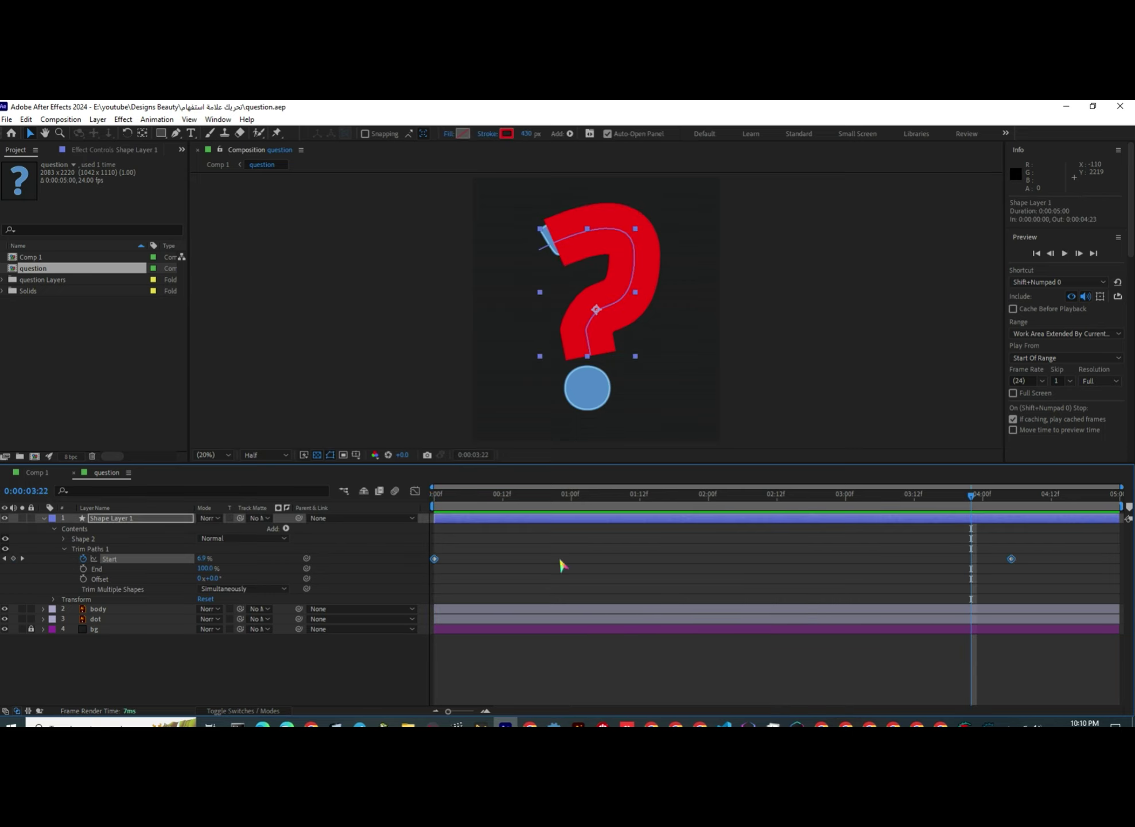
key(F9)
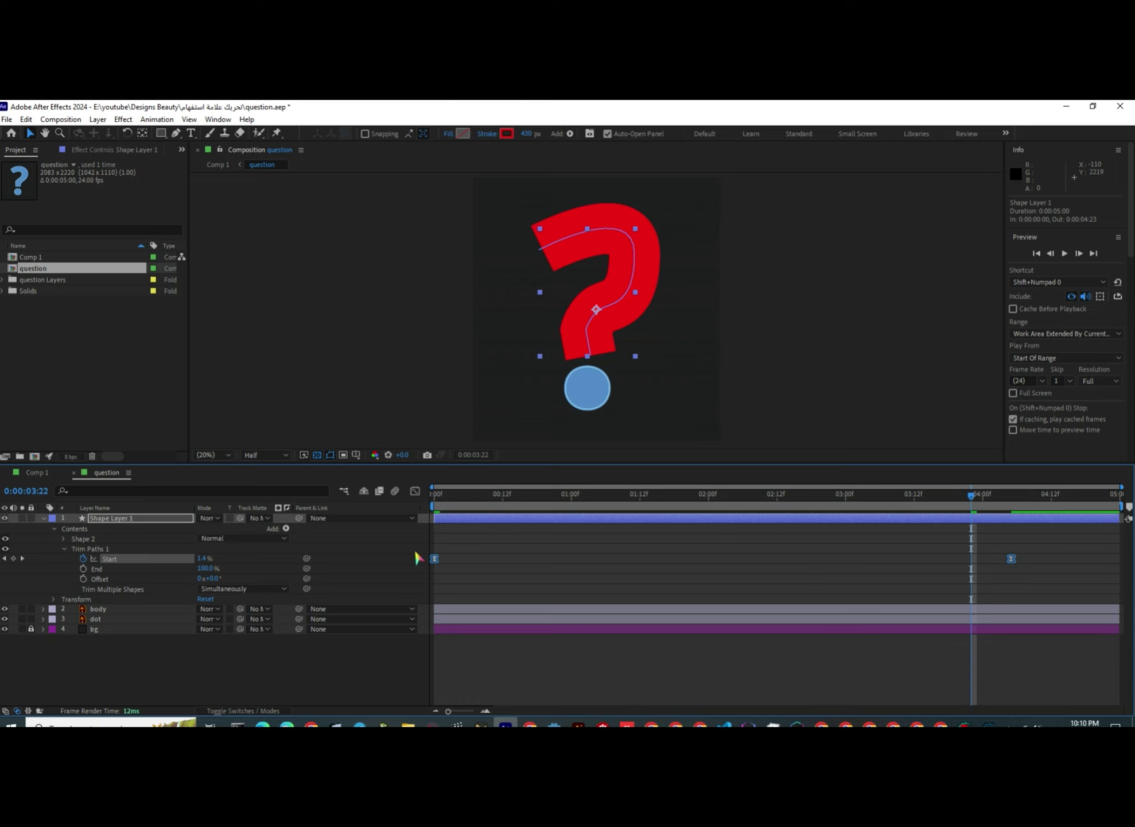
mouse_move(435, 562)
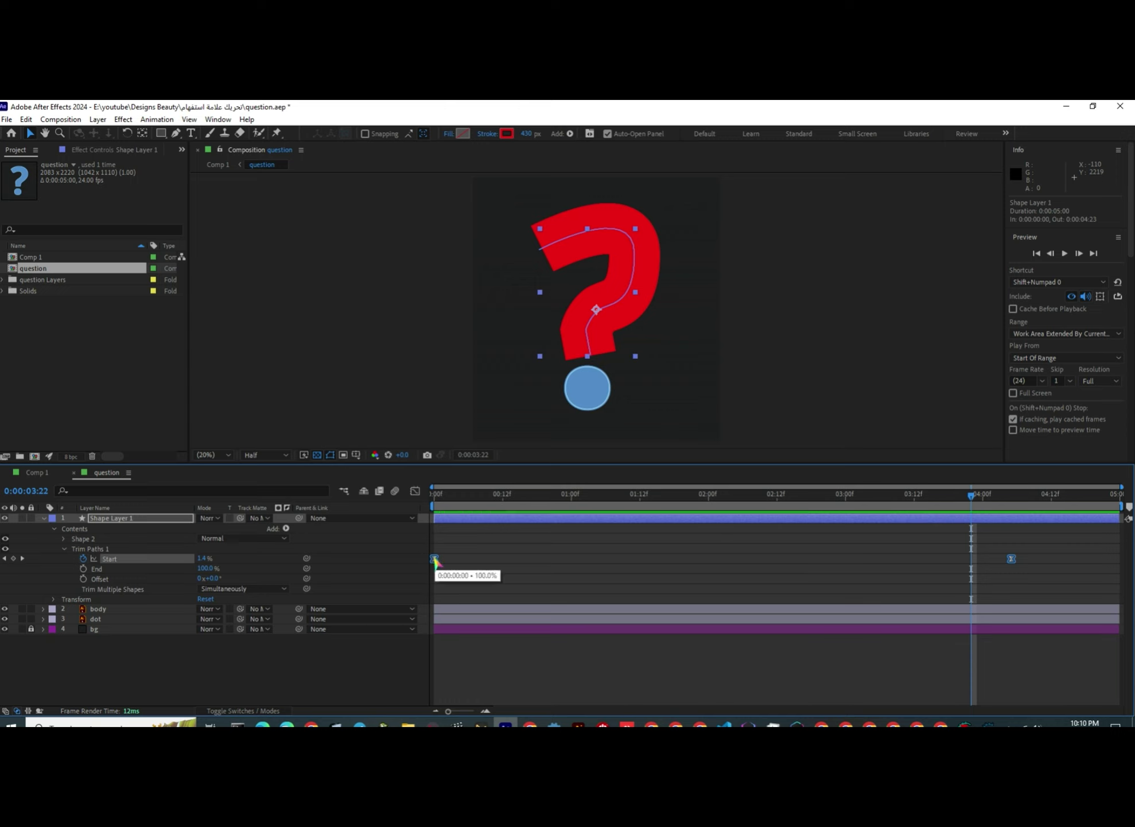
right_click(434, 557)
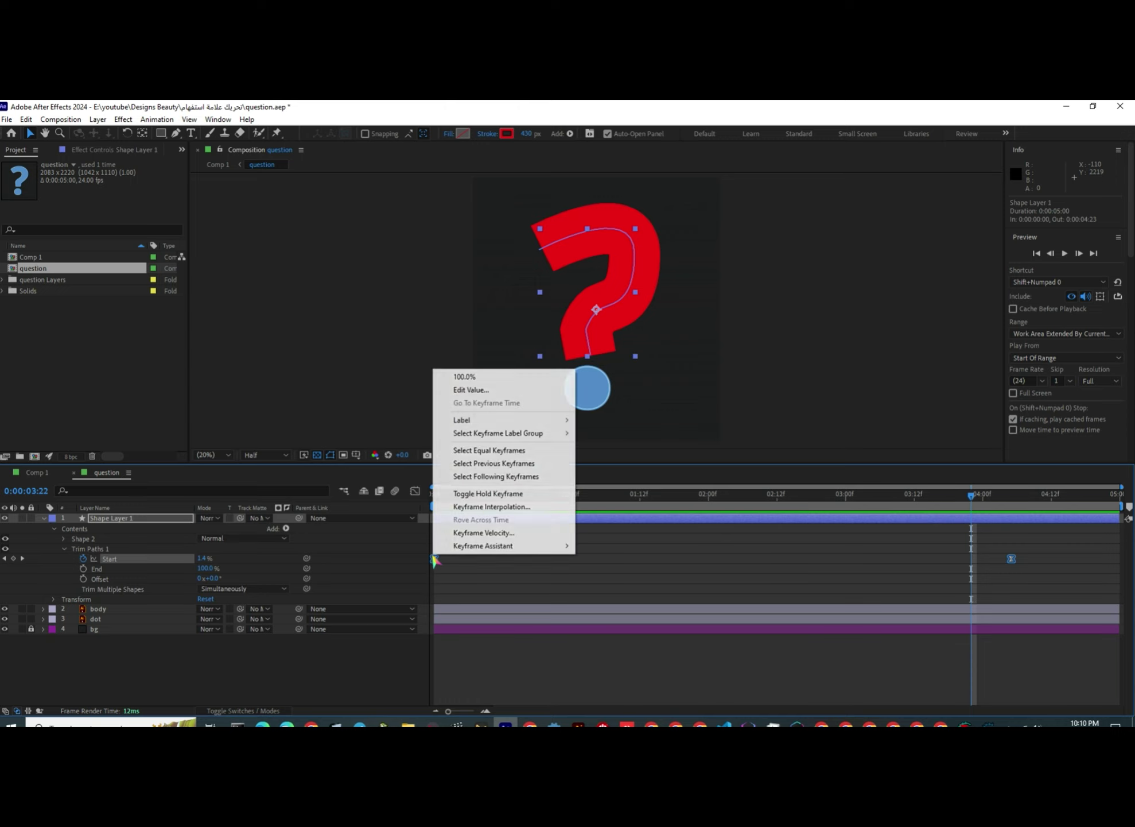
mouse_move(495, 546)
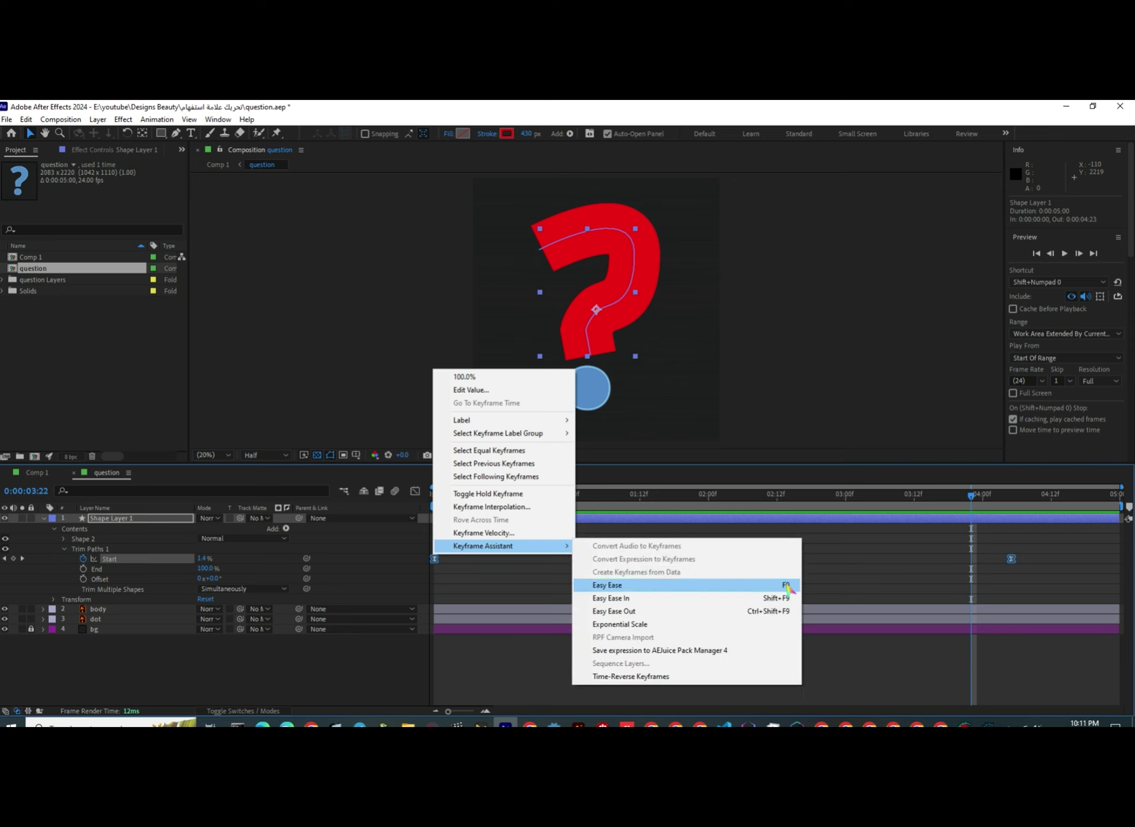
click(520, 588)
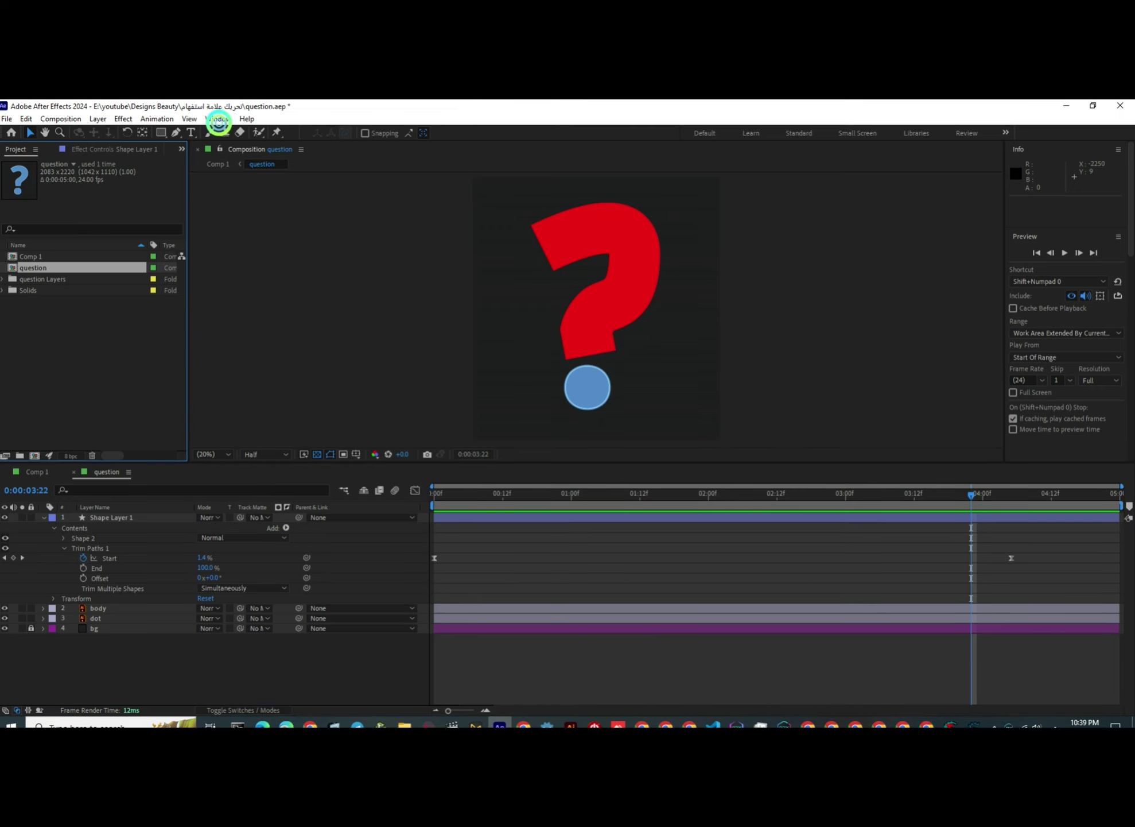
Open the Motion-4 extension for the Trim Paths Start keyframes.
click(218, 119)
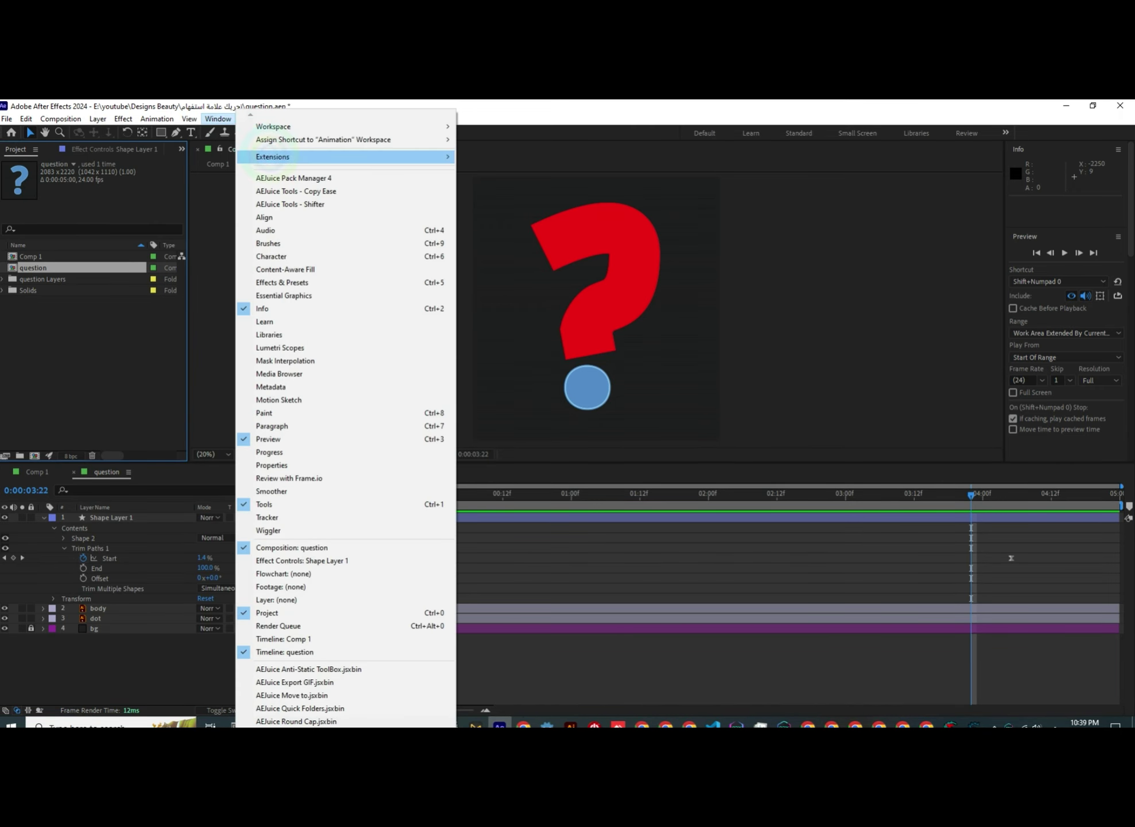
mouse_move(421, 159)
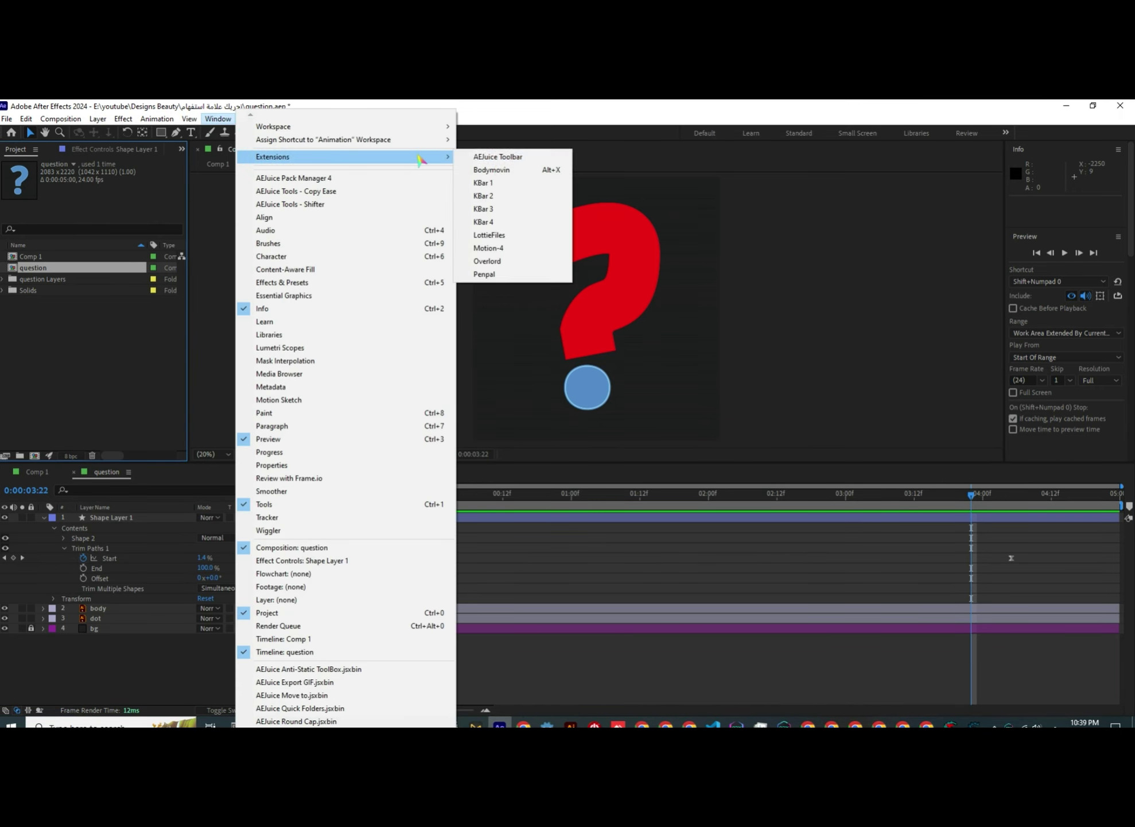
click(499, 248)
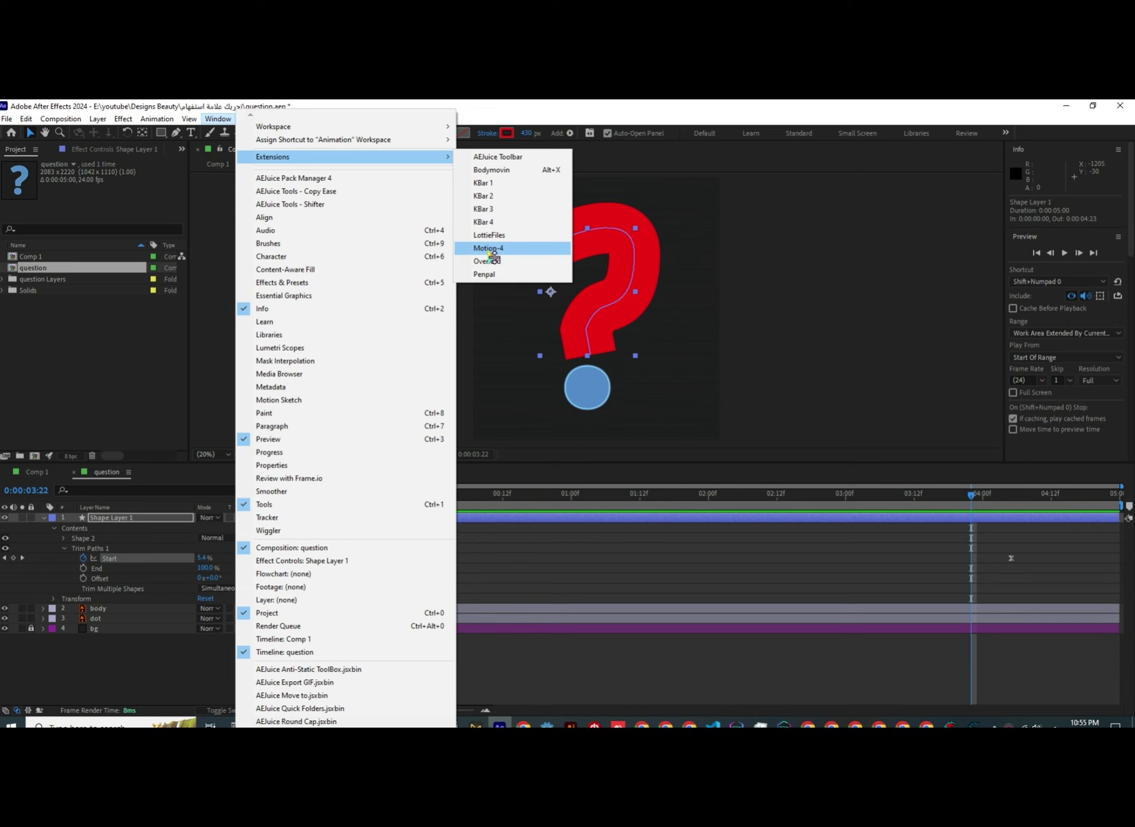
click(494, 255)
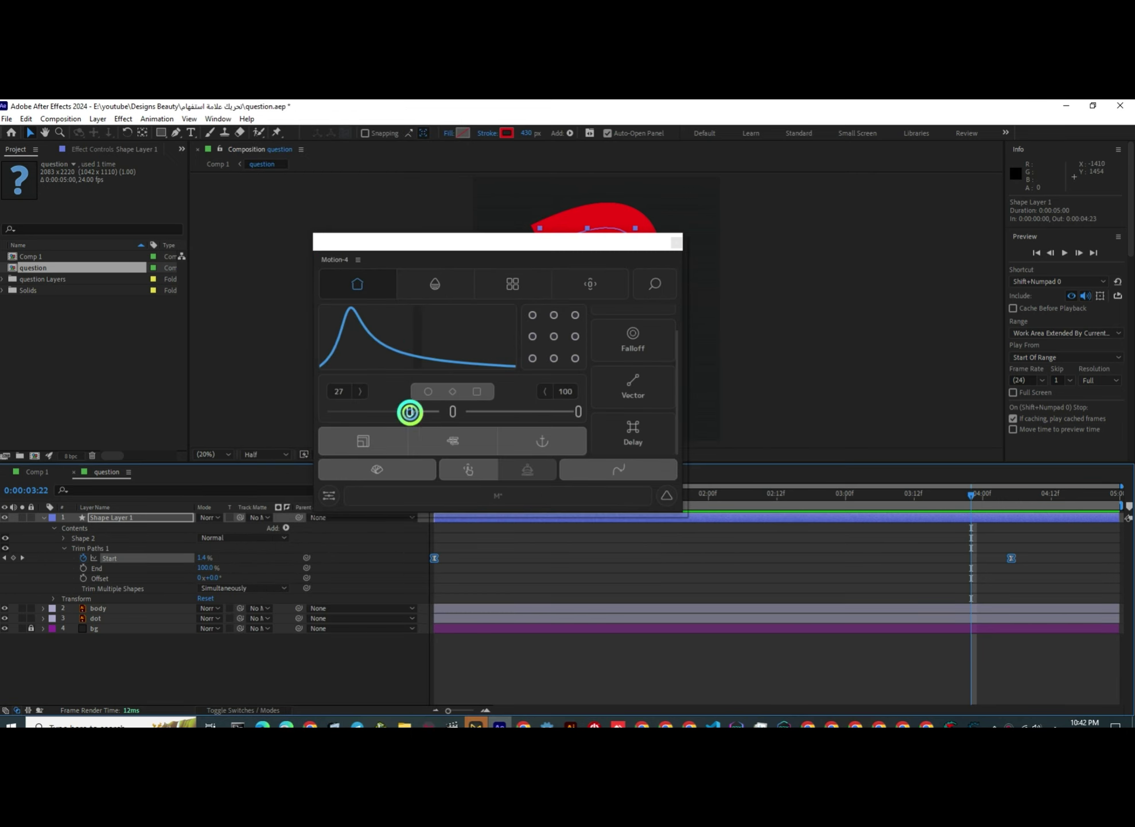
Try a Motion-4 easing of 90 and 61 on the Start keyframes.
drag(410, 412, 338, 412)
drag(578, 412, 508, 411)
click(453, 392)
click(428, 391)
drag(508, 412, 535, 412)
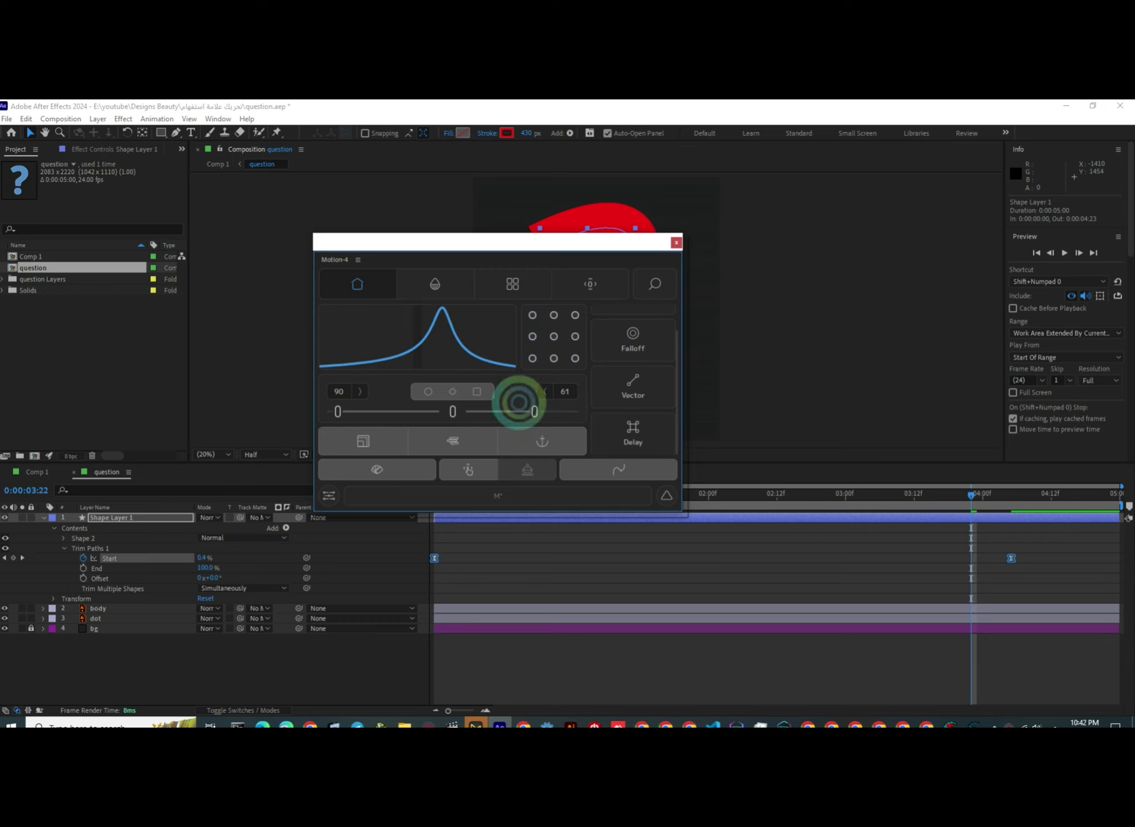
Browse the Default and New Easings presets in Motion-4's Easing Library, then close the library.
click(573, 471)
click(490, 382)
scroll(413, 392, down, 2)
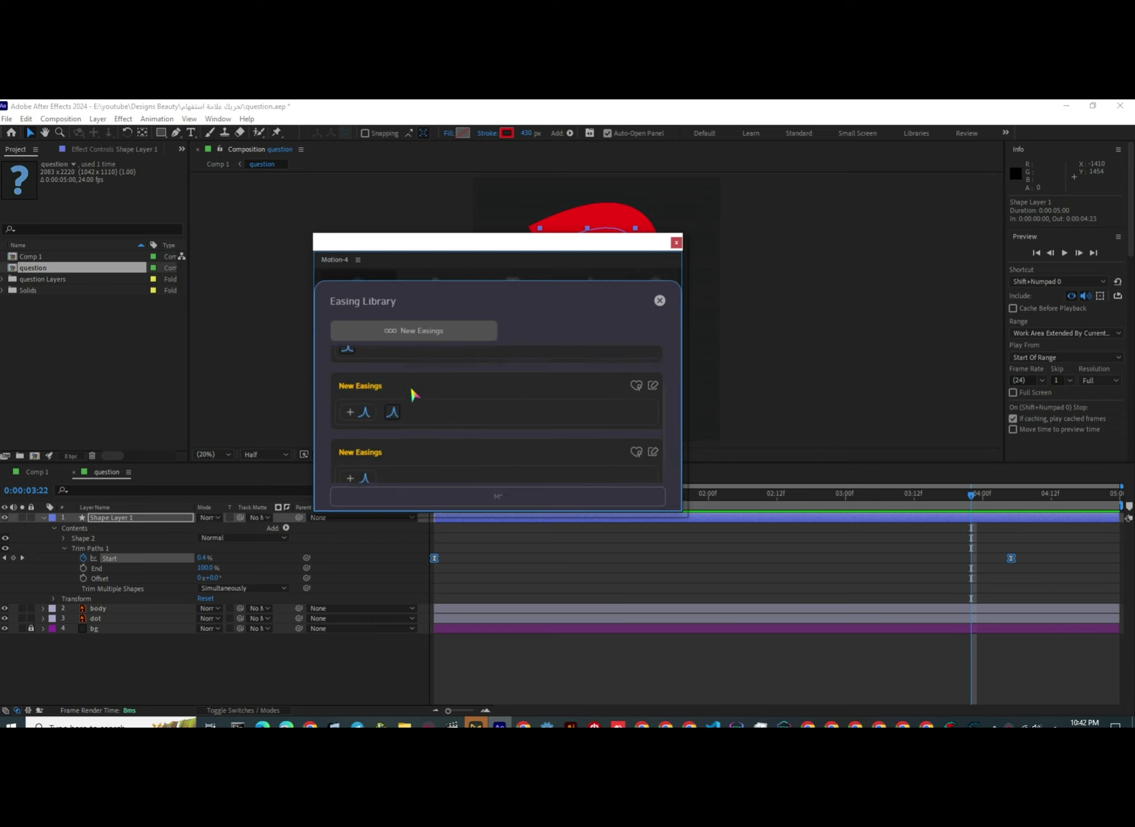
scroll(401, 405, up, 2)
click(533, 391)
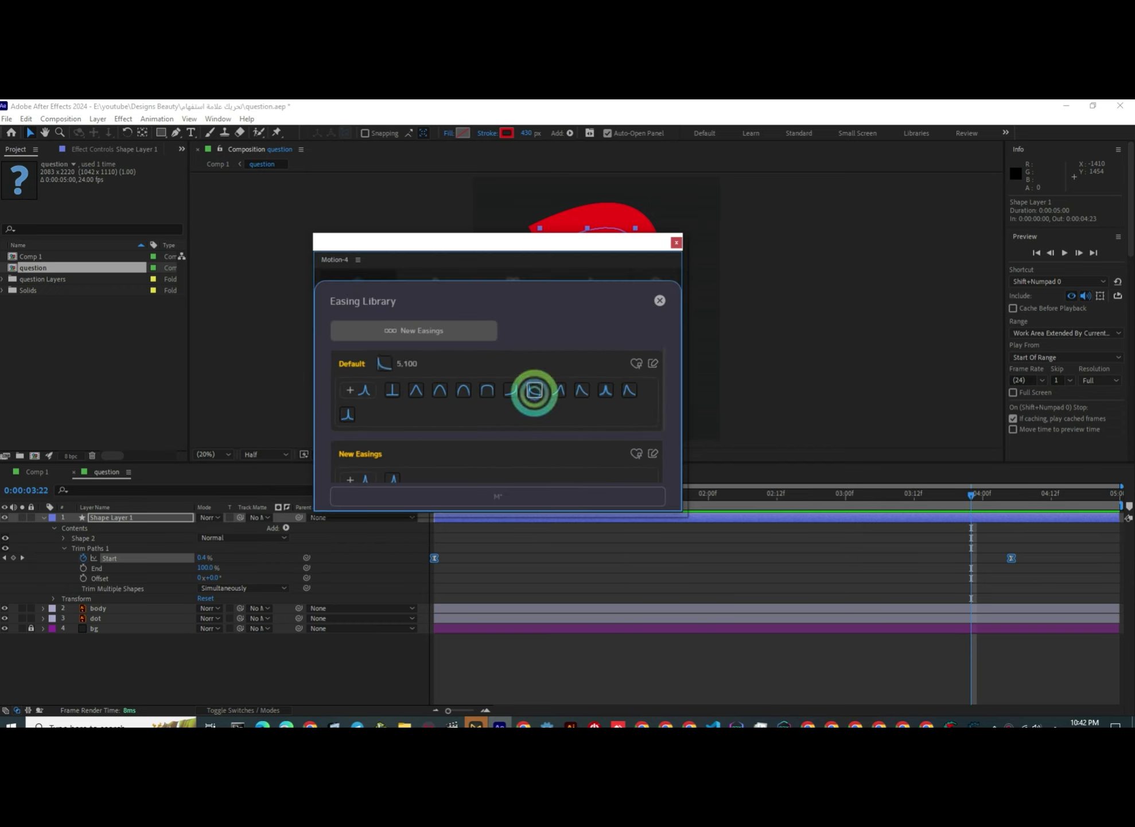
click(660, 300)
click(507, 386)
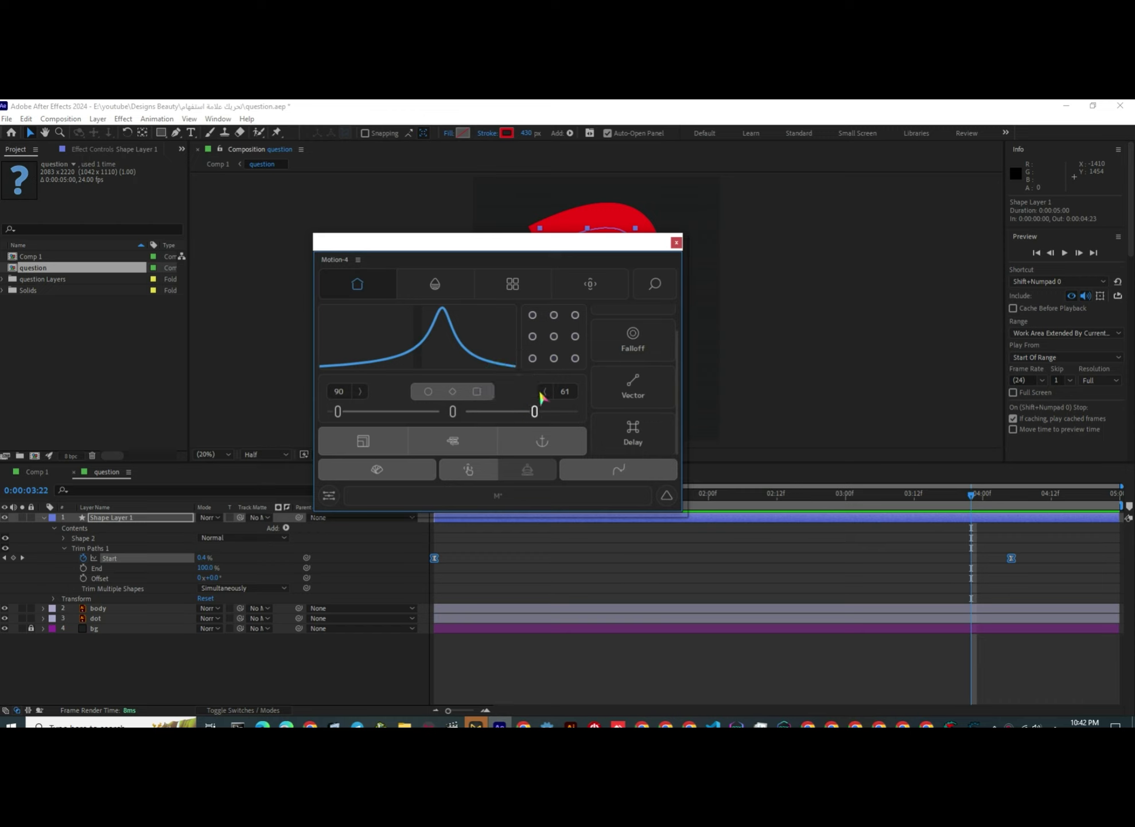
Set the Start keyframes' two Motion-4 easing values to 55 and 22.
click(356, 393)
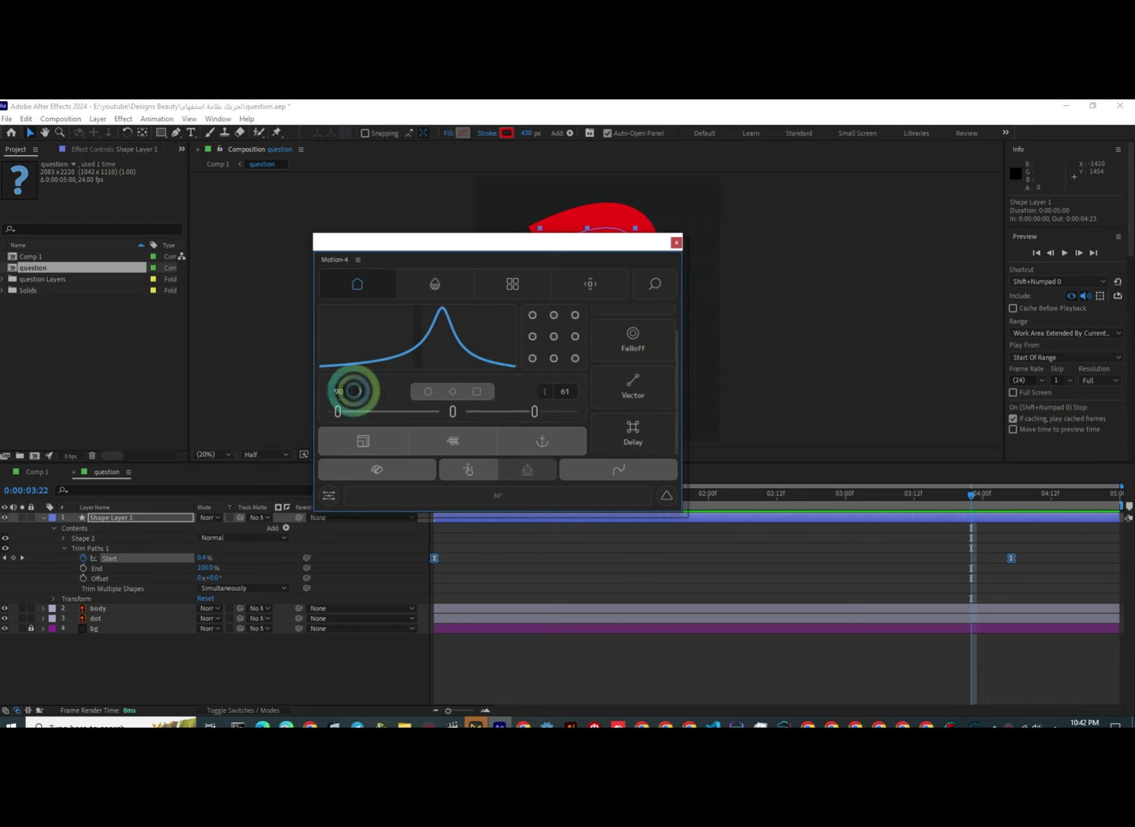
click(341, 392)
click(340, 391)
text(55)
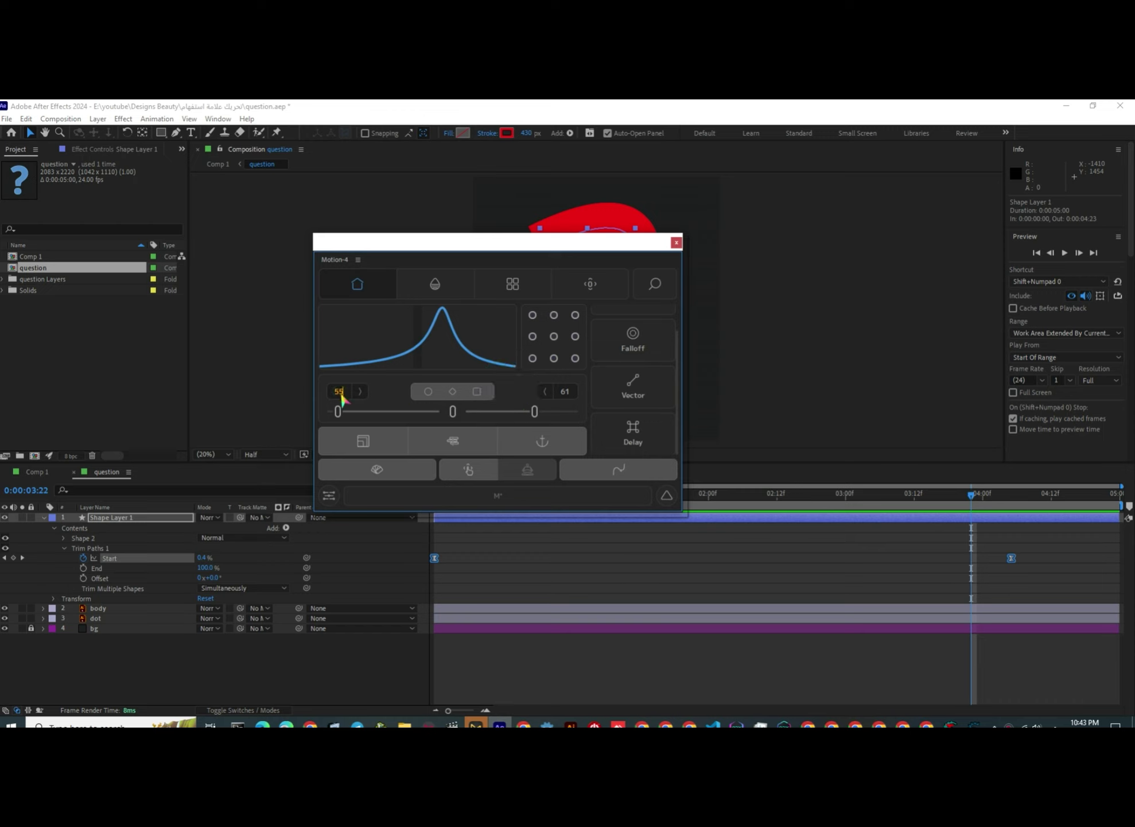
key(Return)
click(563, 393)
text(22)
key(Return)
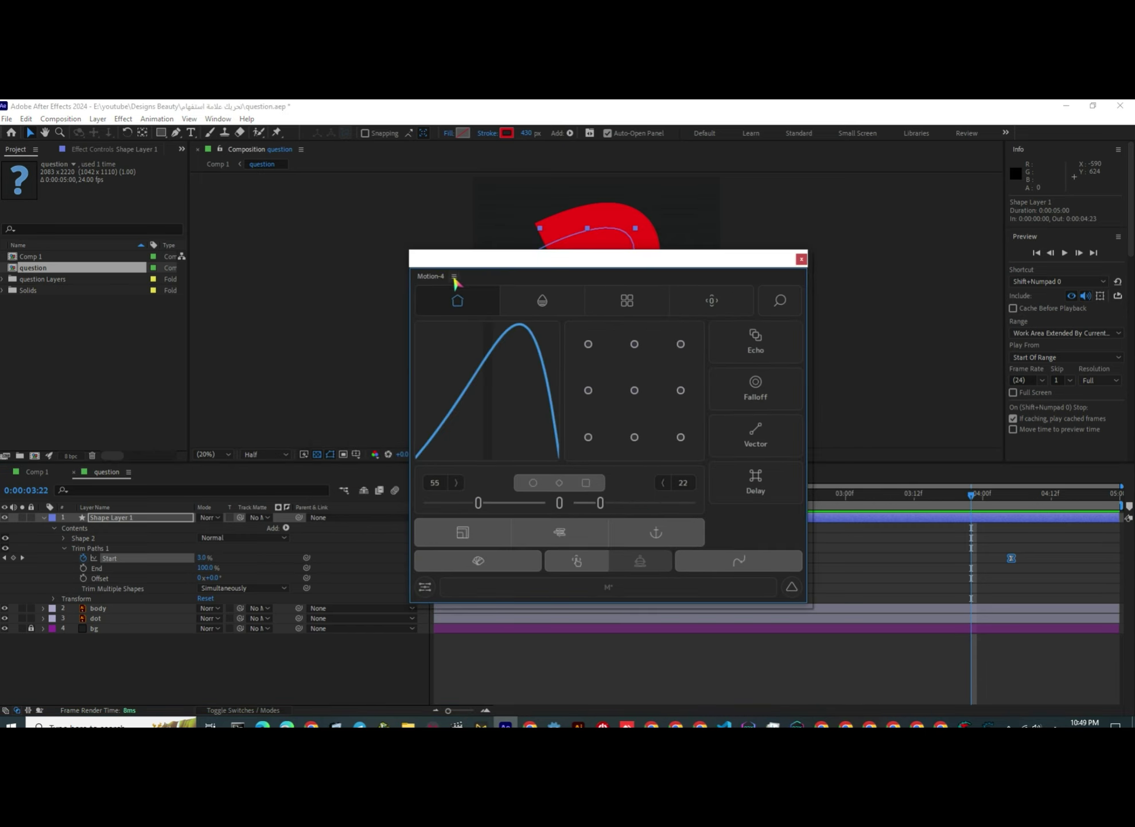
Look through the Motion-4 menu, including its About entry.
click(454, 276)
click(424, 585)
click(608, 537)
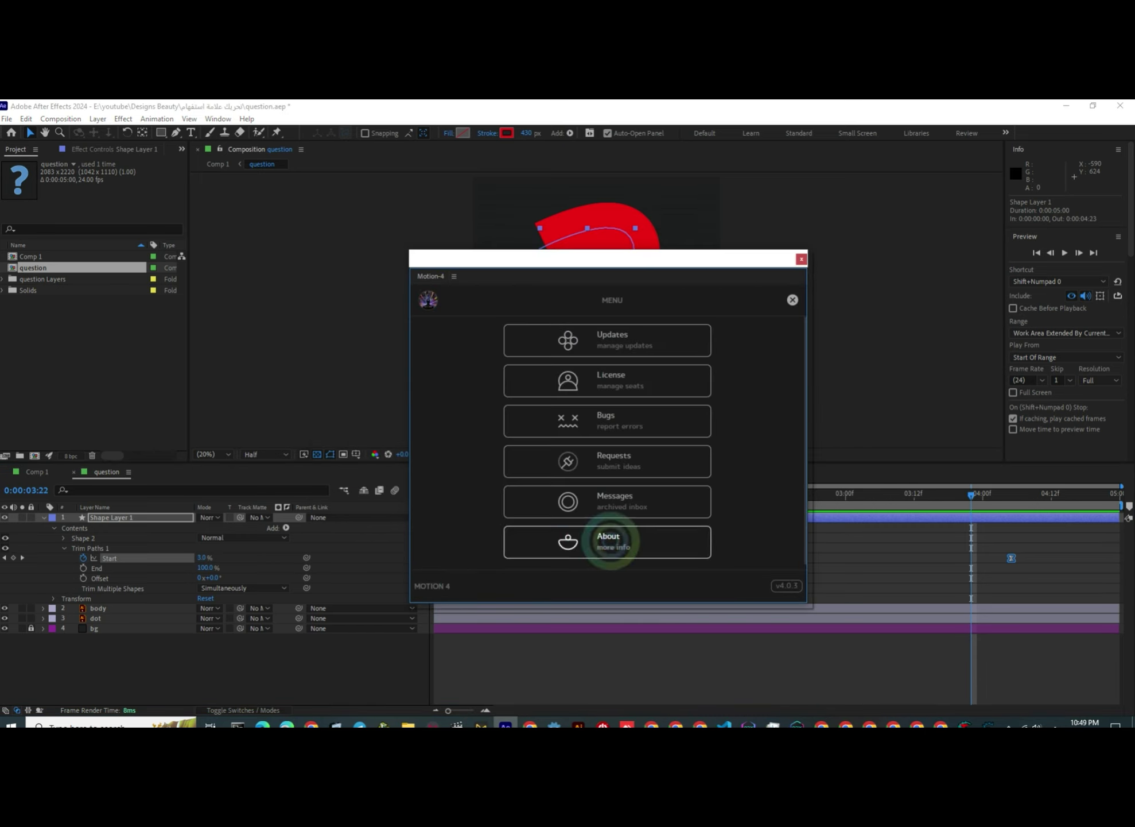
click(793, 300)
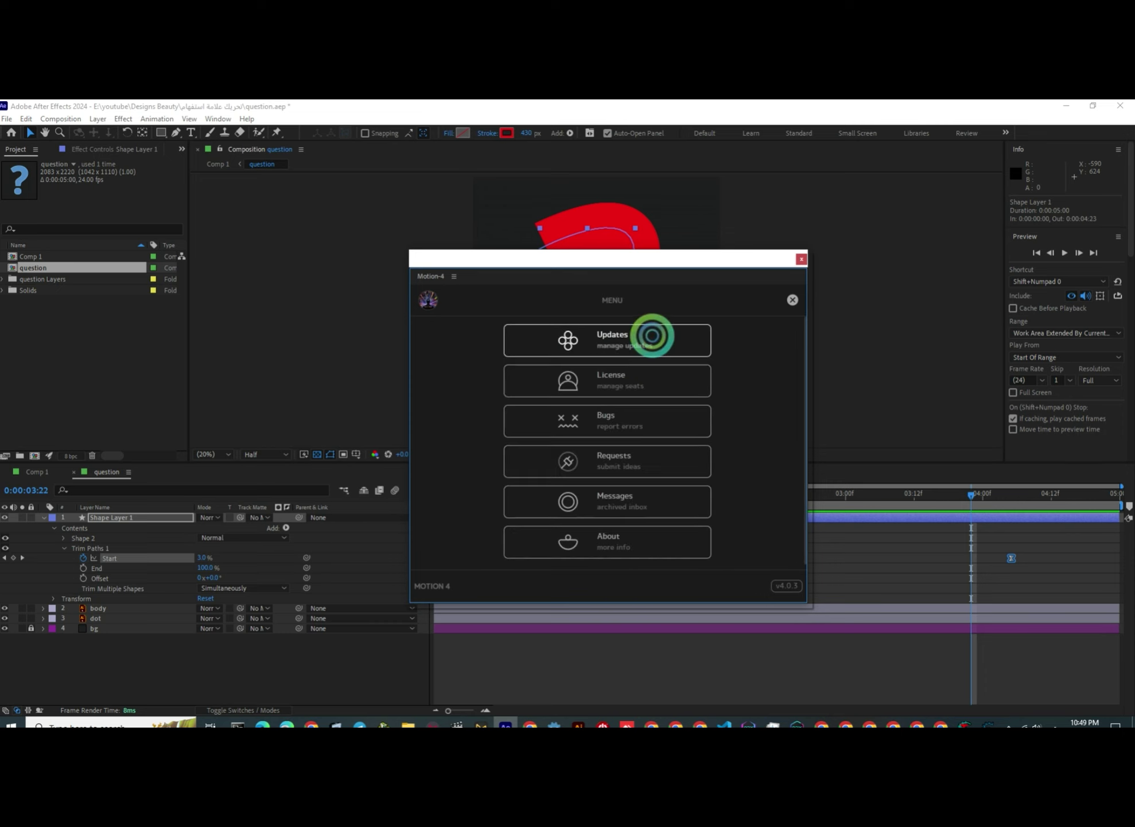
Close the Motion-4 menu and show the Start property's curve in the Graph Editor as a value graph.
click(791, 299)
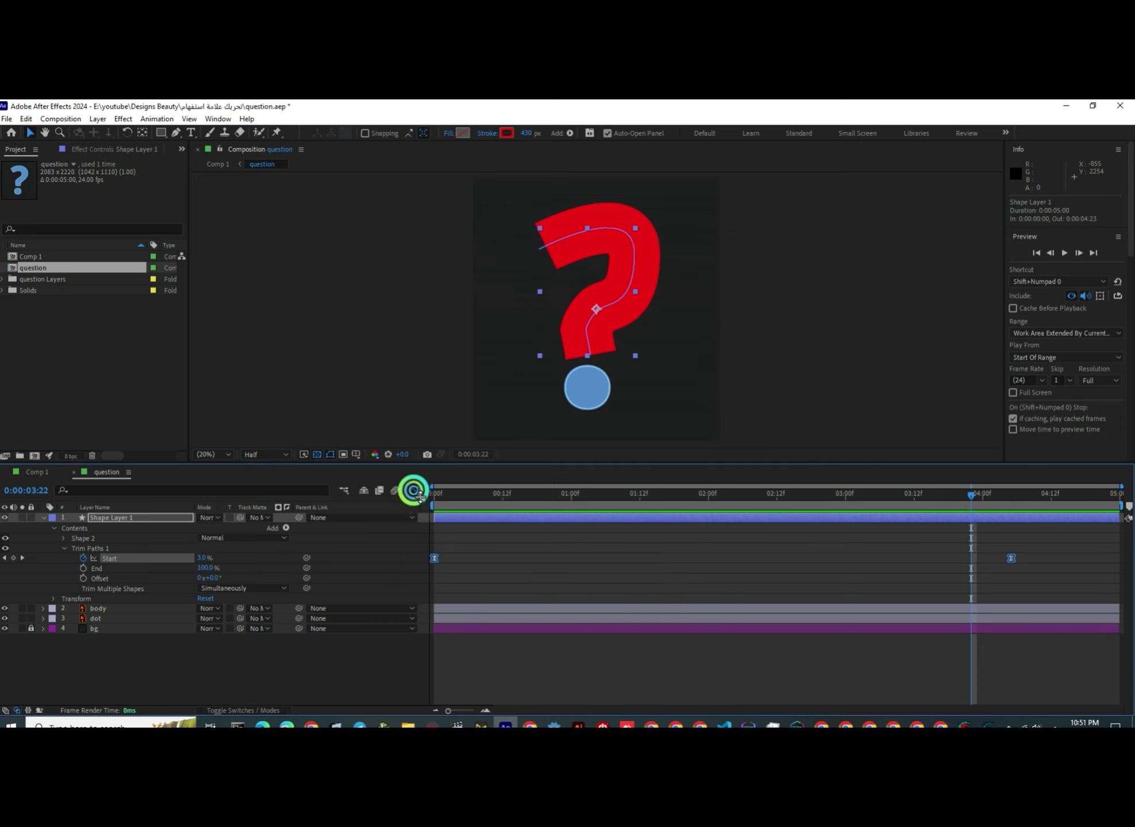
click(415, 490)
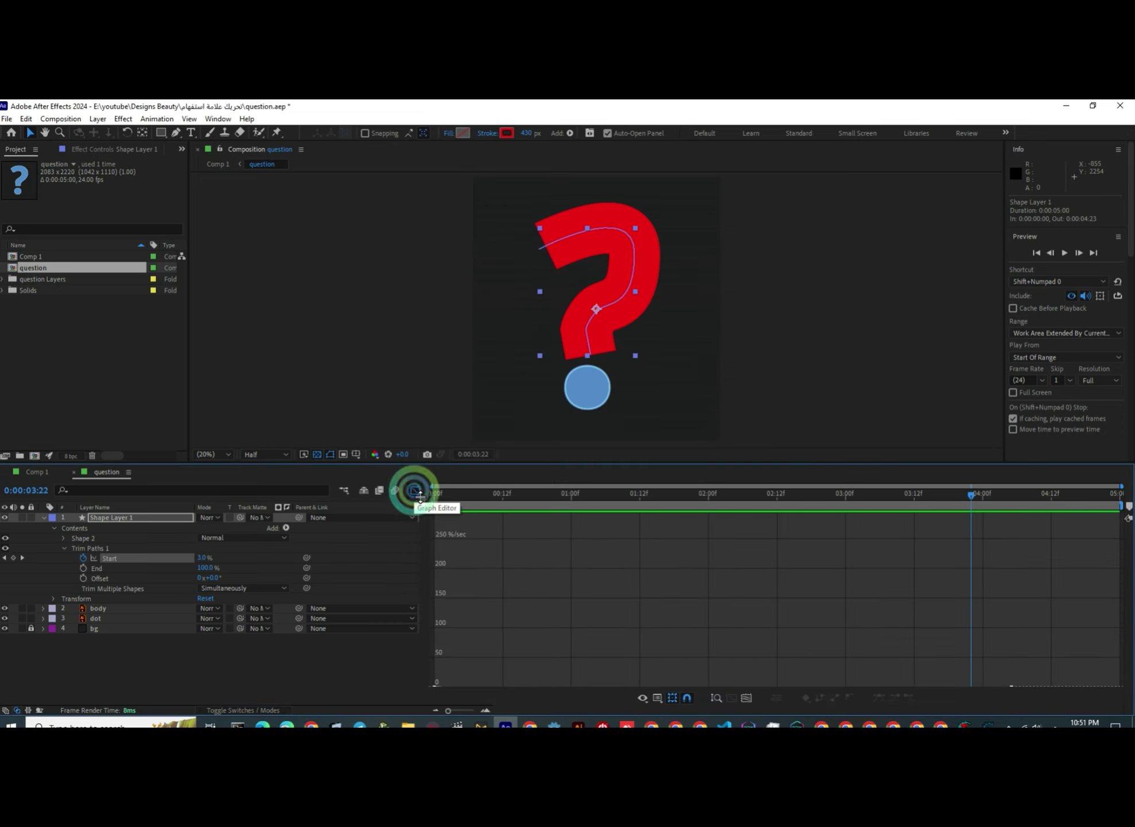
click(115, 557)
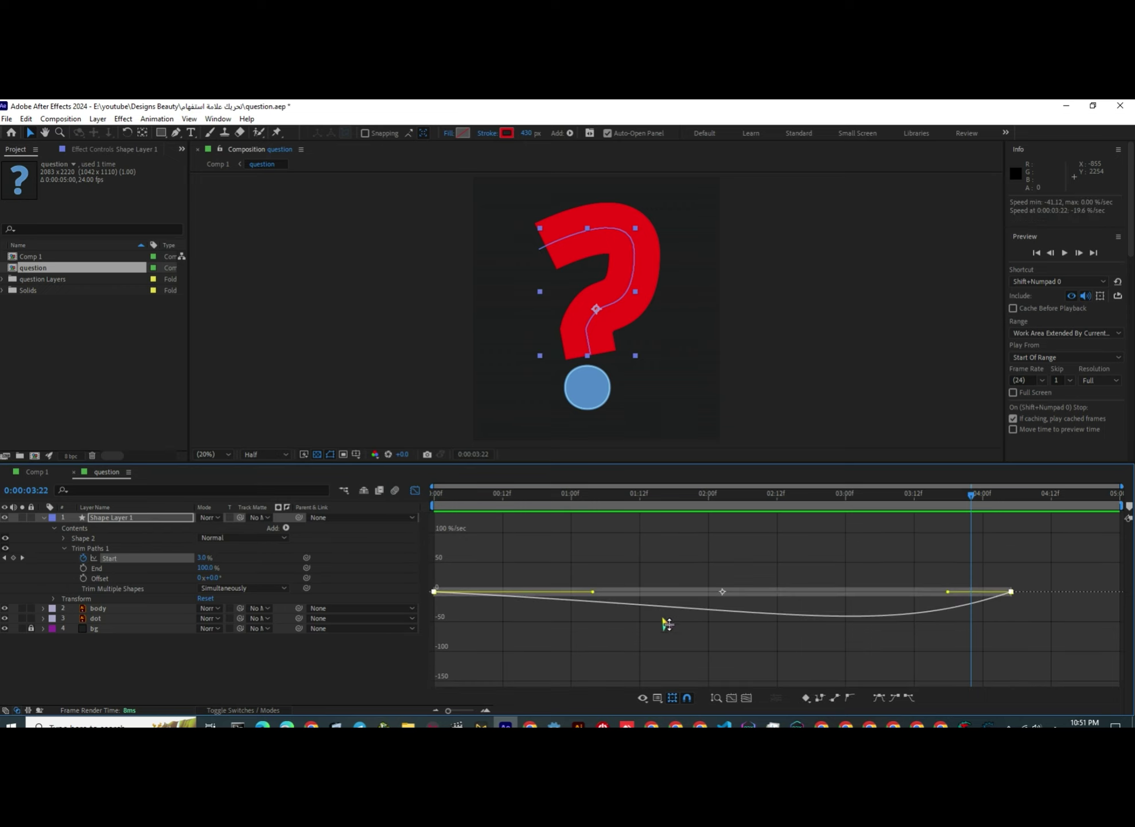
scroll(668, 624, down, 1)
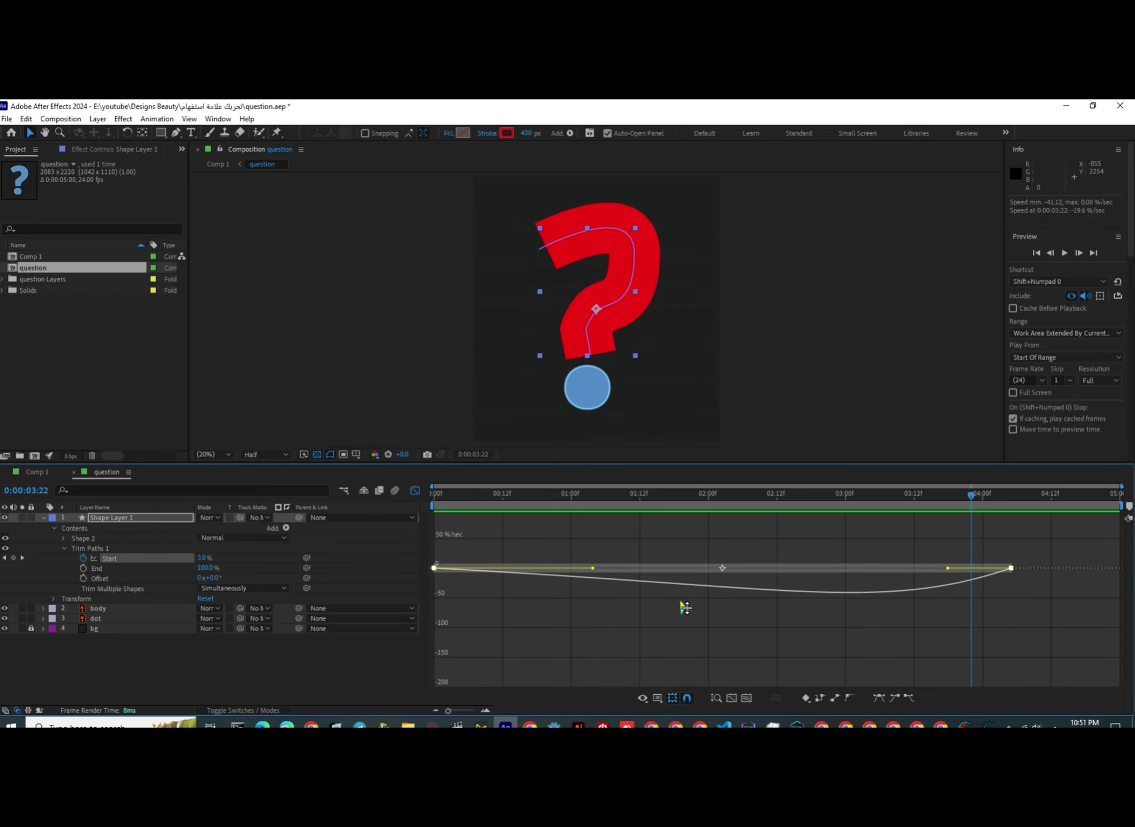
right_click(685, 607)
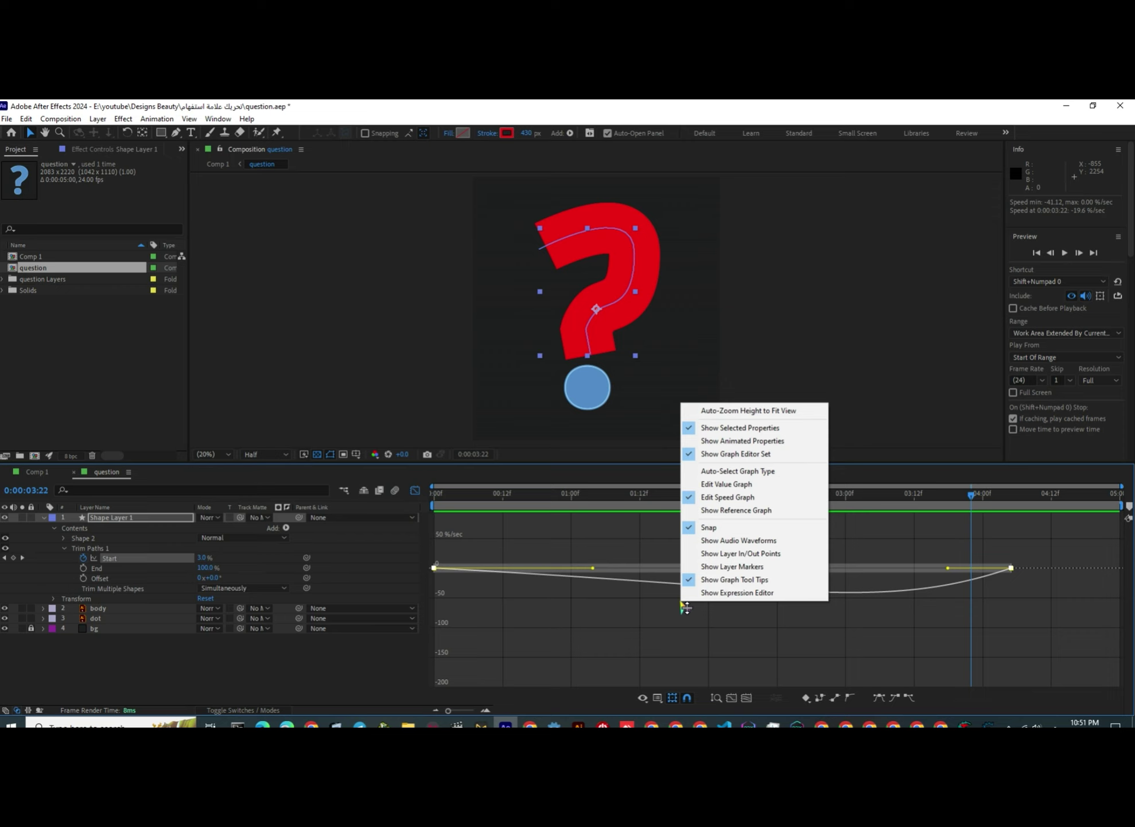
click(726, 483)
scroll(659, 583, up, 2)
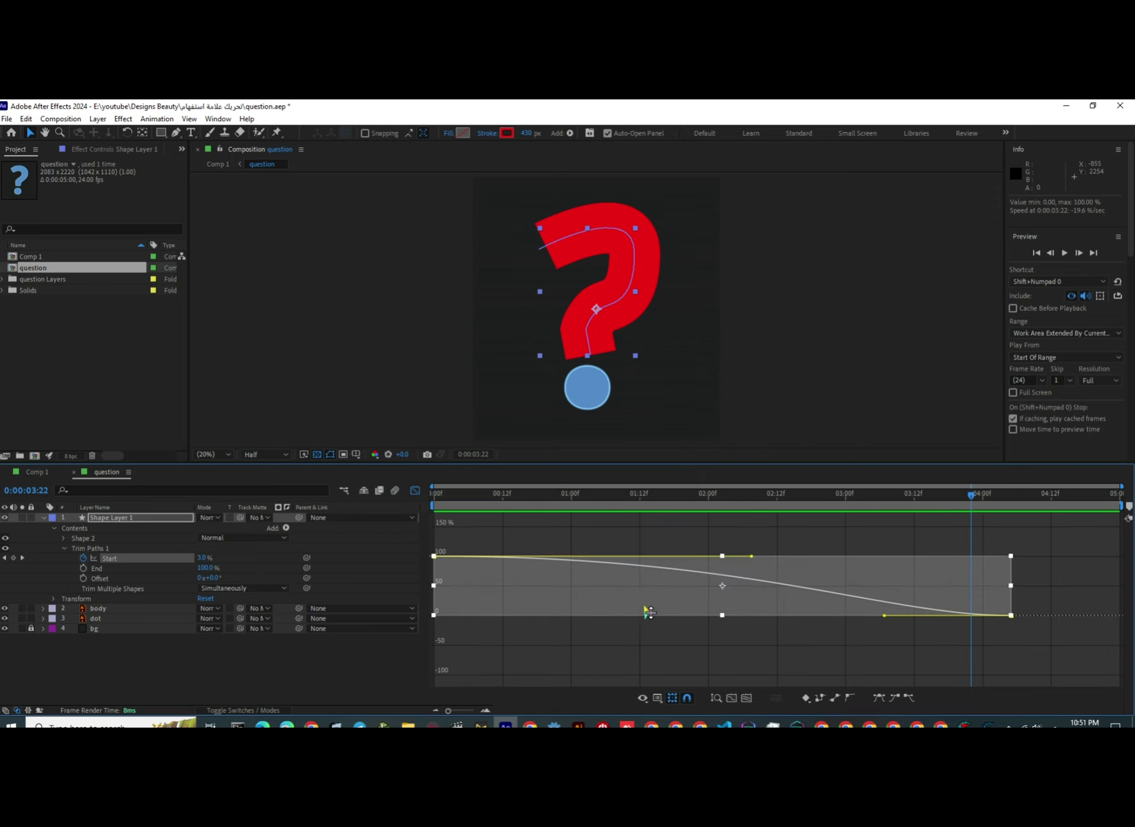
Shorten the first Start keyframe's handle on the value graph, then lengthen it on the speed graph and leave the Graph Editor.
scroll(535, 558, up, 2)
scroll(712, 597, down, 2)
drag(758, 558, 696, 554)
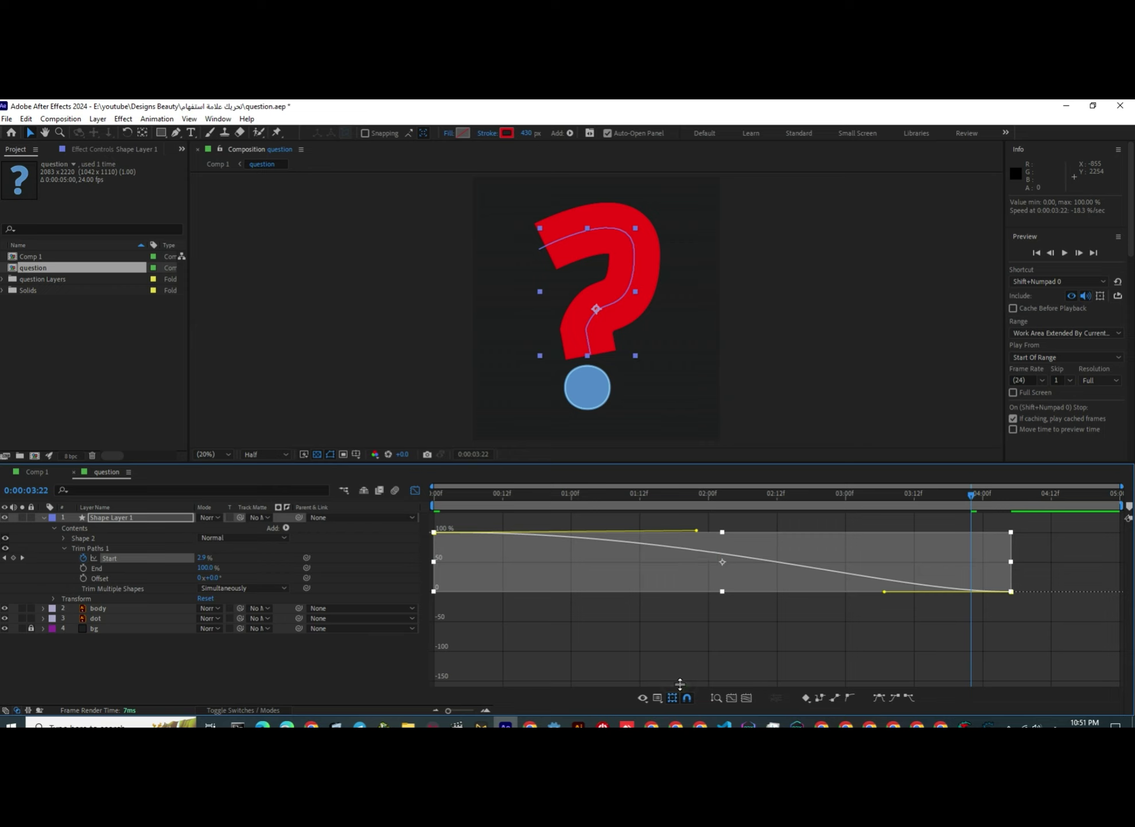
scroll(685, 649, down, 3)
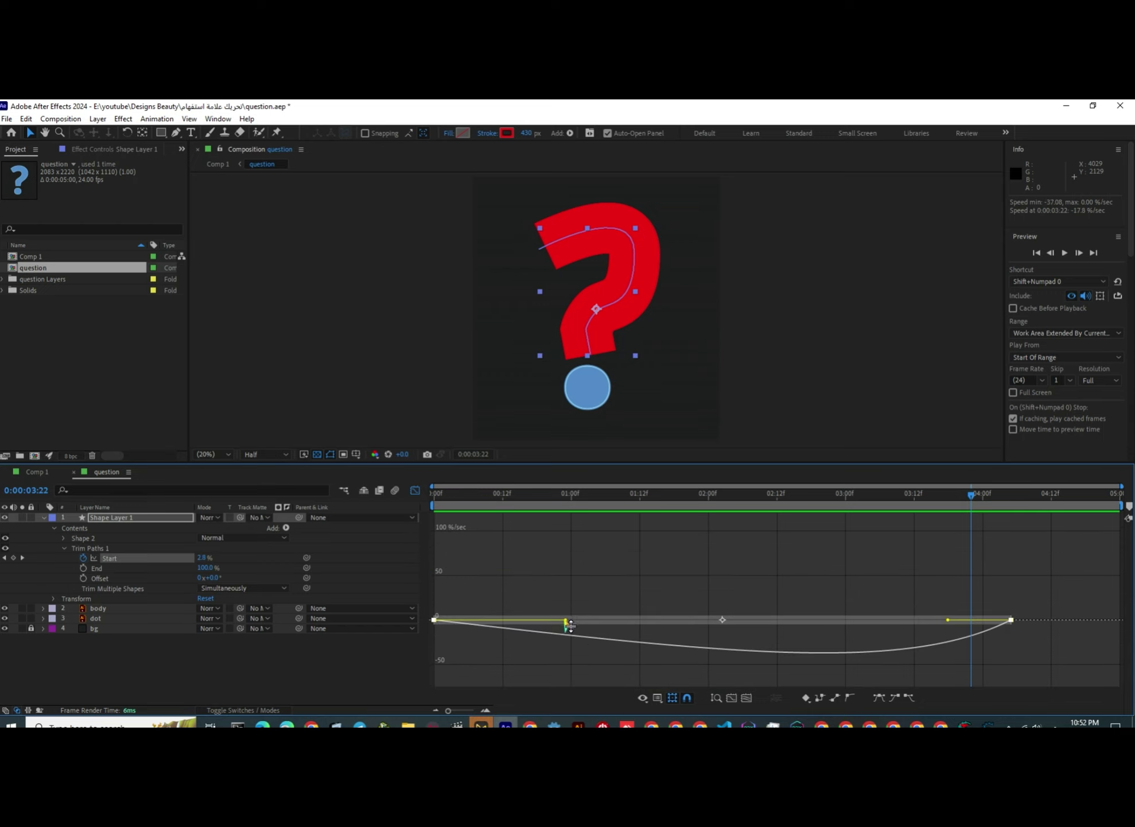
drag(571, 623, 769, 632)
key(shift+F3)
End the work area at 0:00:04:07 and preview the stroke animation from the first frame.
drag(679, 495, 1022, 493)
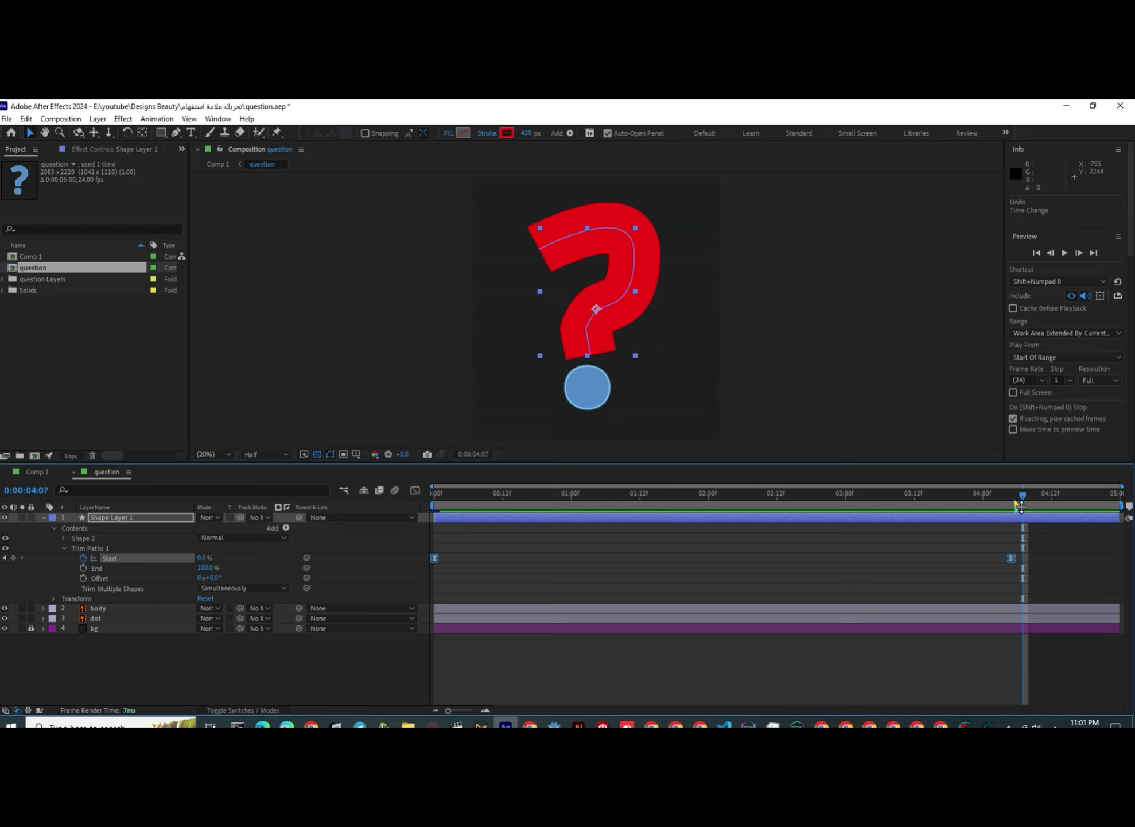
key(n)
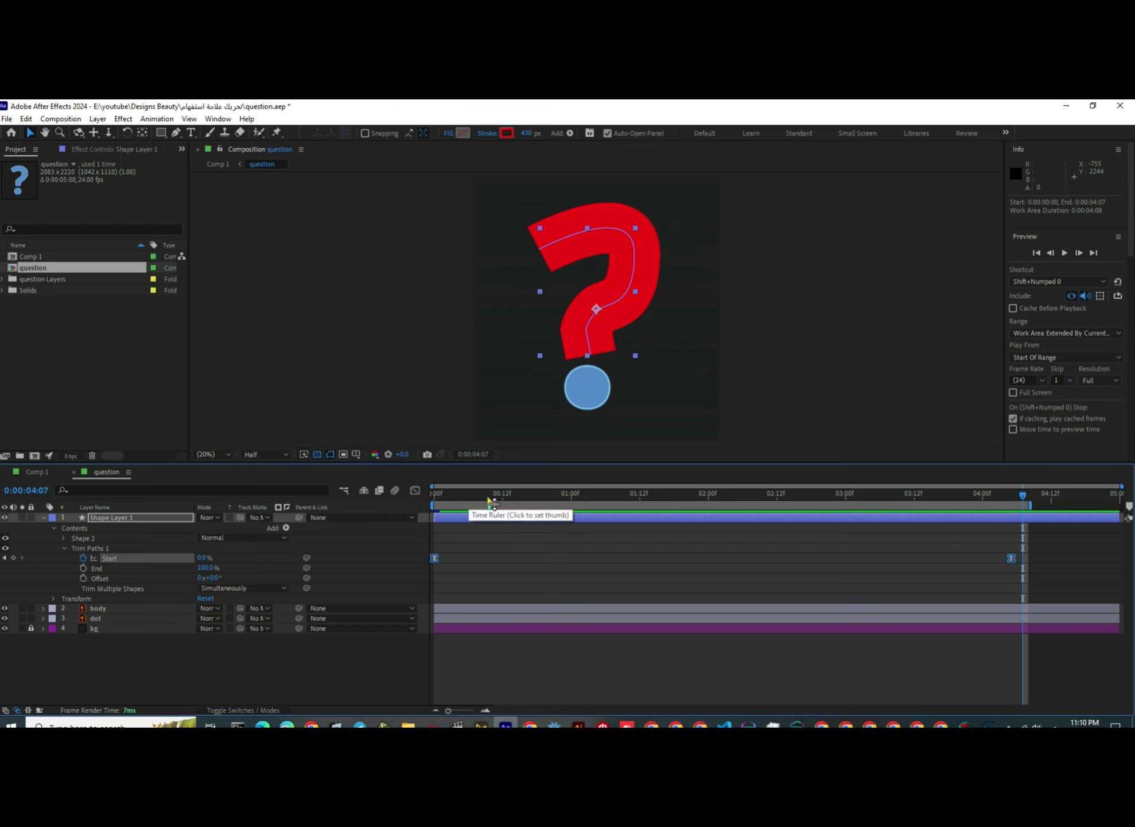
click(411, 498)
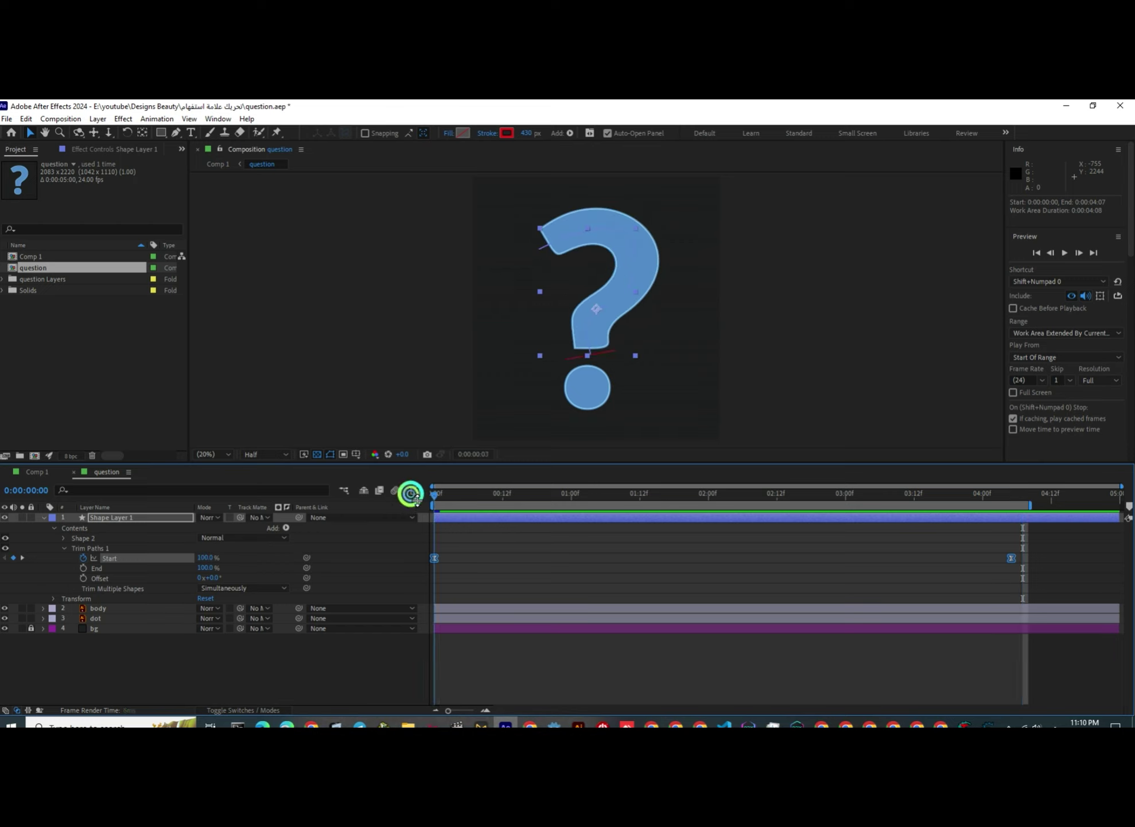
key(space)
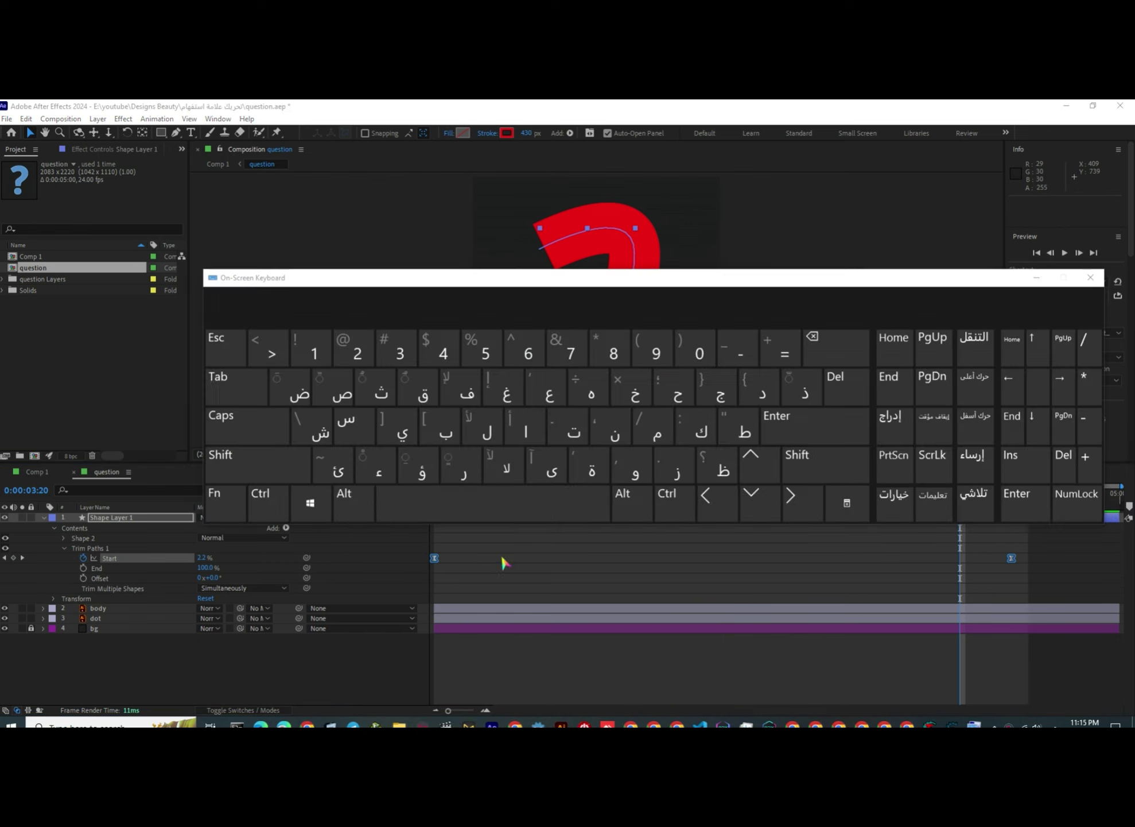
click(505, 511)
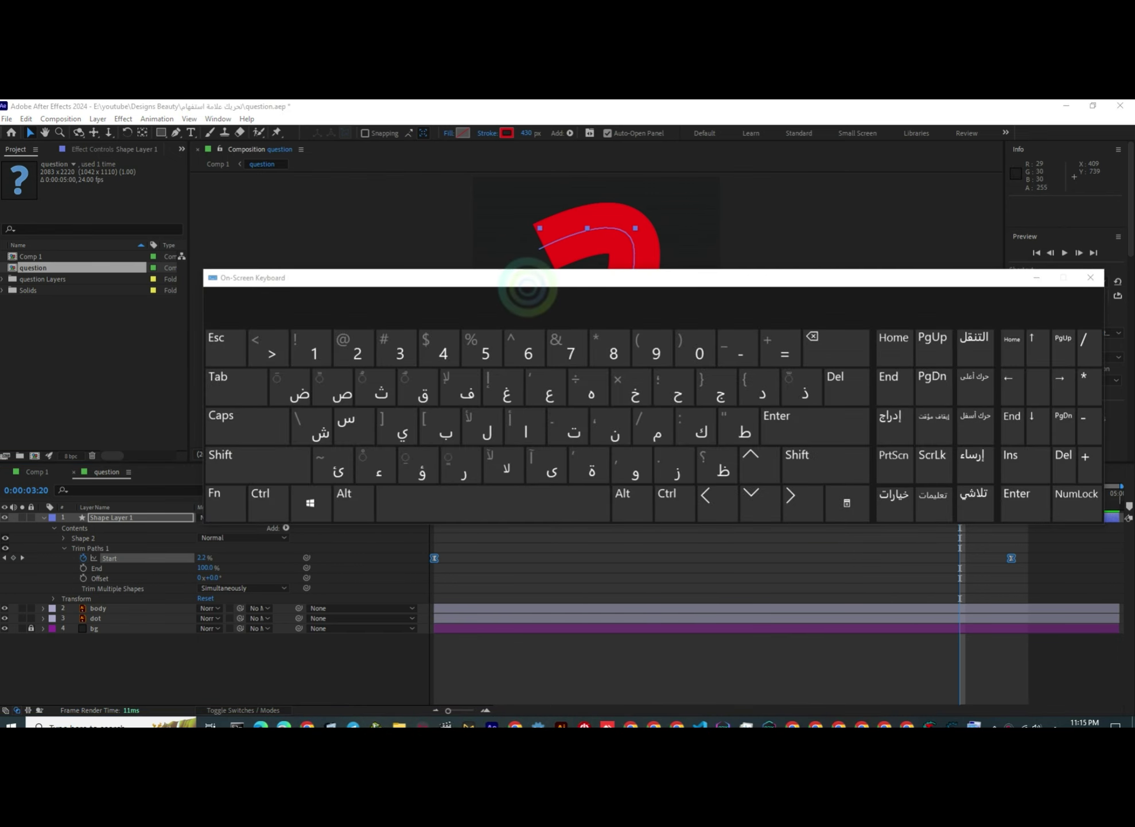
click(521, 505)
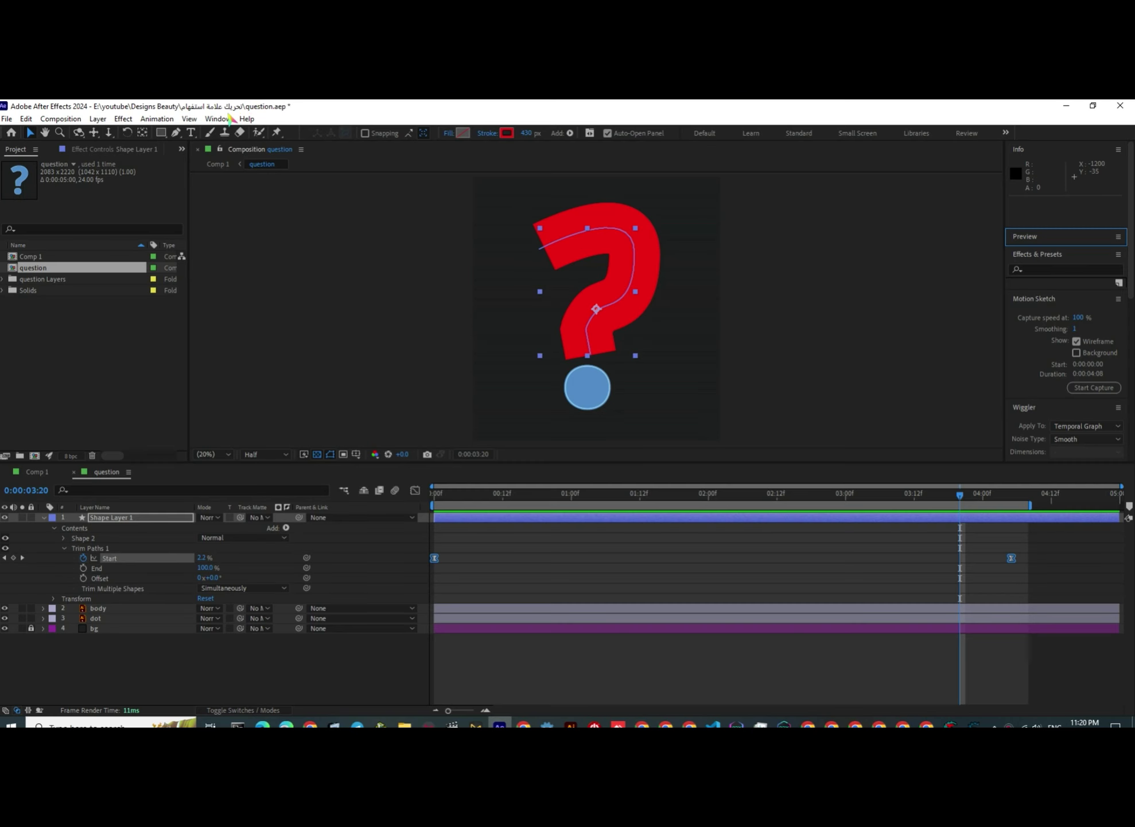
Show the Preview controls in a widened column beside the composition view and play the animation from there.
click(218, 118)
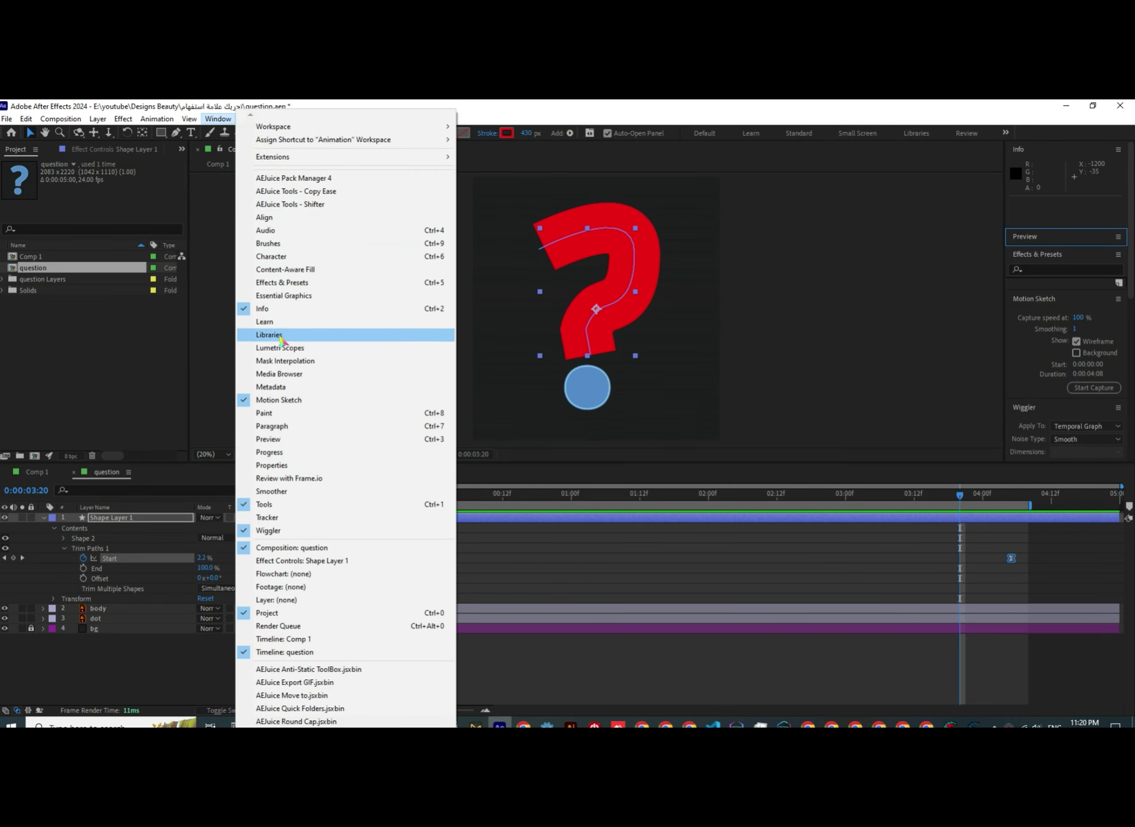
click(269, 439)
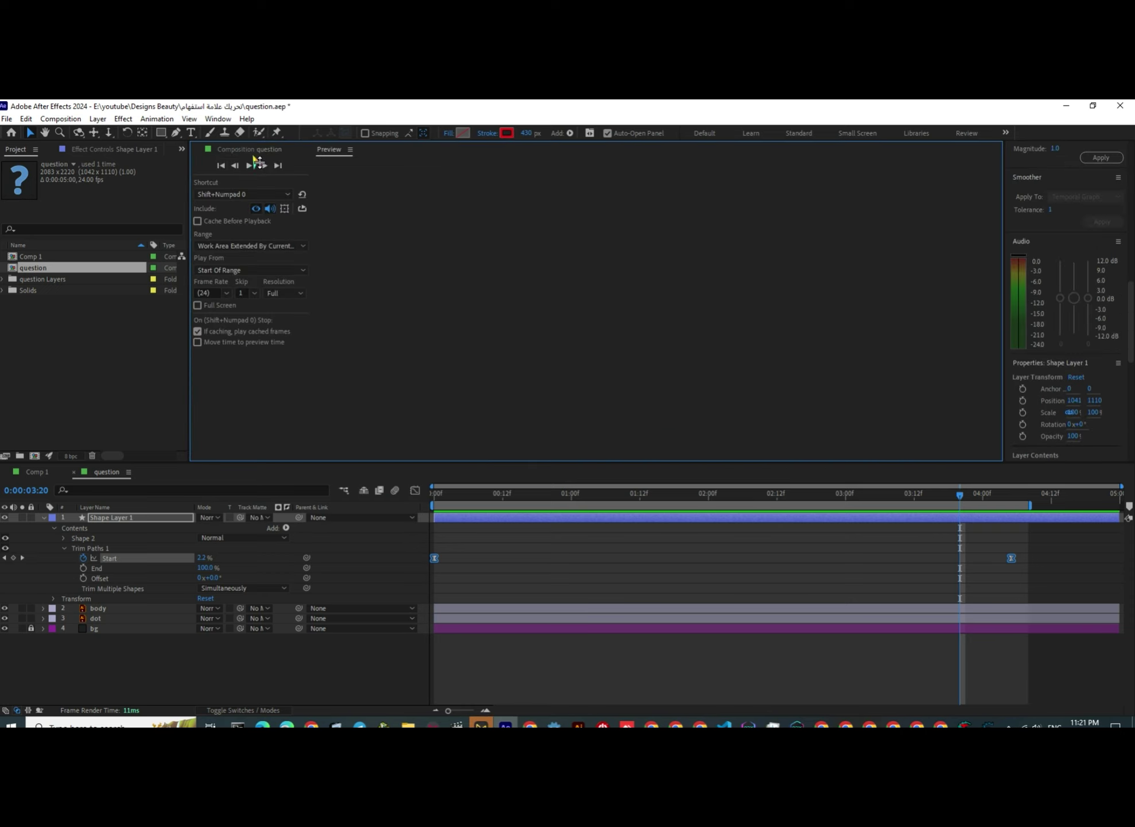
drag(331, 152, 1026, 180)
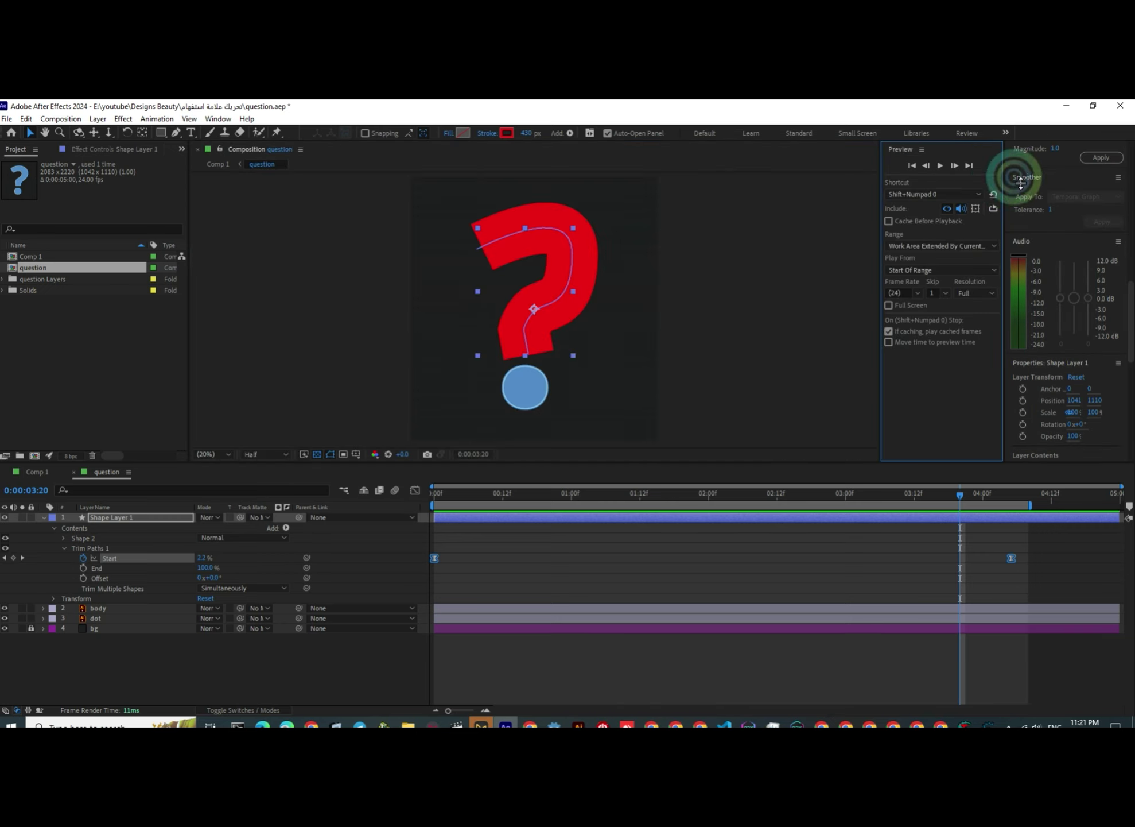
drag(880, 301, 769, 295)
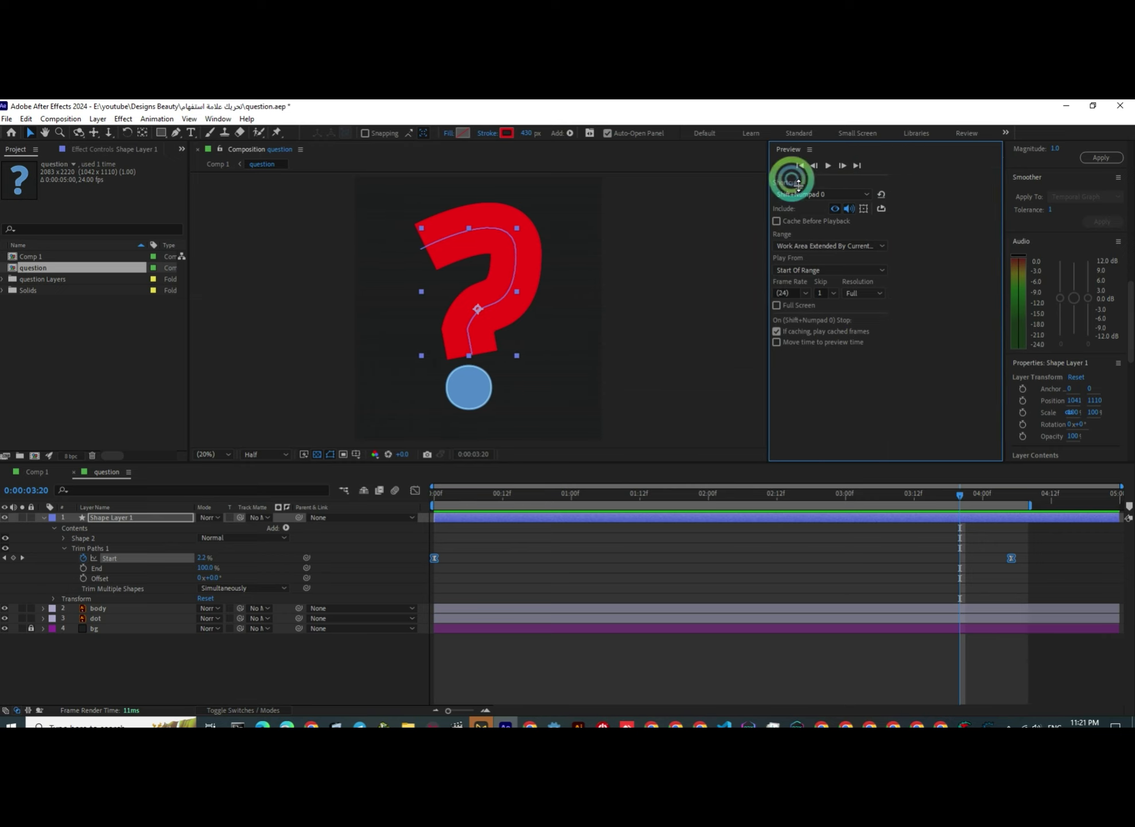
click(829, 166)
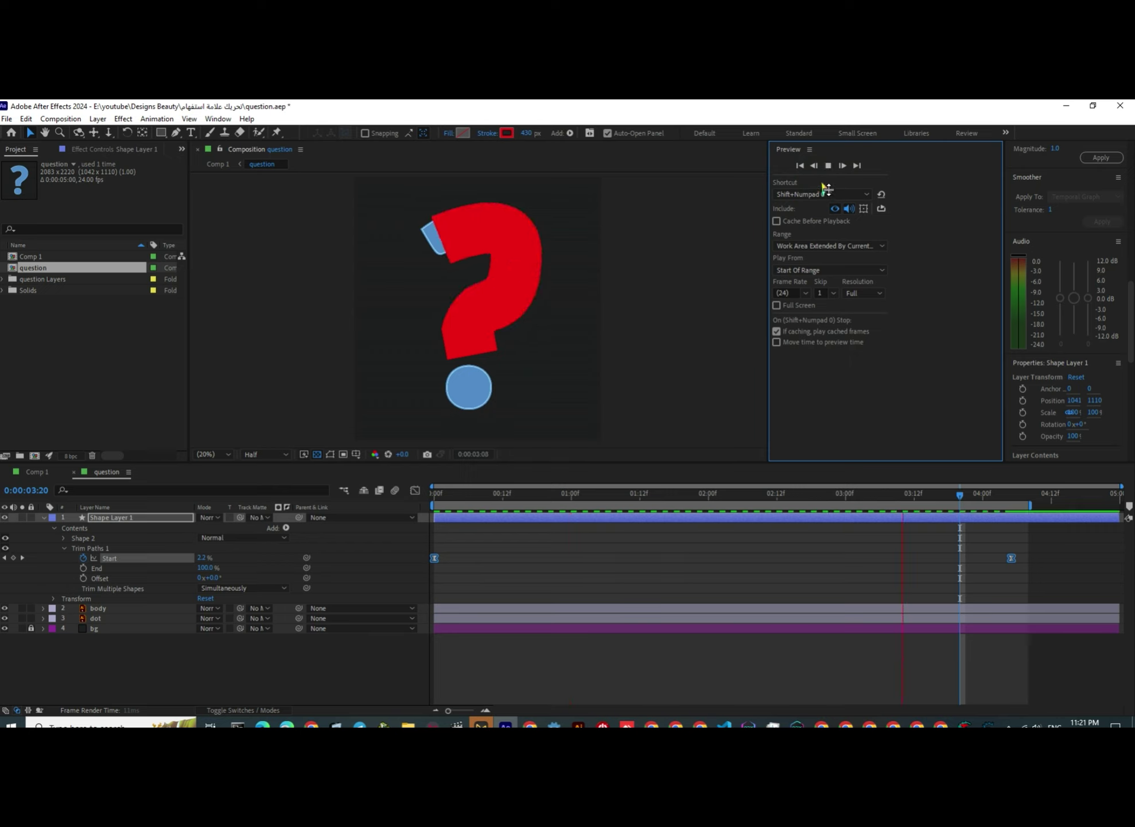
key(space)
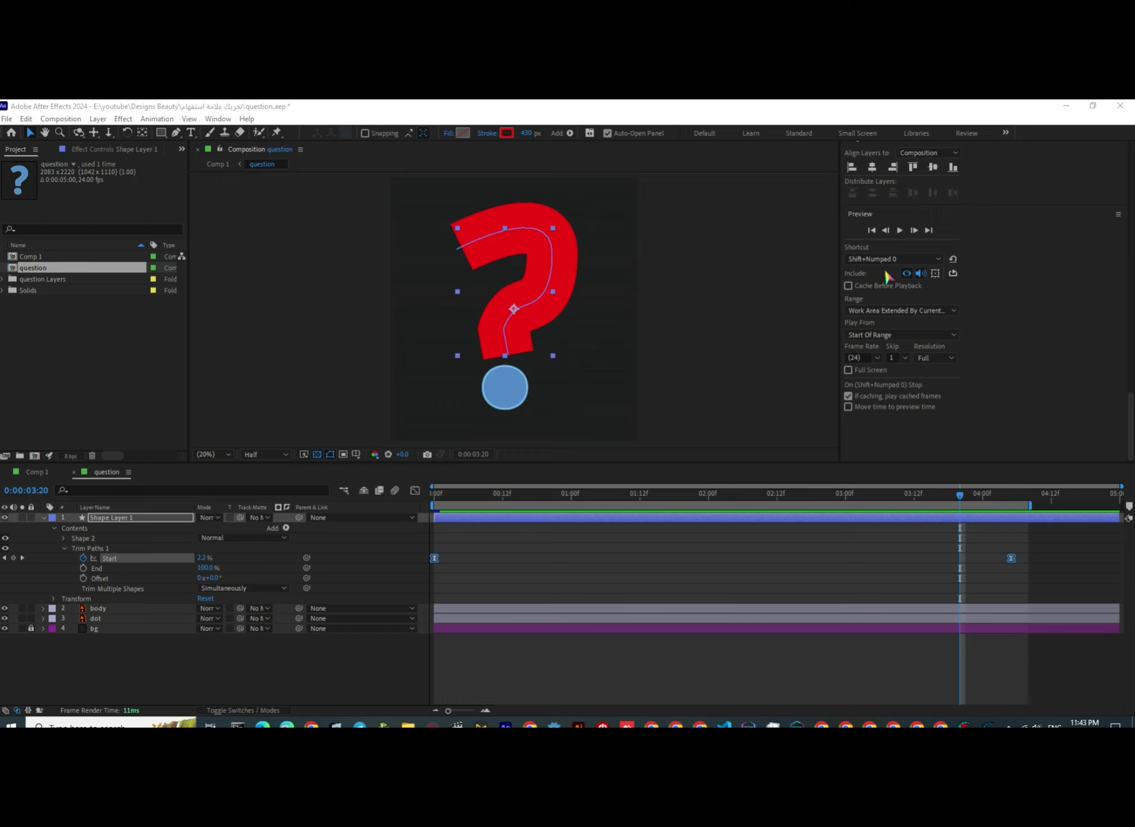
Look through the preview's shortcut, range and frame rate choices, and set its resolution to Half.
click(936, 259)
click(936, 258)
click(911, 310)
click(908, 308)
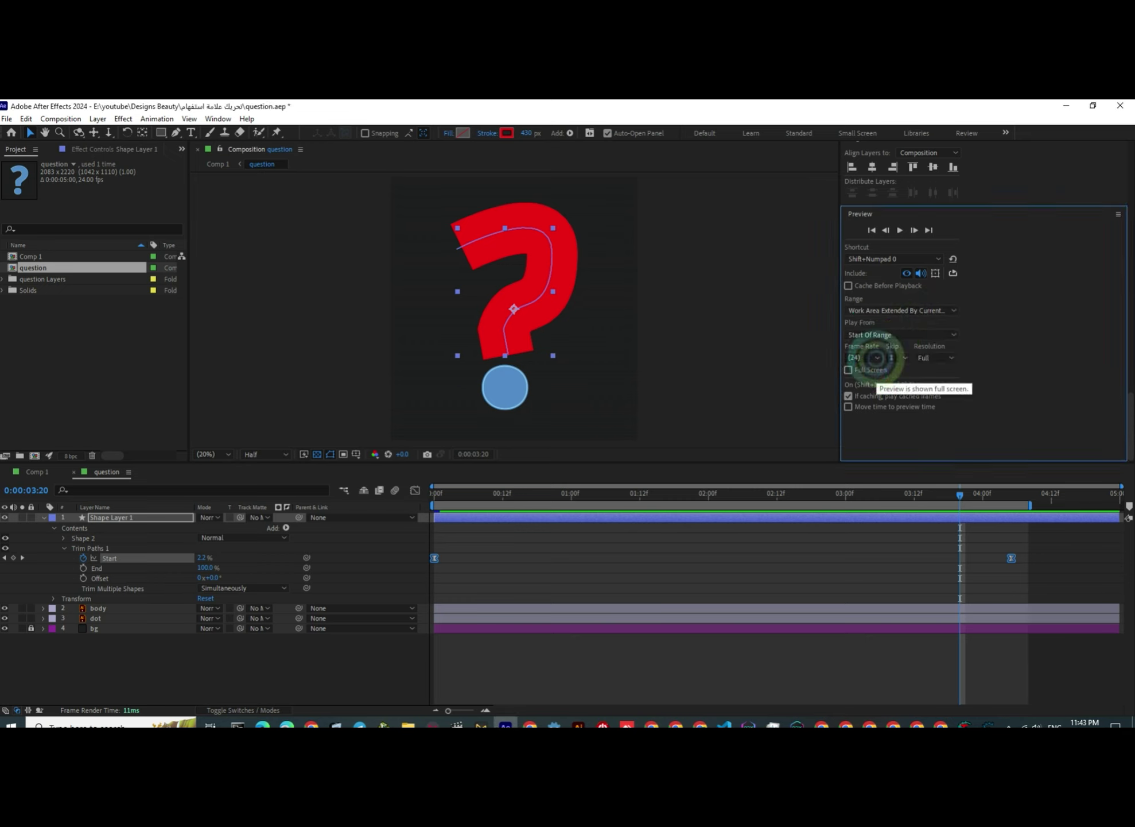
click(878, 354)
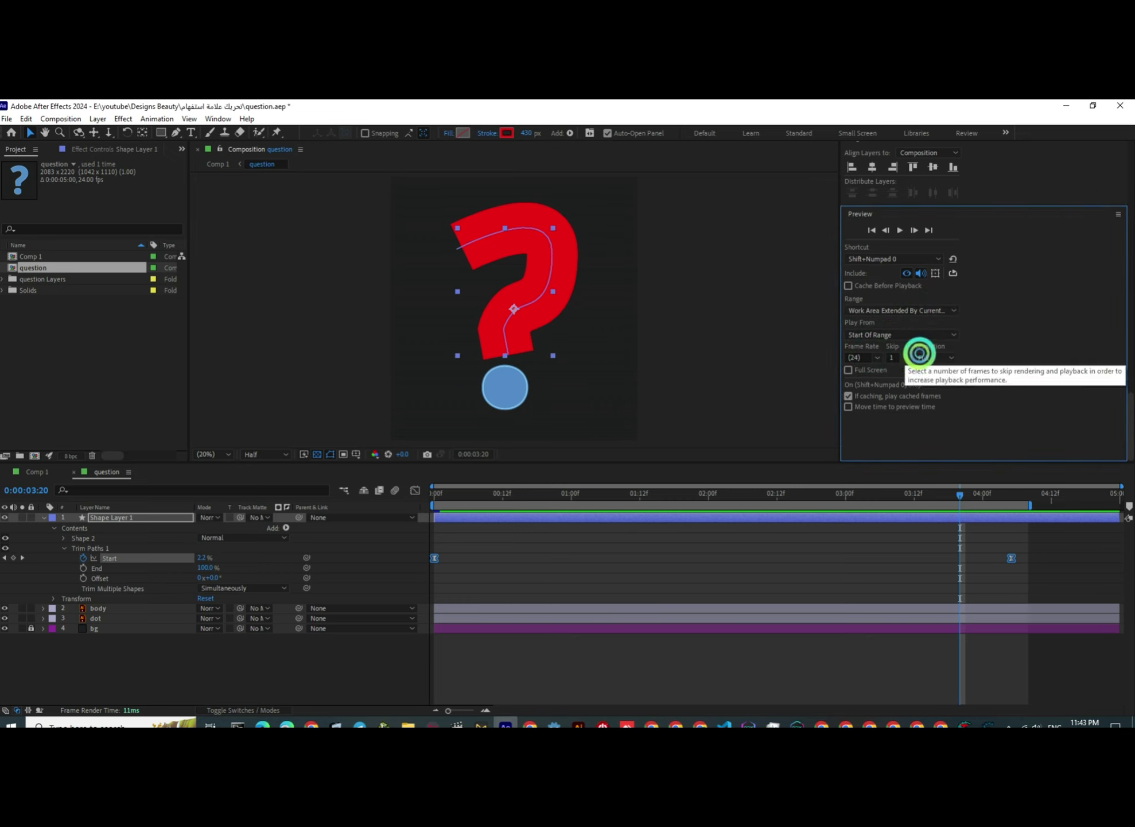
click(935, 357)
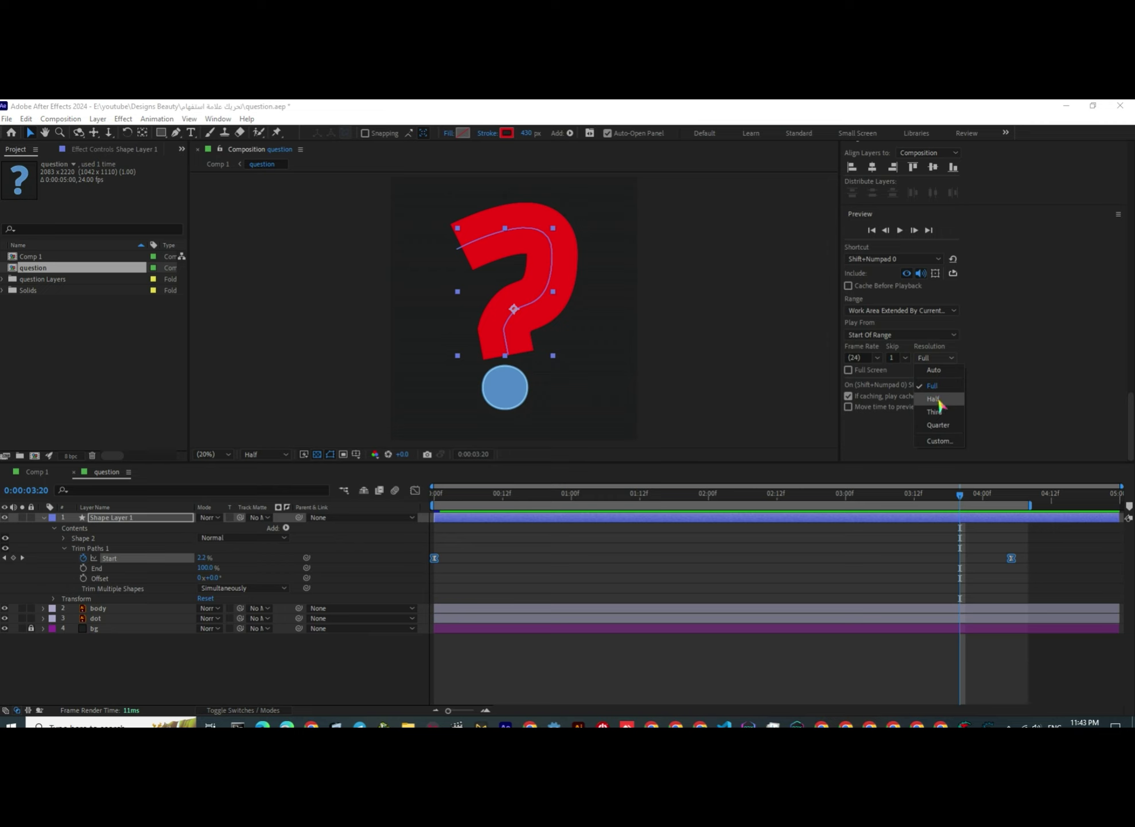
click(935, 399)
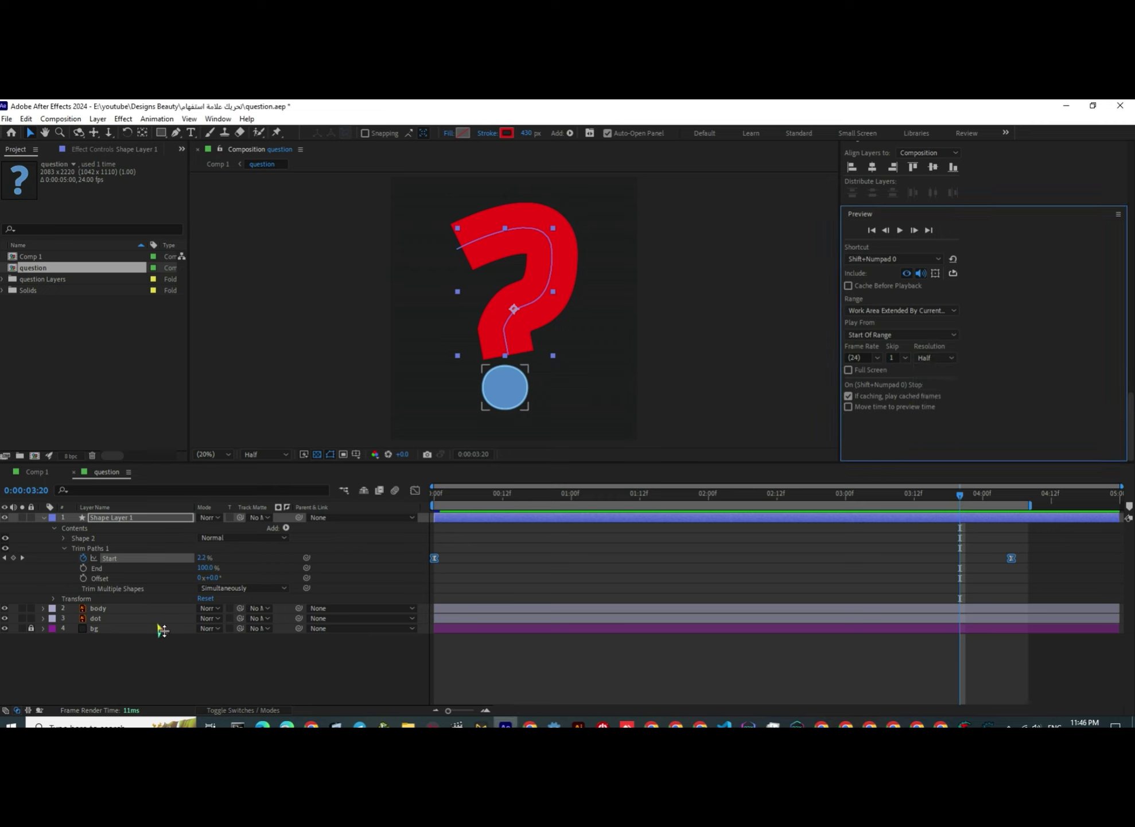
Play the stroke animation from the first frame using the preview controls.
click(406, 494)
key(Home)
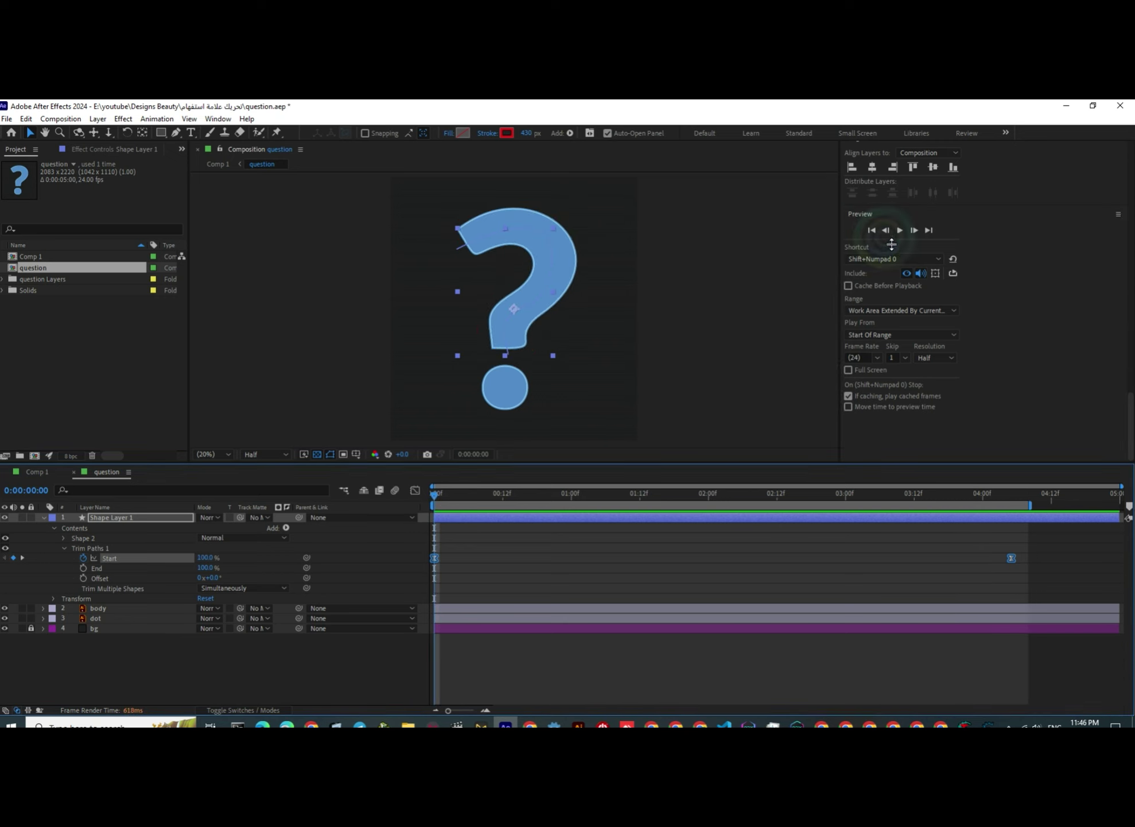
click(900, 230)
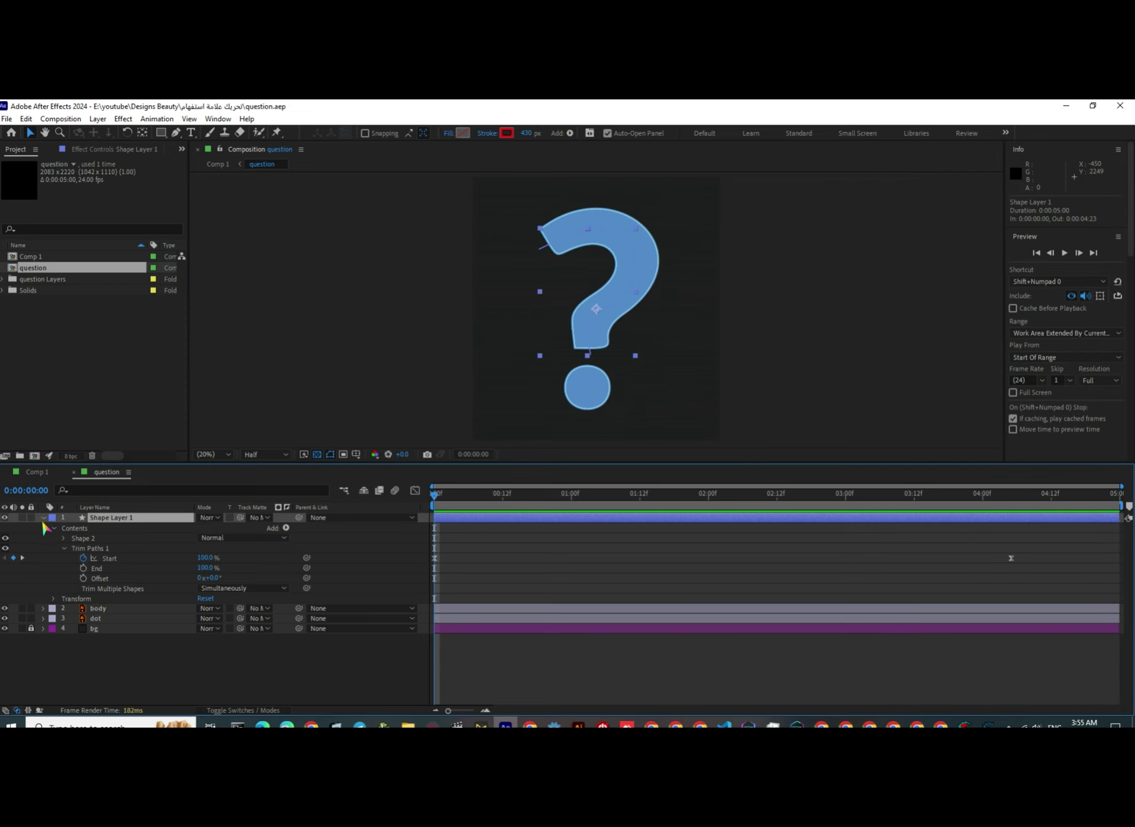
Collapse Shape Layer 1's properties and set it as the track matte of the body layer.
click(44, 517)
click(97, 527)
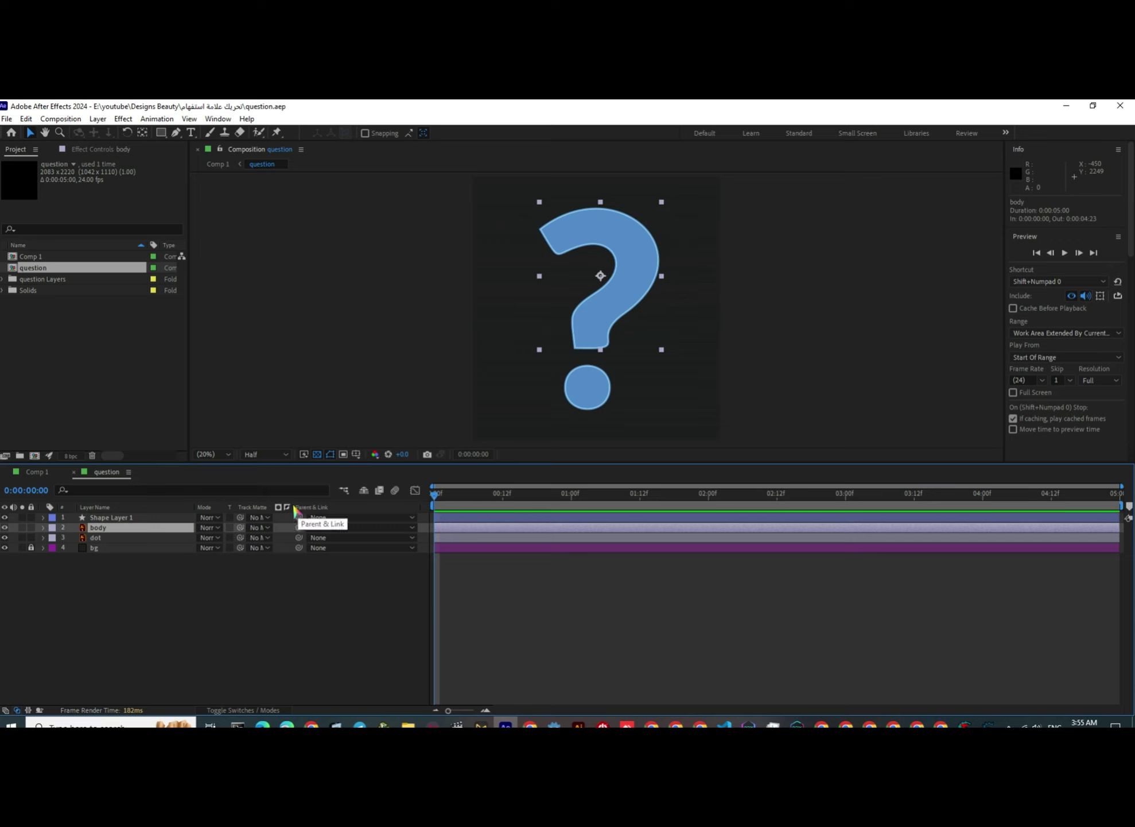
drag(297, 509, 337, 509)
click(299, 527)
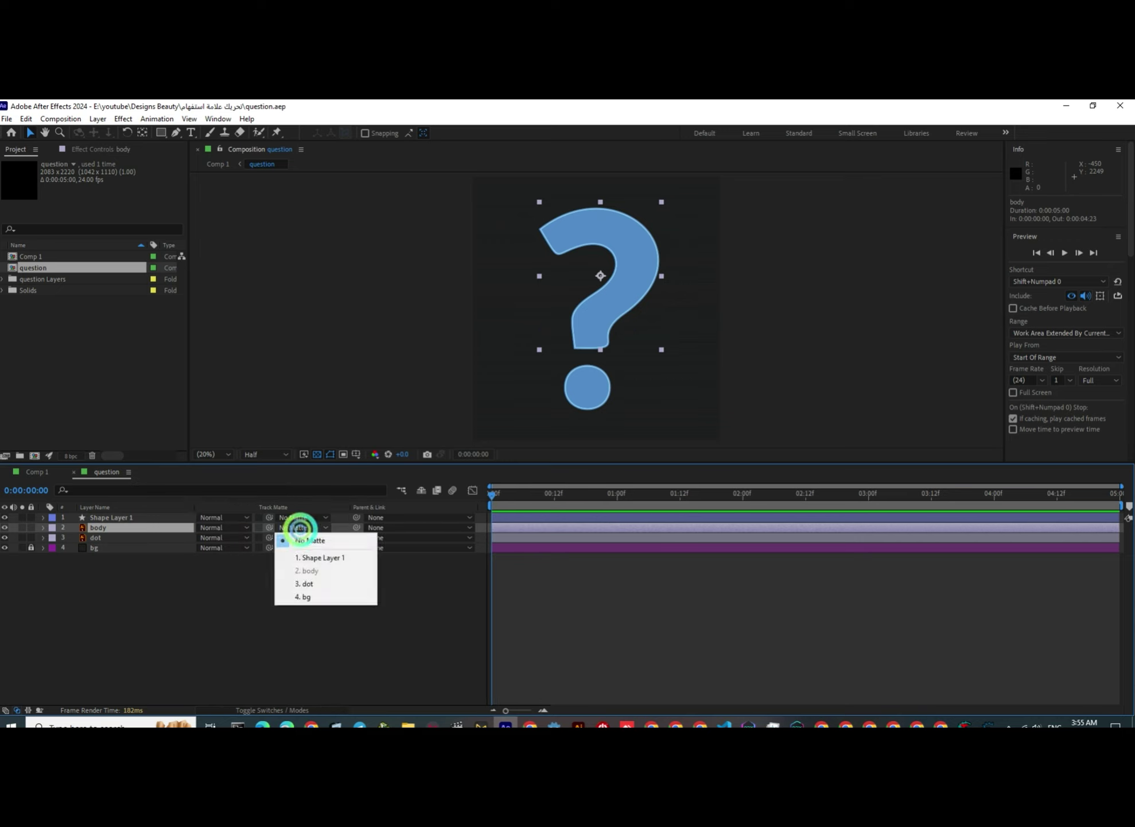
click(310, 558)
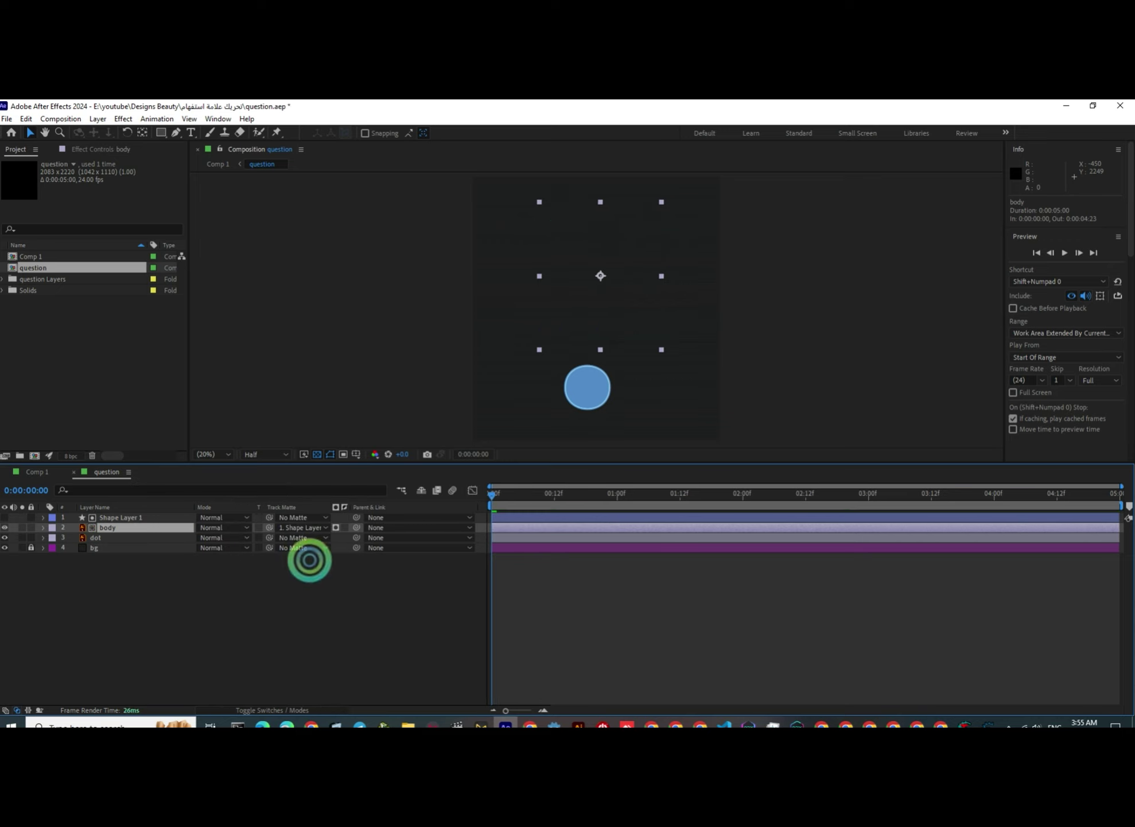
Scrub the opening frames and play the matted question mark reveal from the beginning.
drag(492, 492, 555, 494)
click(485, 494)
key(space)
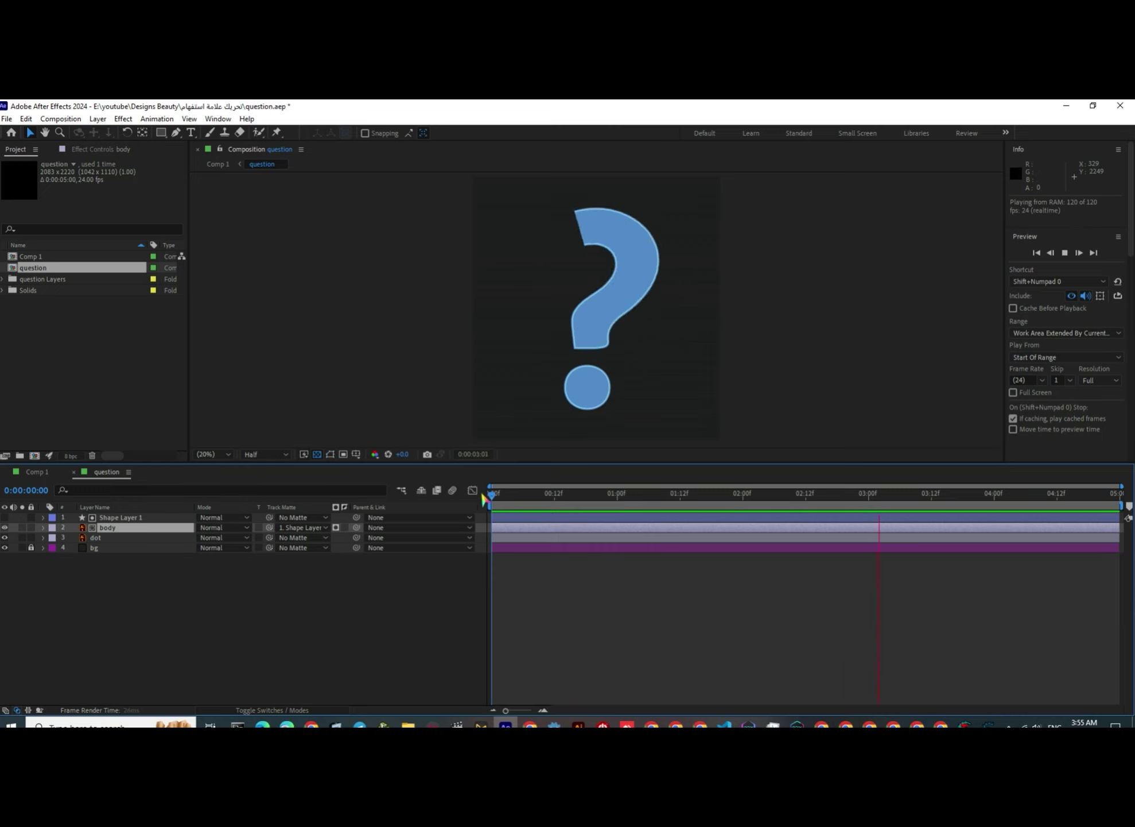
key(space)
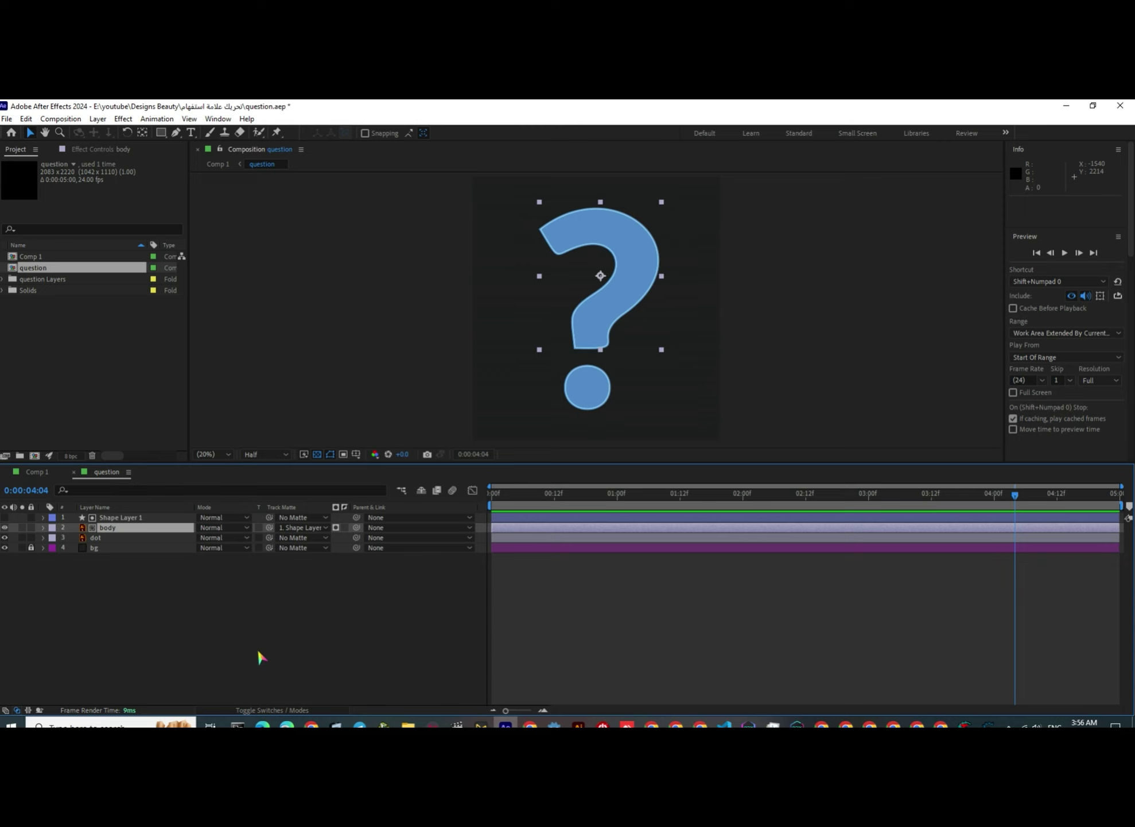
Toggle between the layer switches and modes columns, and check the body layer's track matte options without changing them.
click(265, 711)
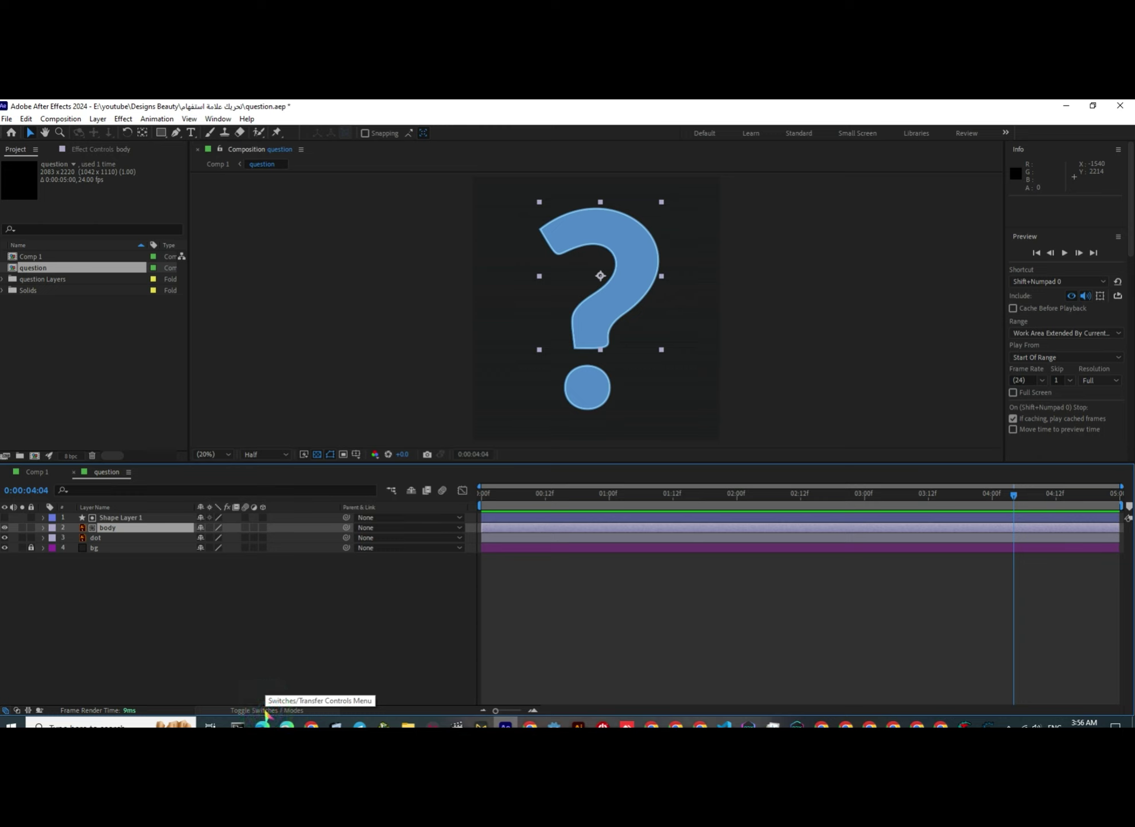
click(265, 711)
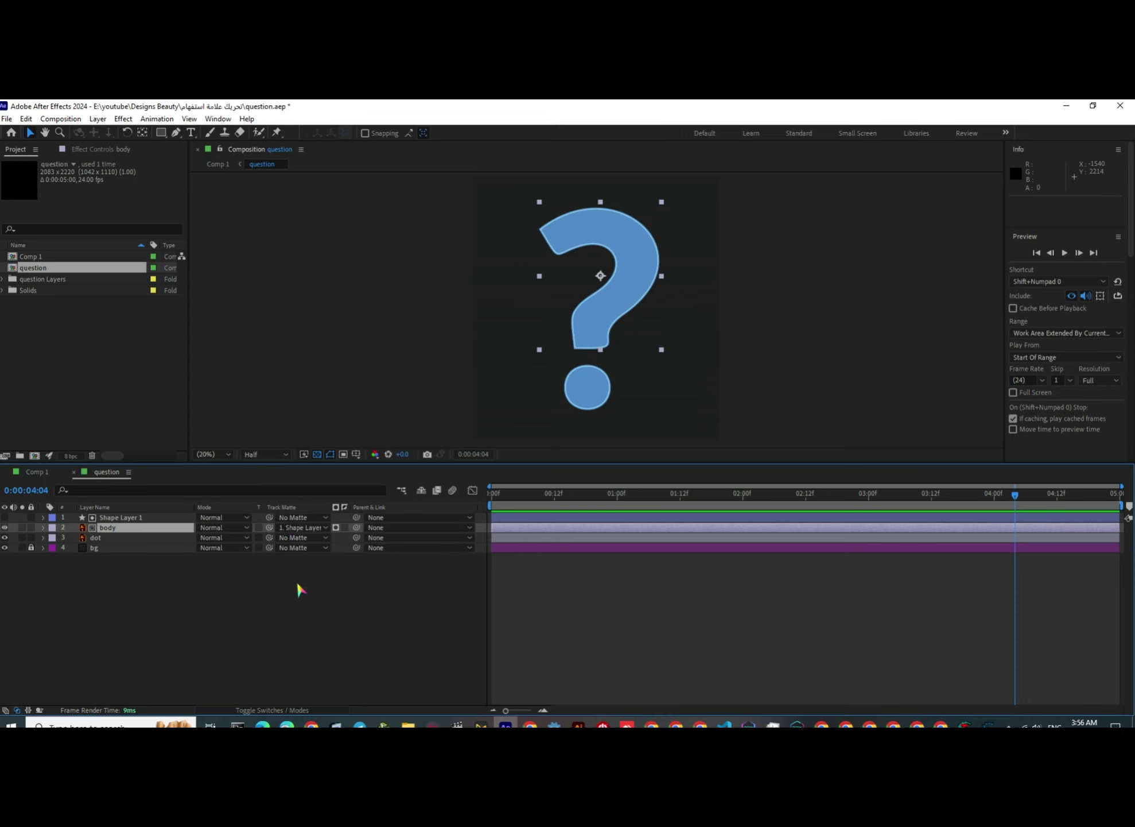
click(302, 527)
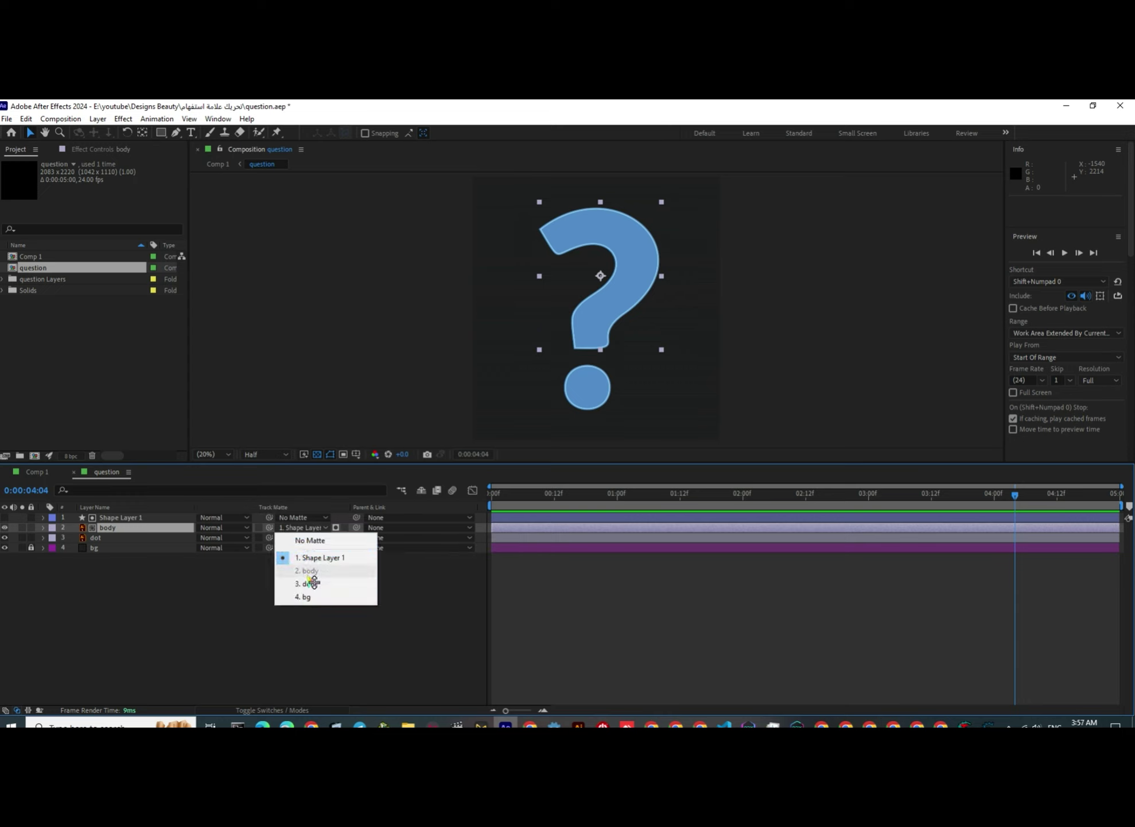
click(310, 629)
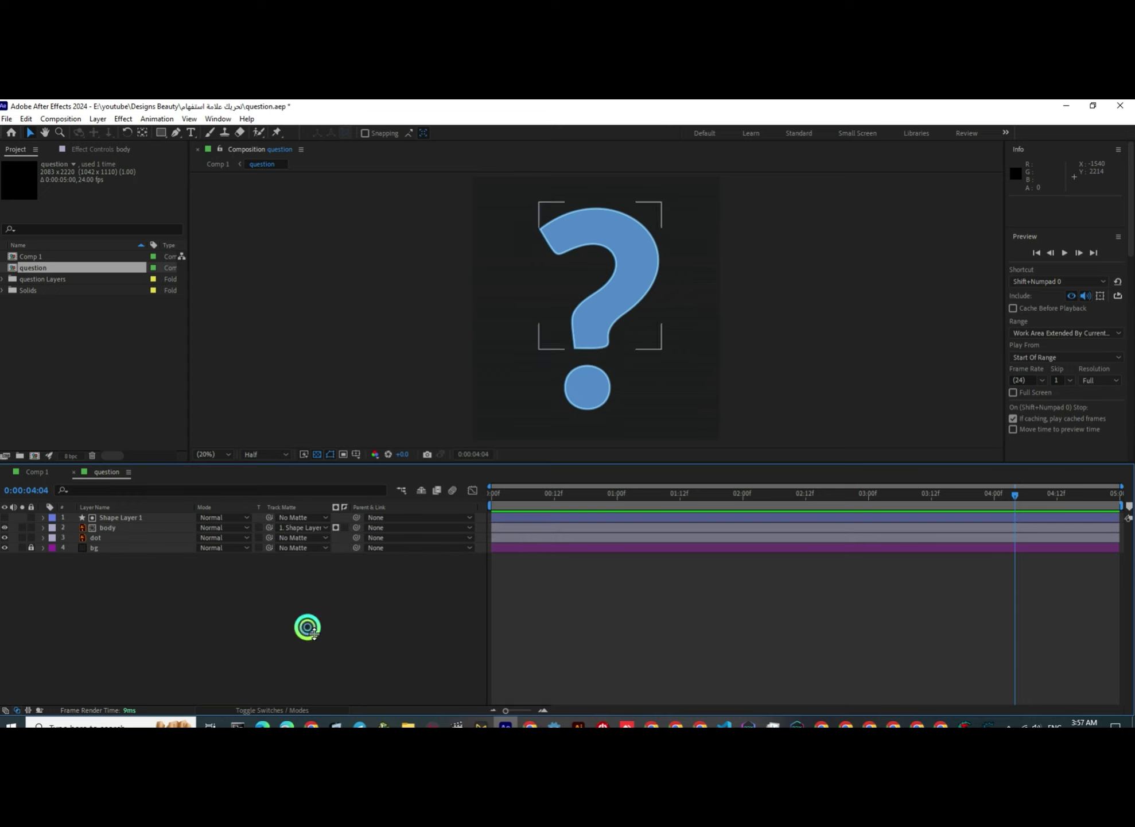
Toggle the body layer's matte type and inversion on and off, and check its track matte choices without changing the assigned matte.
click(339, 528)
click(339, 527)
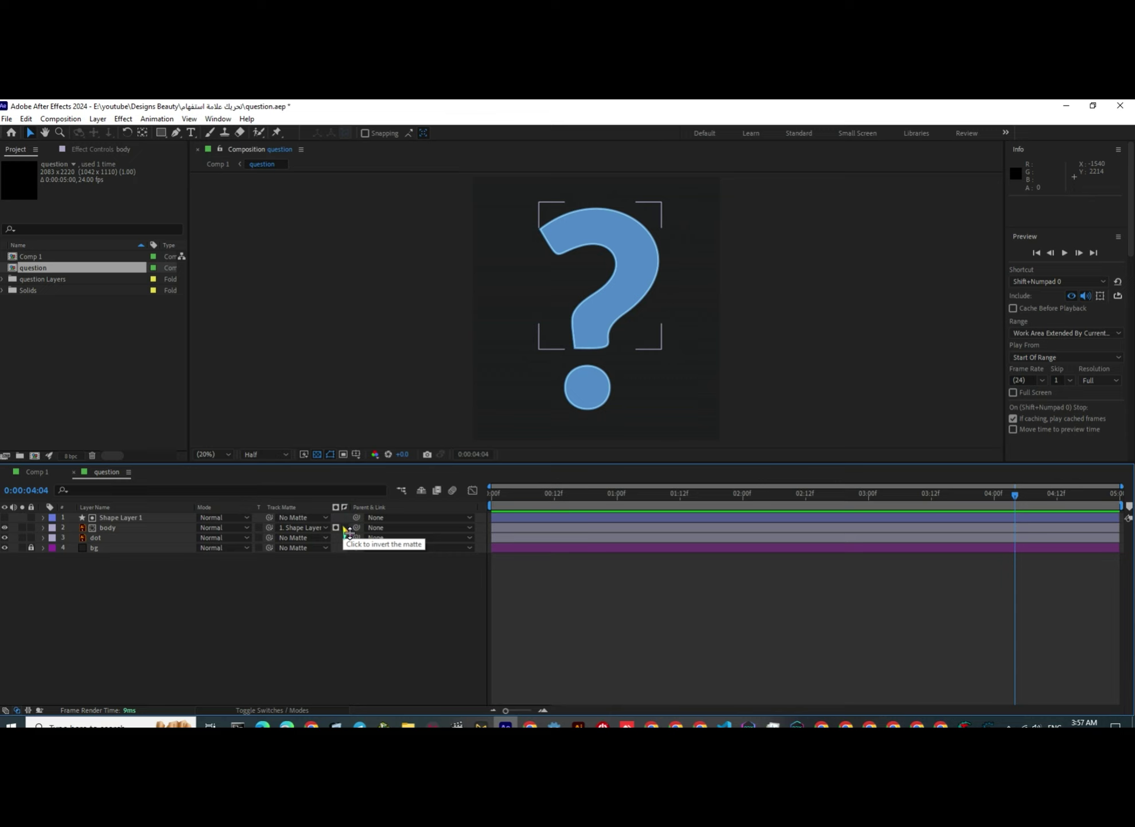
click(345, 527)
click(347, 528)
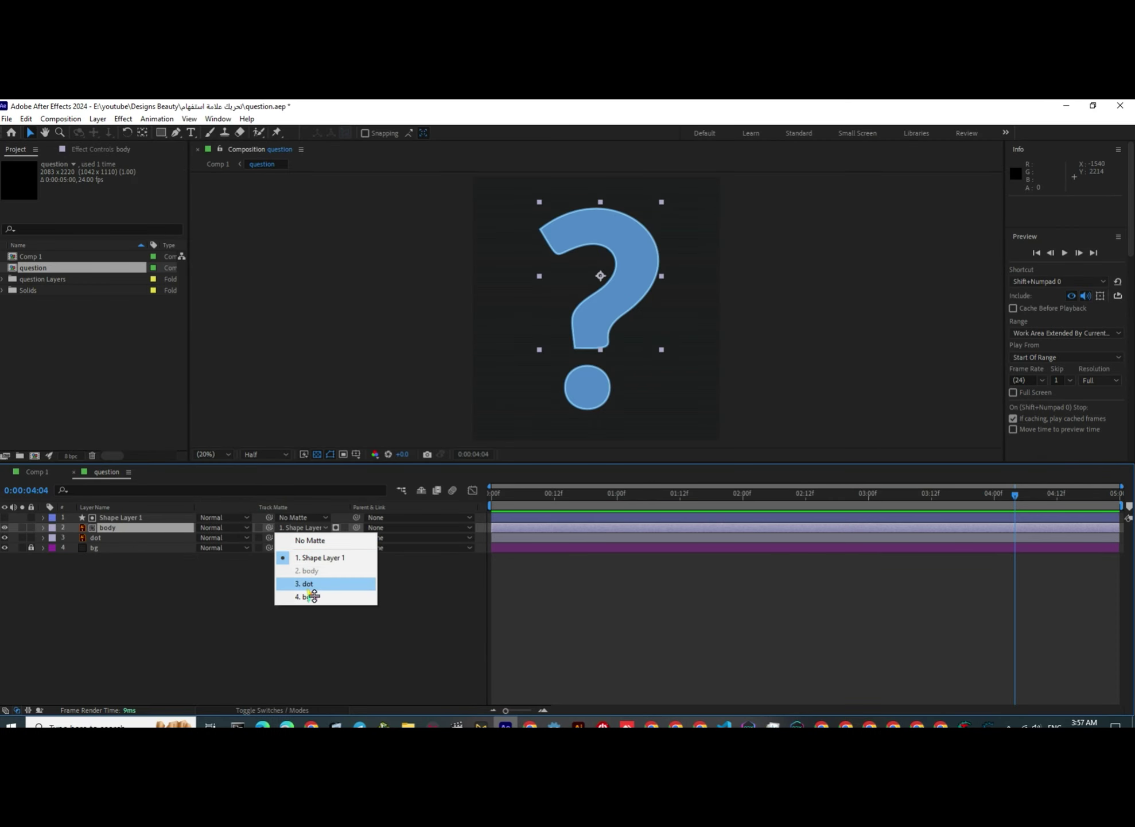
click(312, 633)
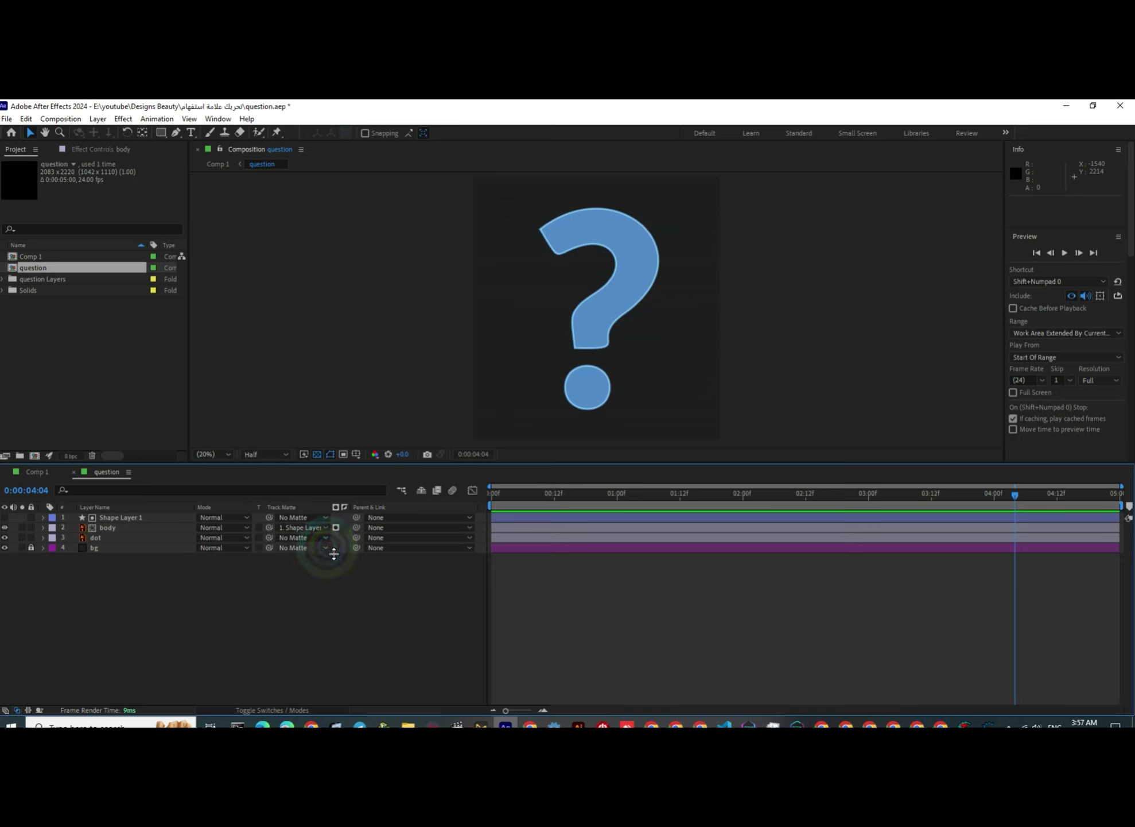
Try the luma matte on the body layer, return it to alpha, and switch matte inversion on and off.
click(336, 530)
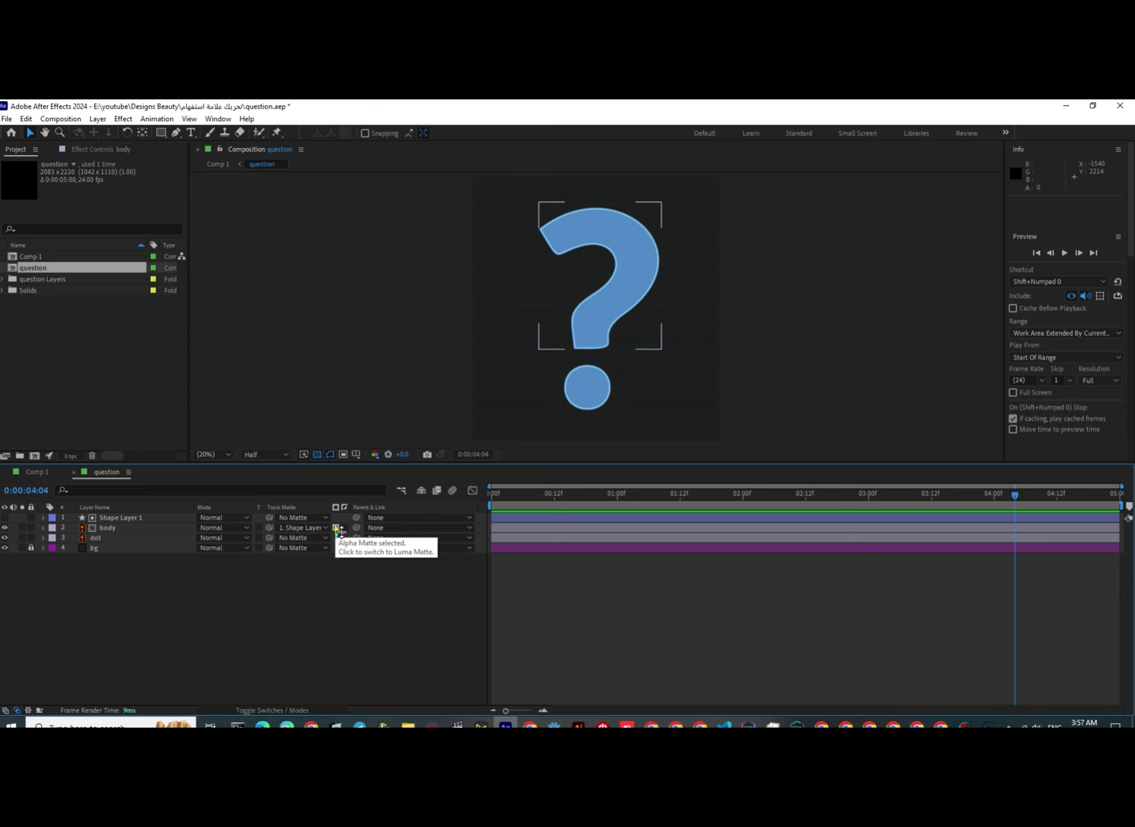
click(340, 527)
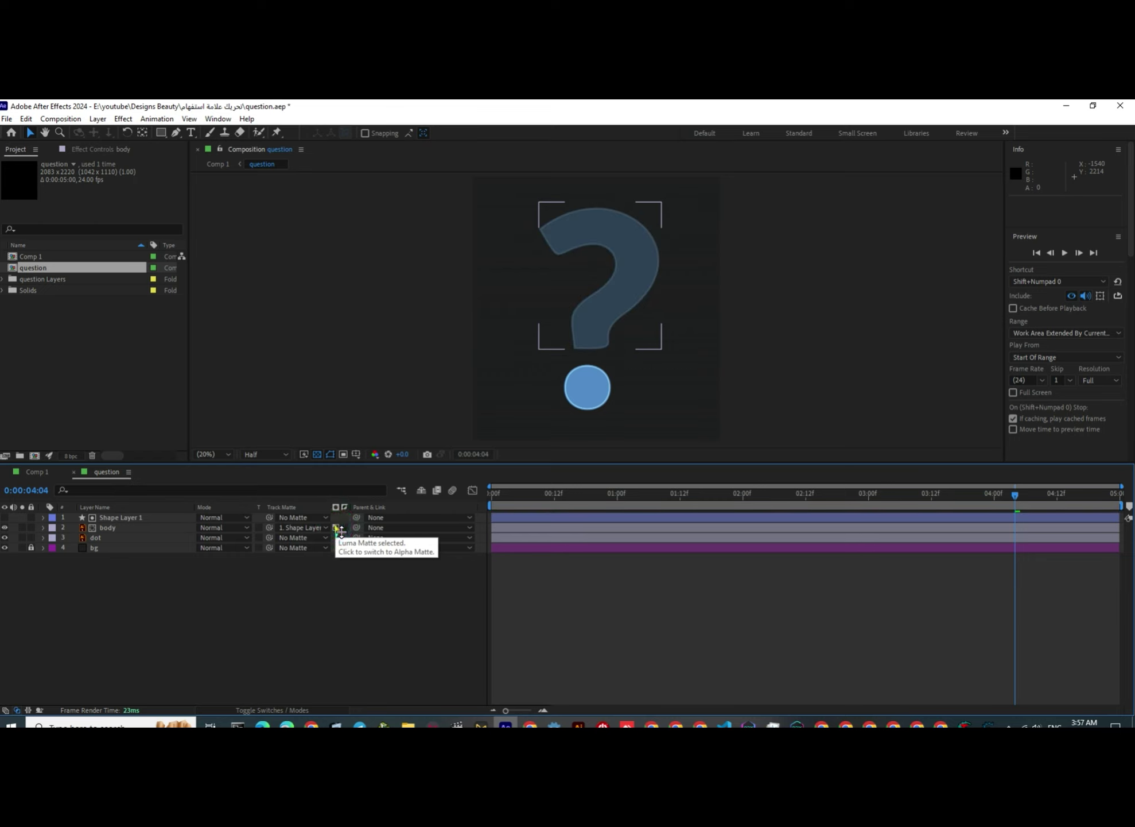
click(340, 528)
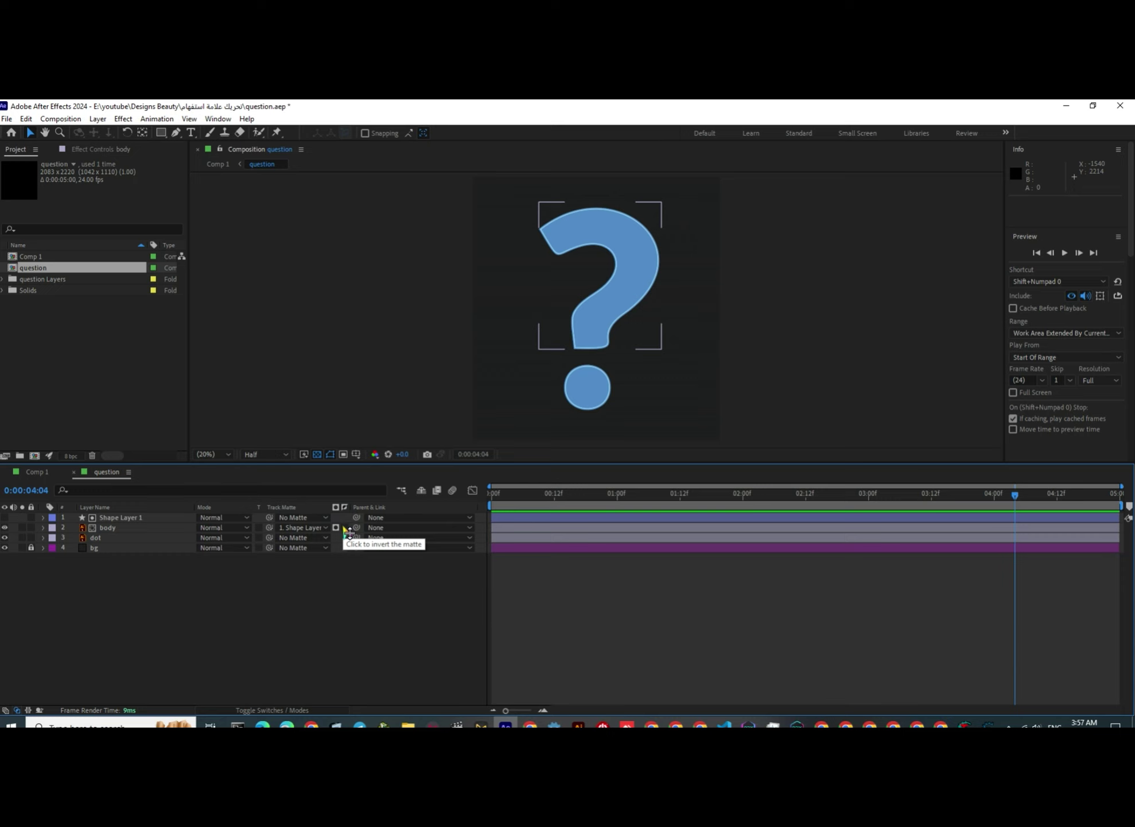
click(349, 529)
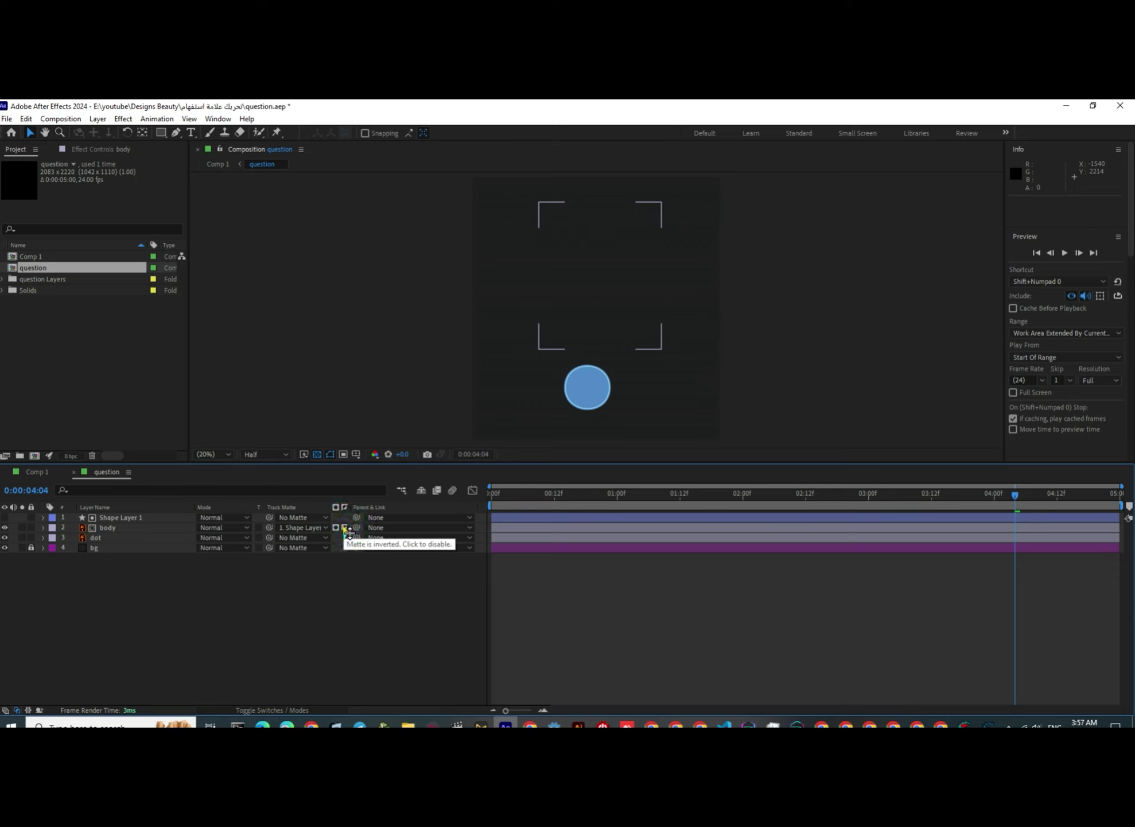
click(349, 529)
click(348, 593)
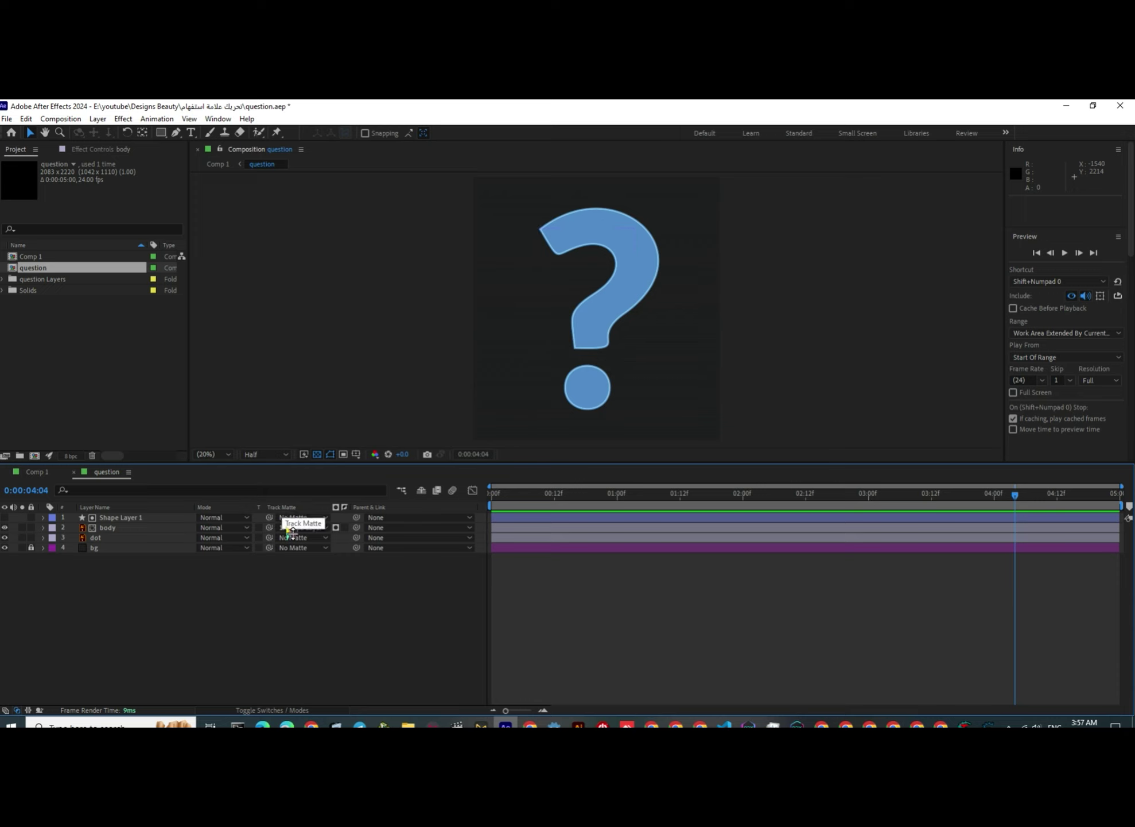
Try reducing Shape Layer 1's stroke width to 155 px and play the matted reveal from the first frame.
click(7, 519)
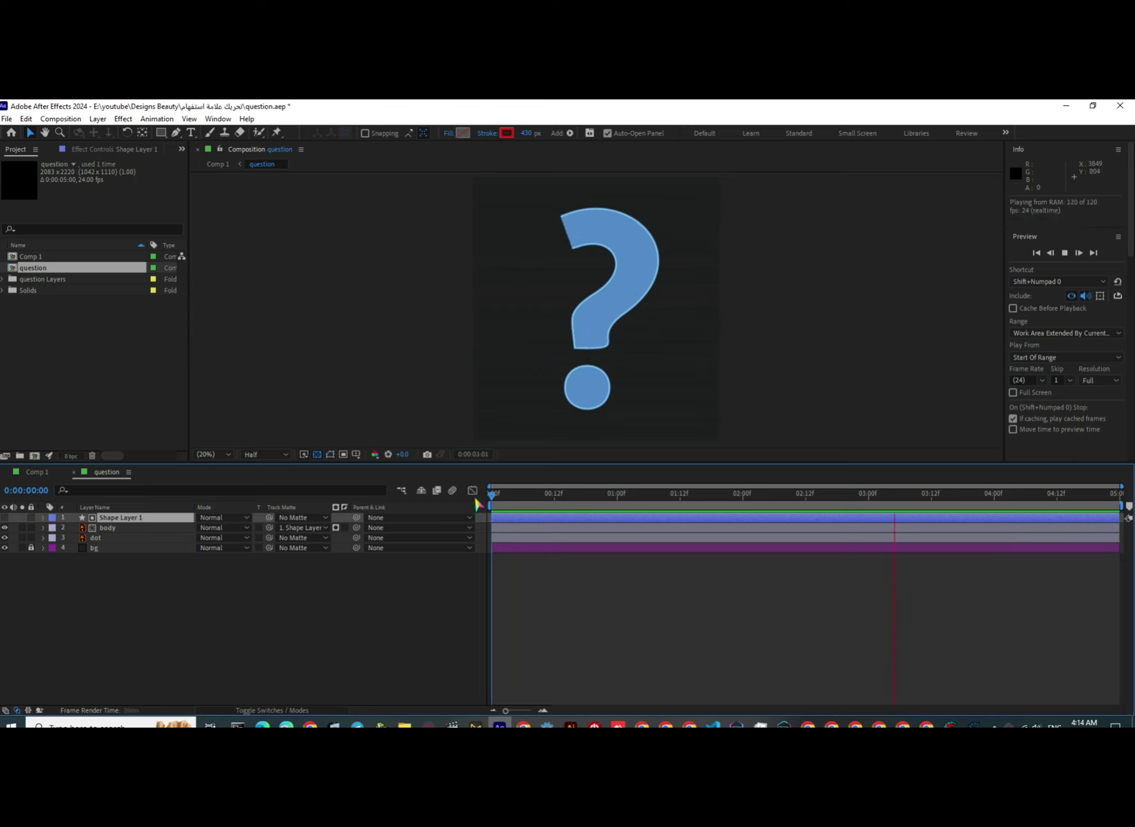
key(space)
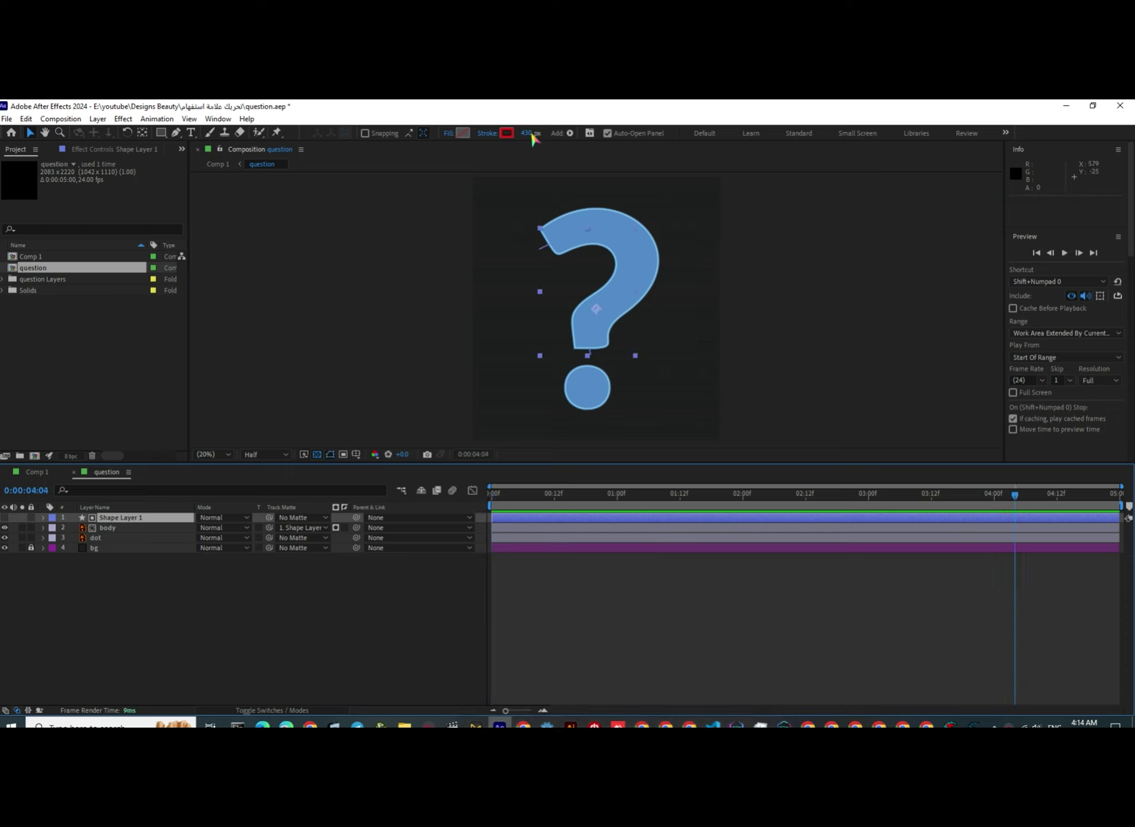
drag(530, 138, 367, 134)
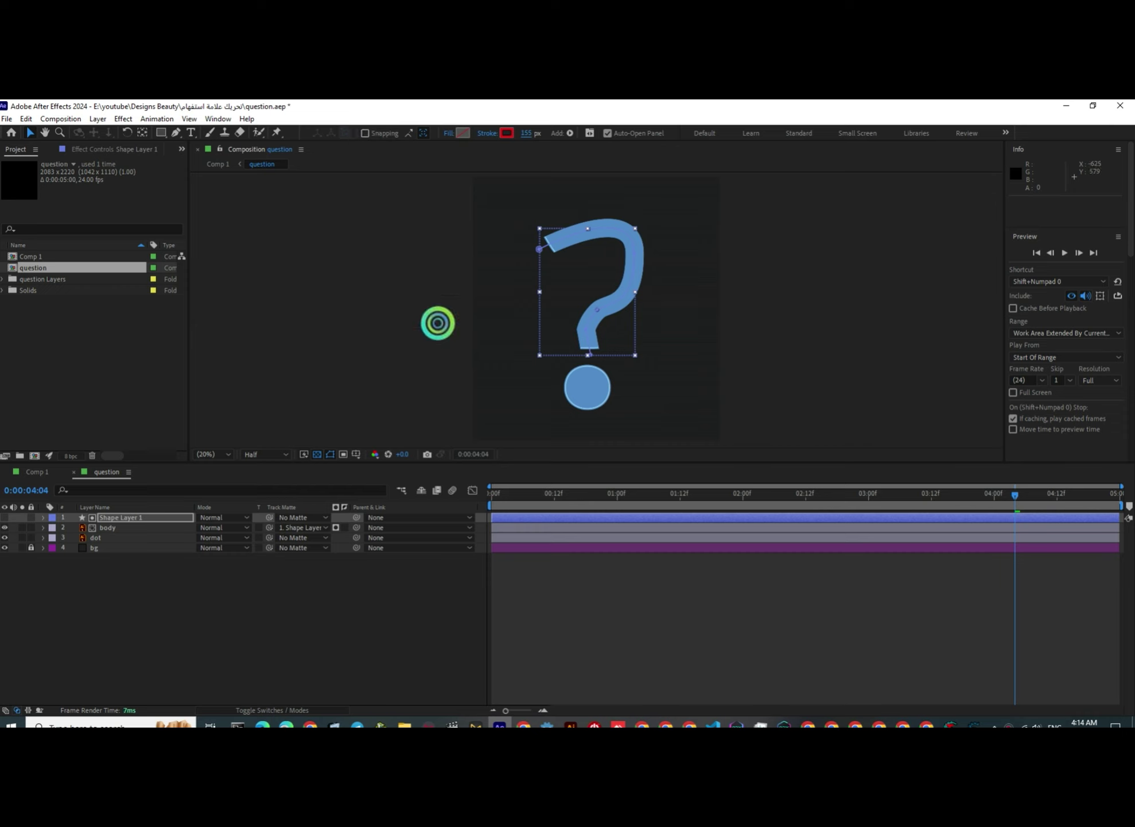
click(493, 493)
click(453, 488)
key(space)
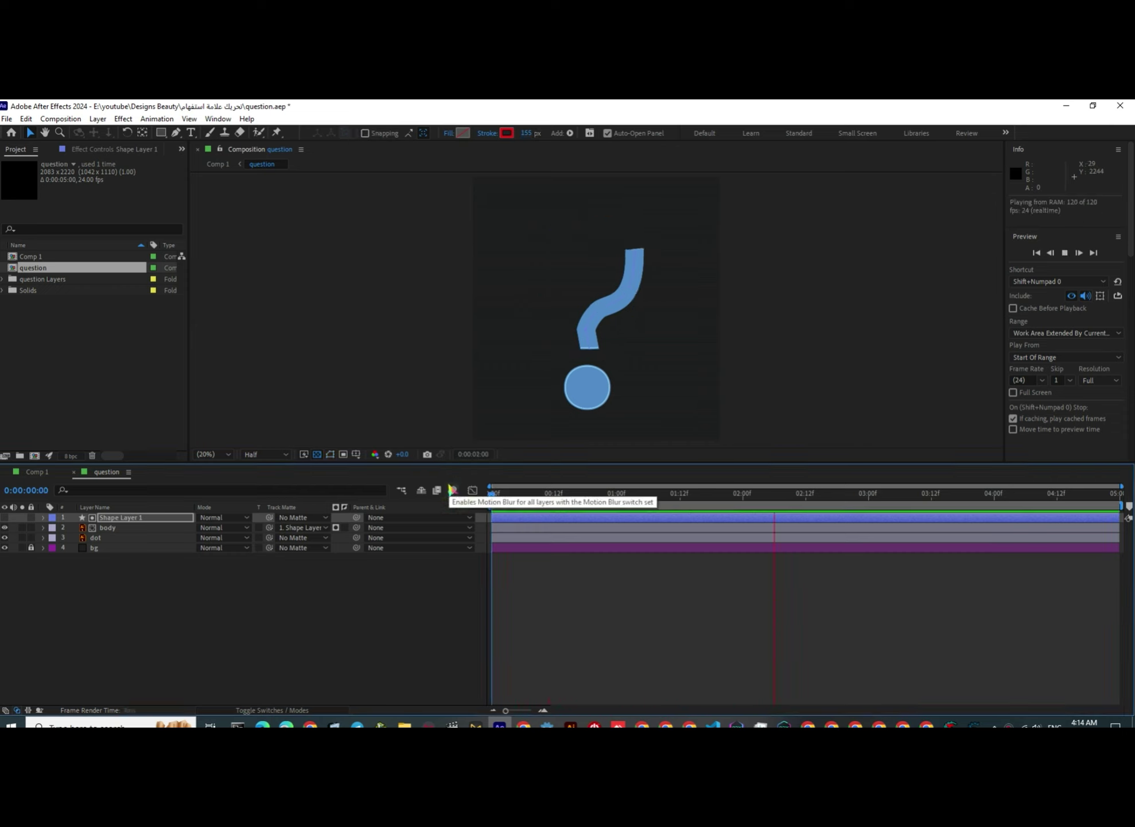
key(space)
Try an even thinner stroke of 82 px on Shape Layer 1 and play the matted reveal.
click(465, 480)
drag(538, 133, 490, 140)
click(466, 477)
key(space)
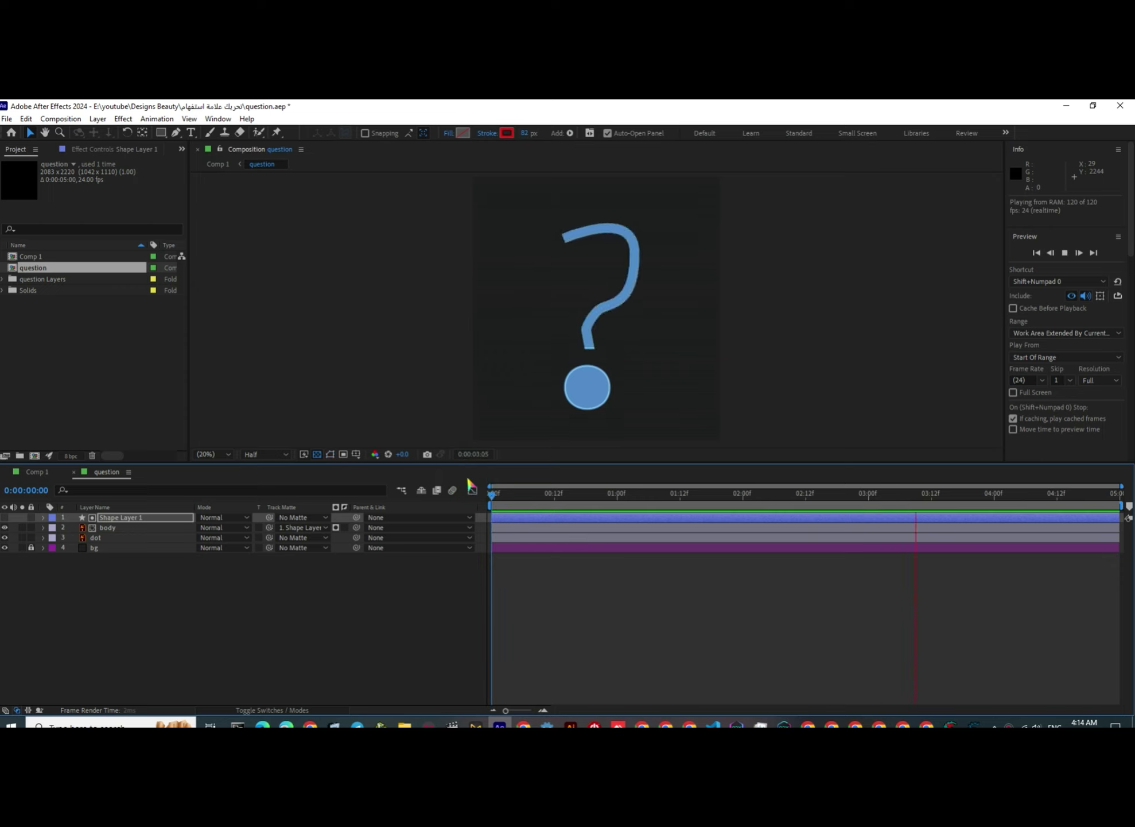
key(space)
key(space)
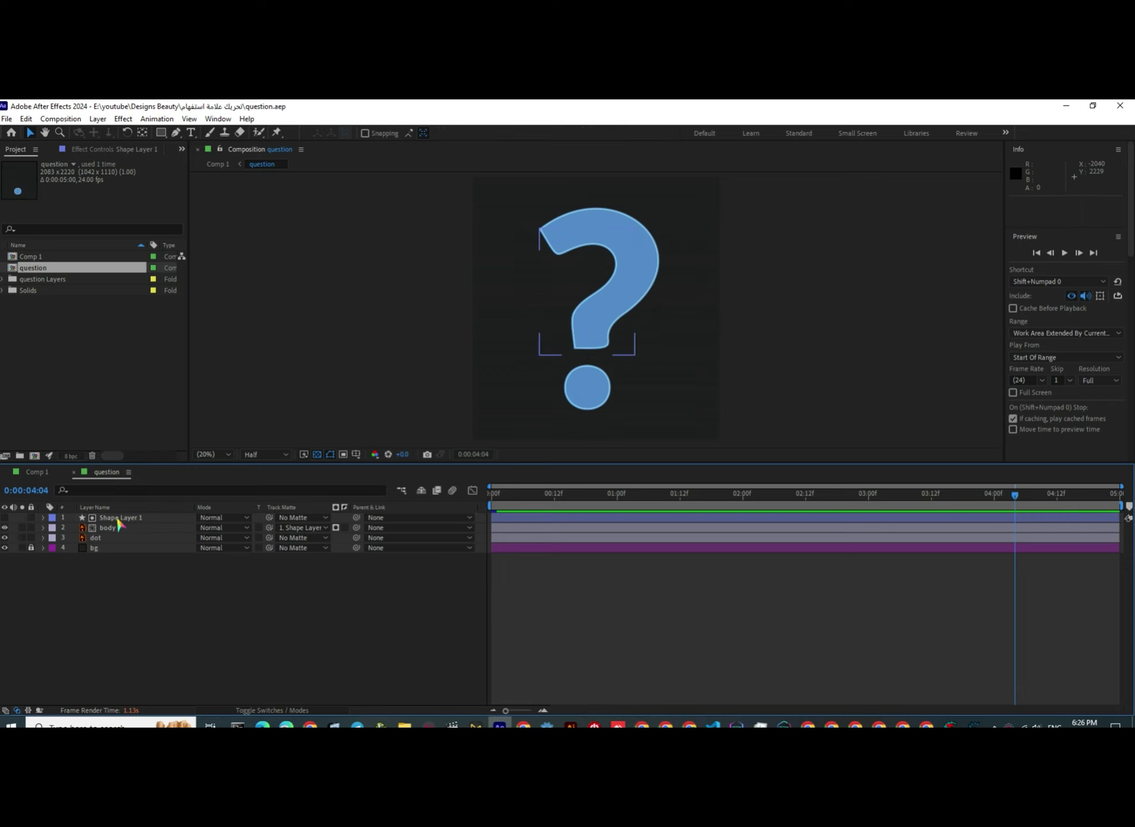
click(115, 526)
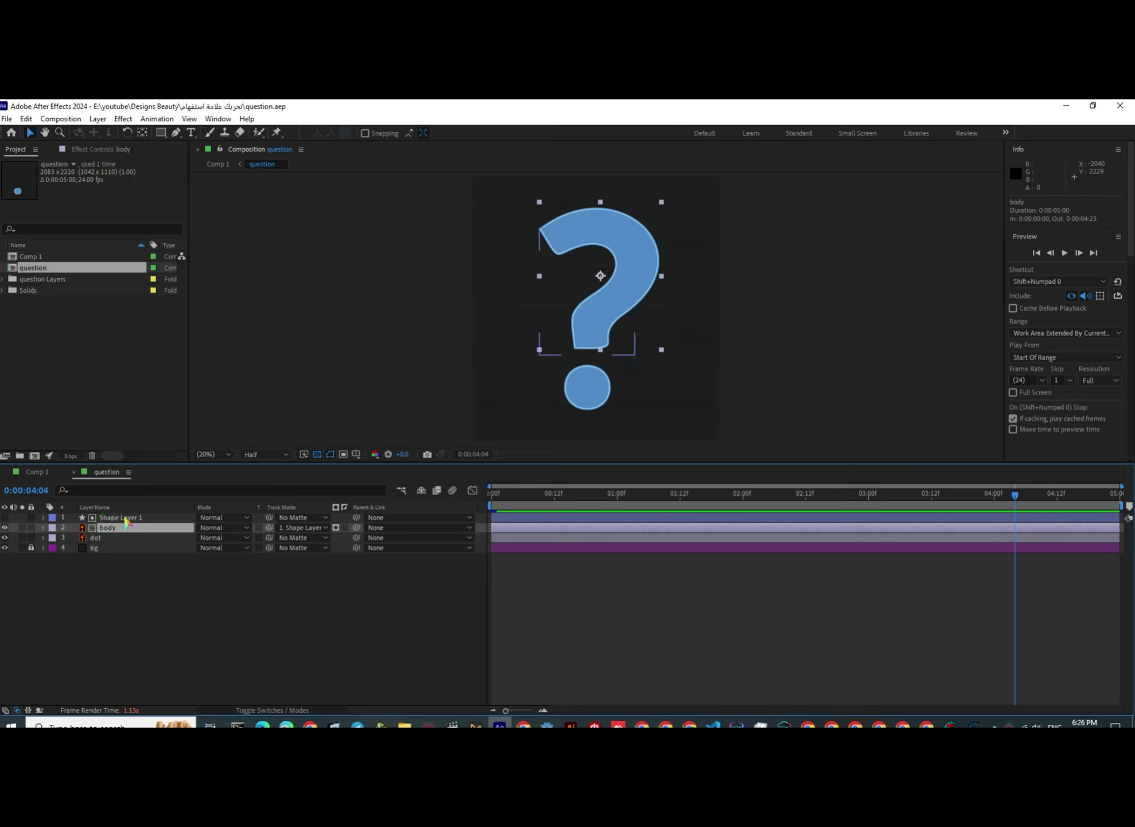
click(119, 518)
click(119, 526)
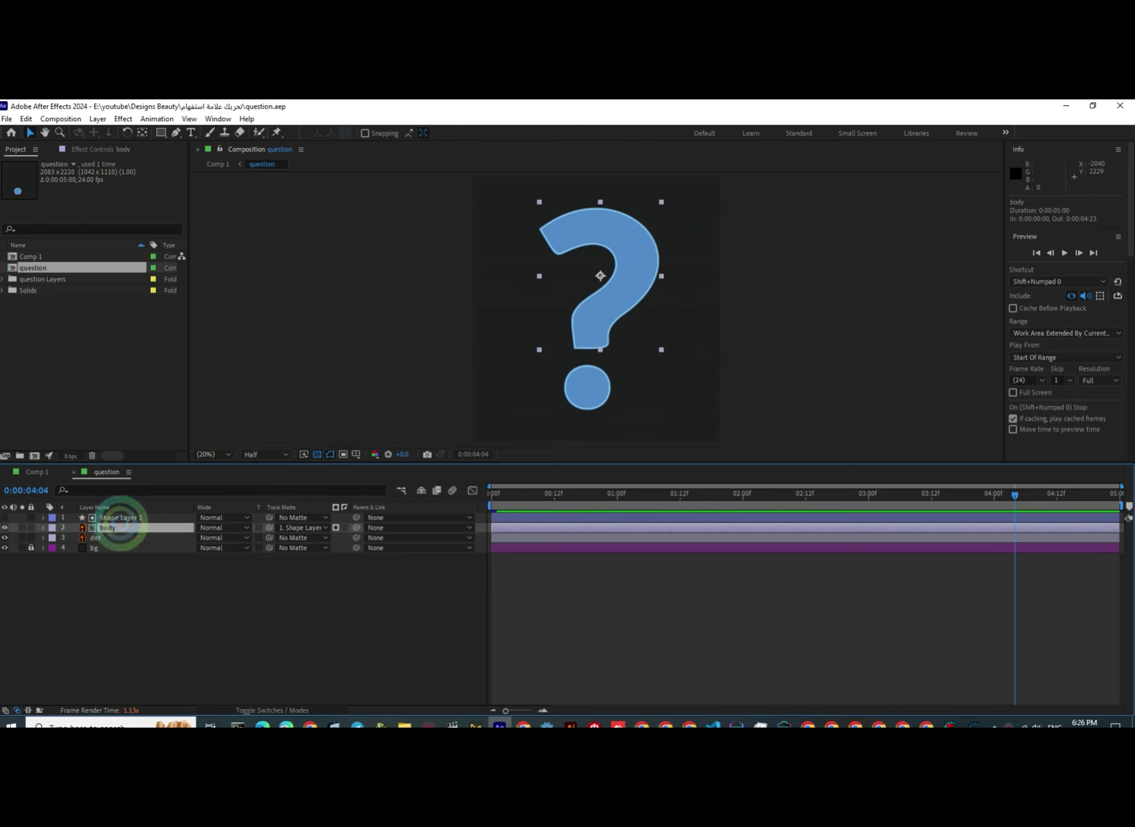
shift+click(117, 517)
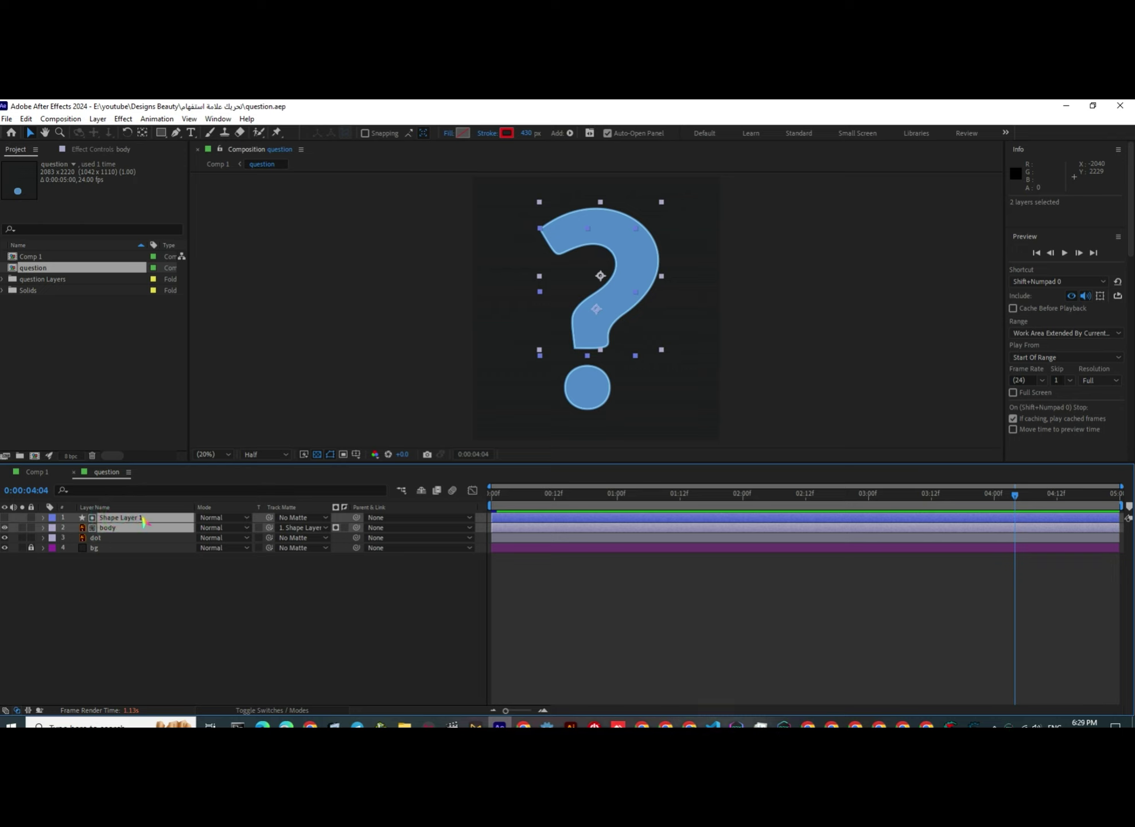
right_click(146, 519)
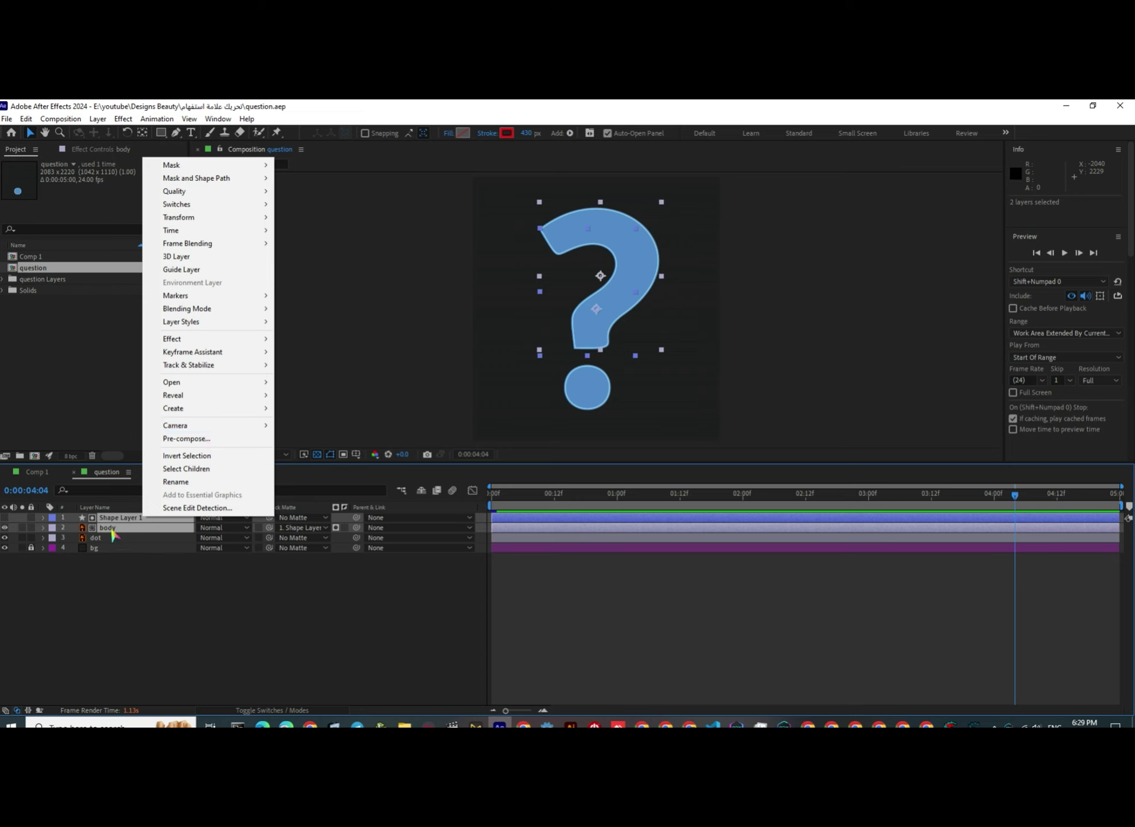
click(170, 439)
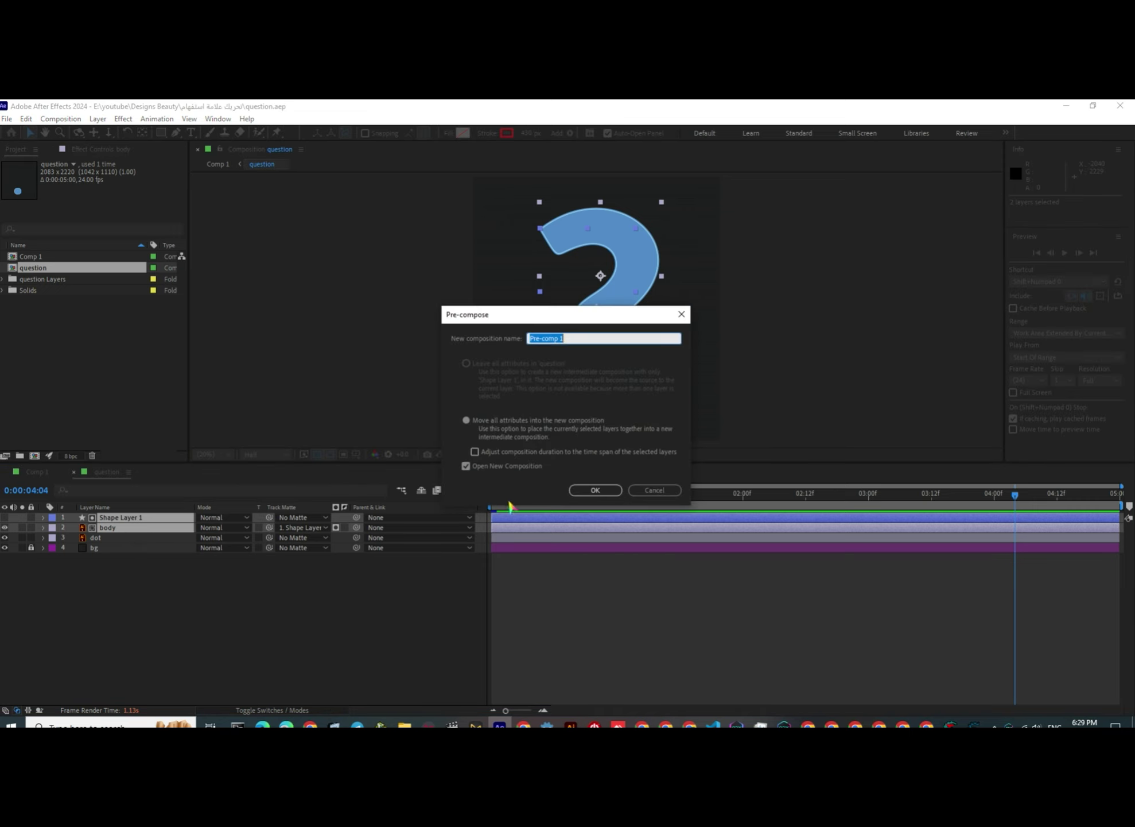
click(681, 314)
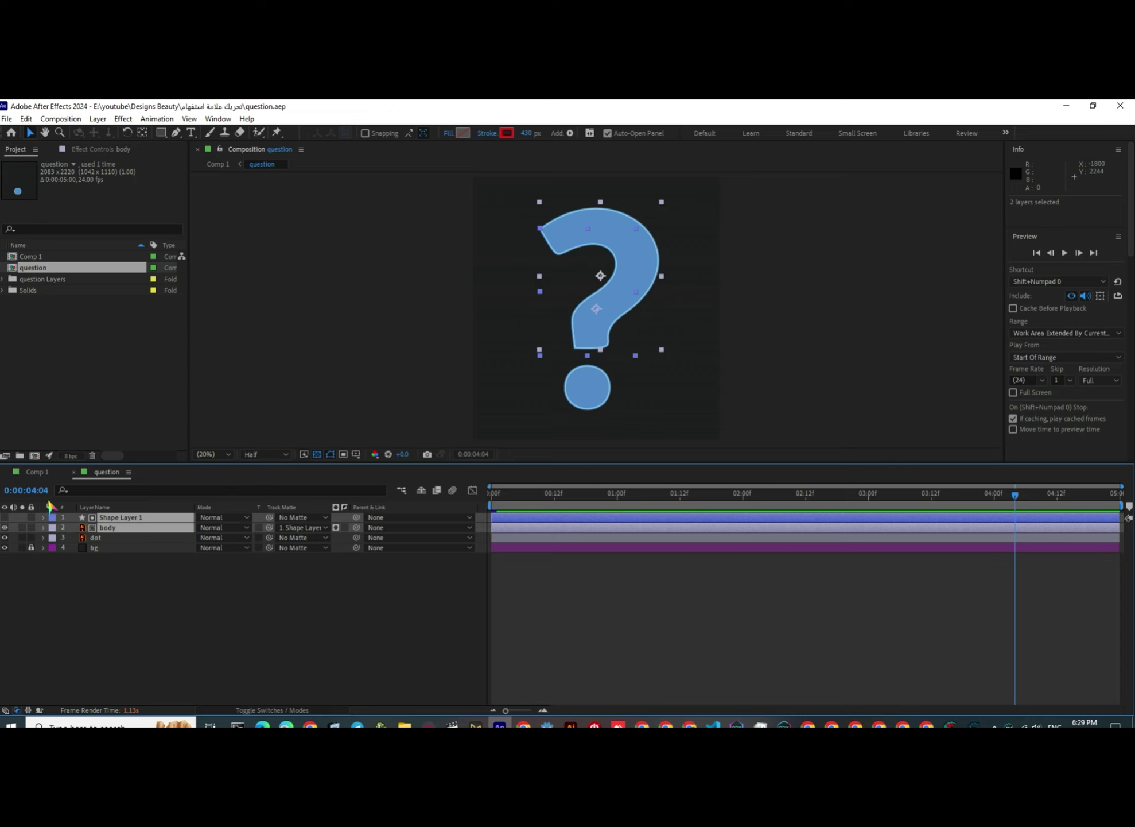
click(52, 518)
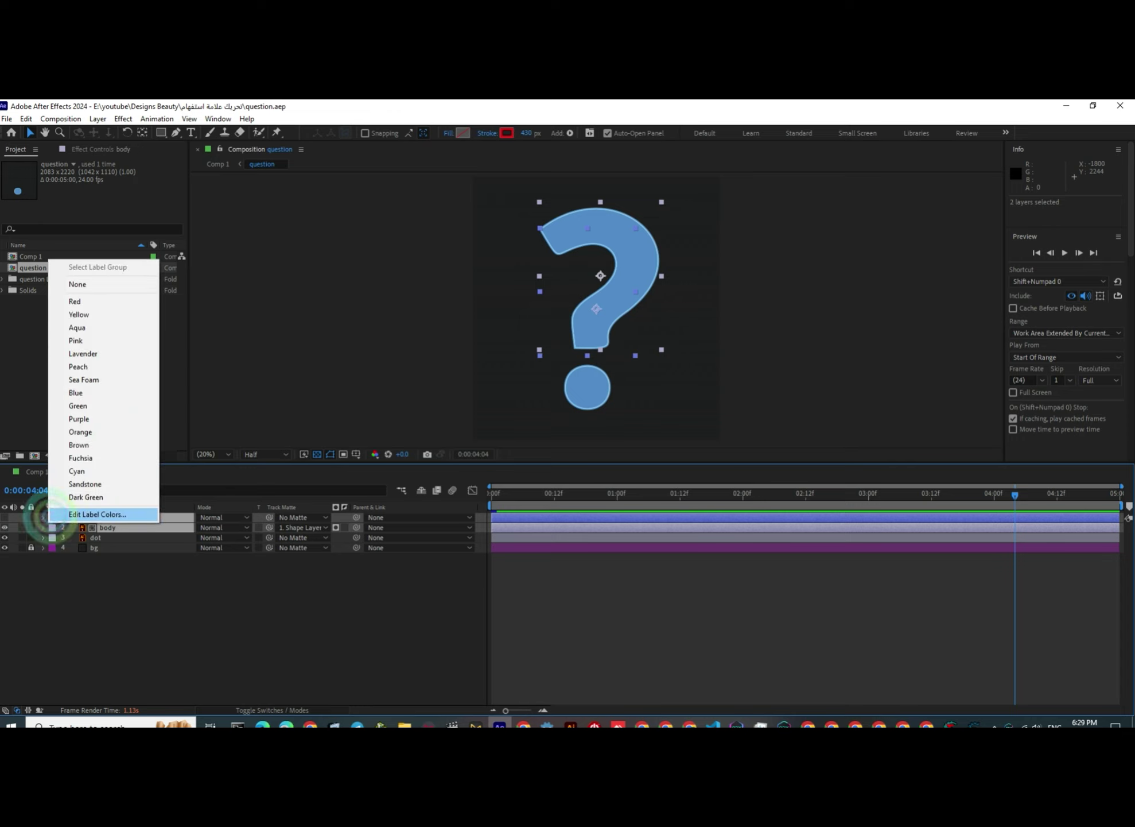
click(170, 625)
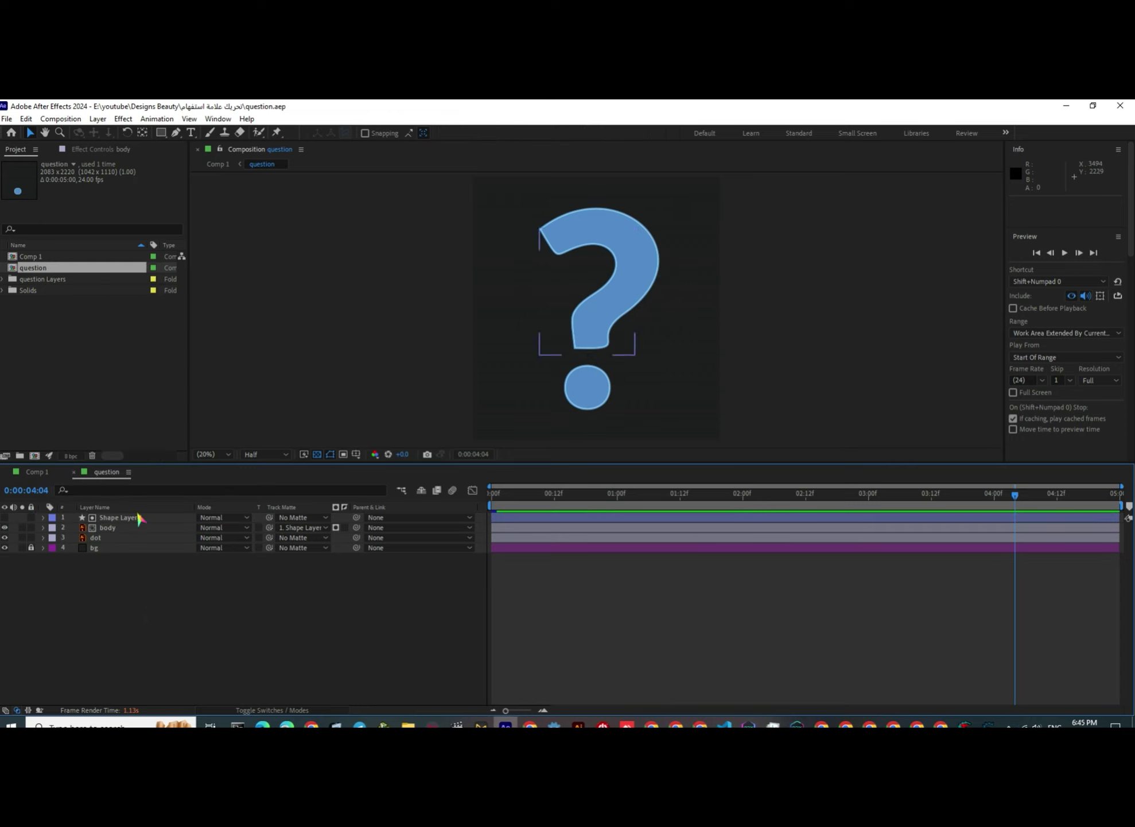
Select Shape Layer 1 and the body layer together and set their label colour to Fuchsia.
click(137, 516)
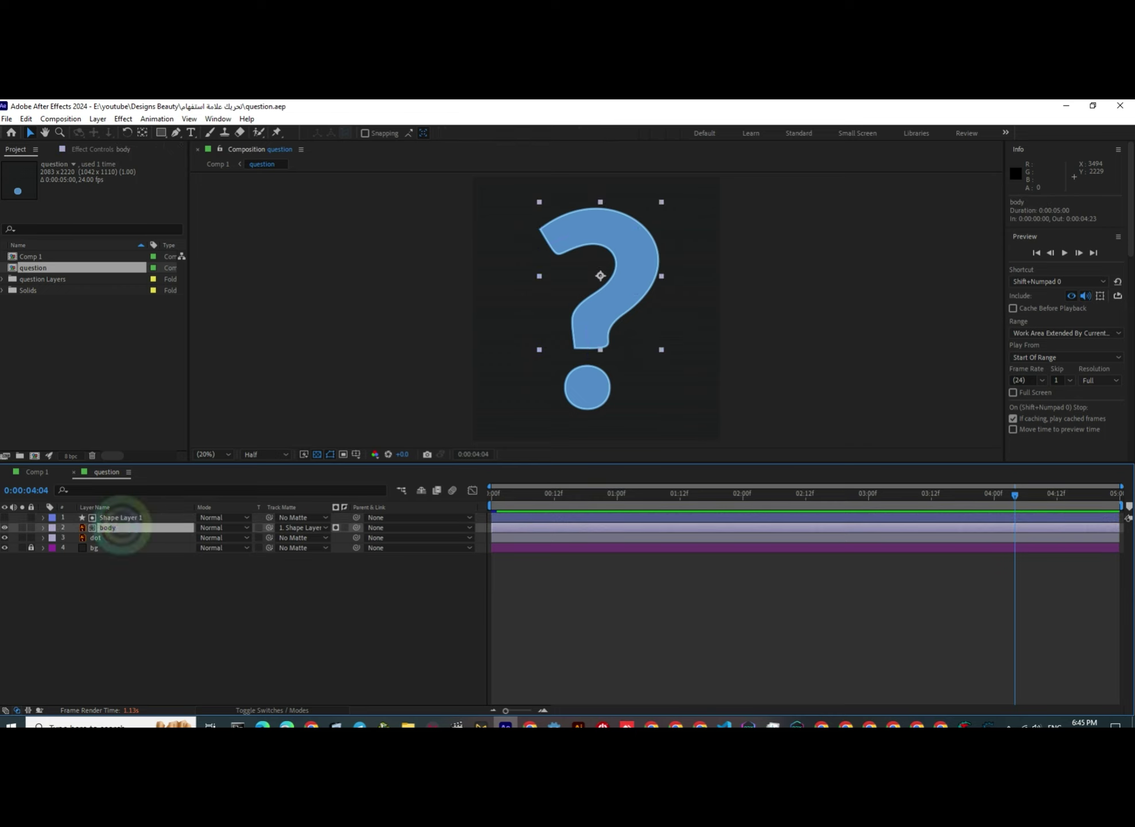
shift+click(121, 527)
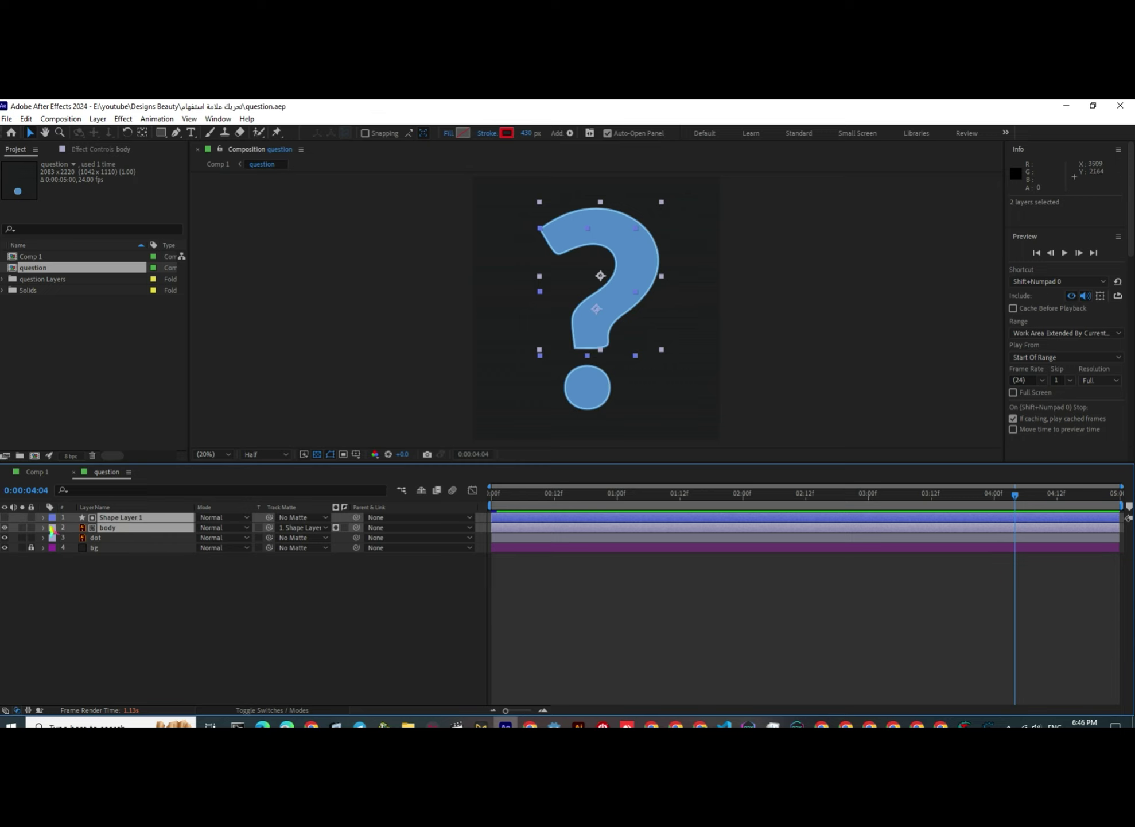
click(51, 523)
click(60, 476)
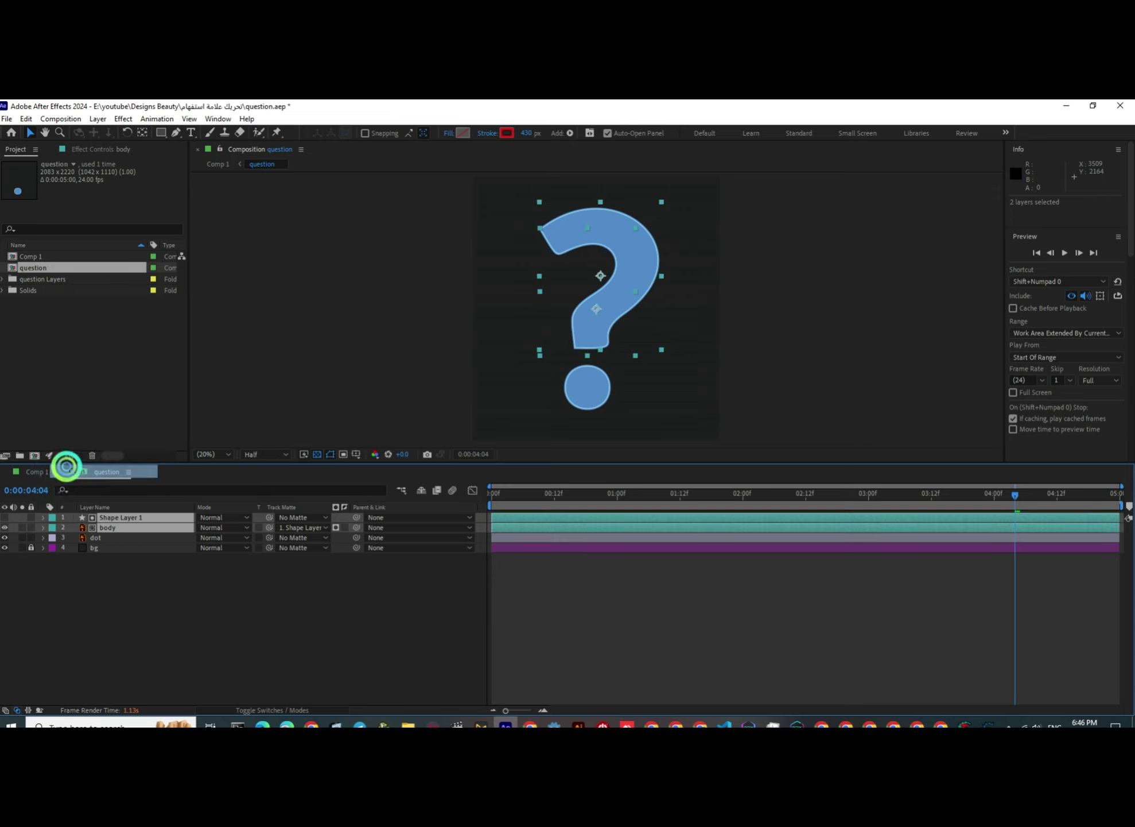
click(51, 518)
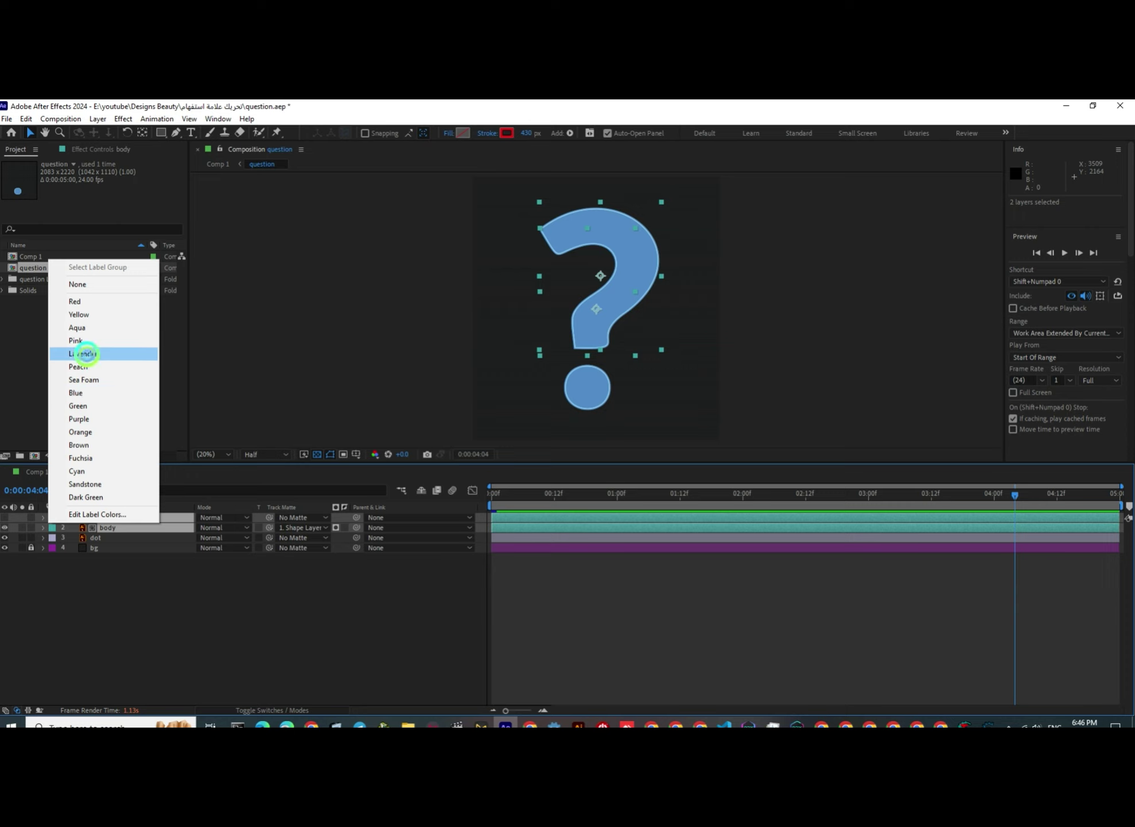
click(87, 354)
click(52, 519)
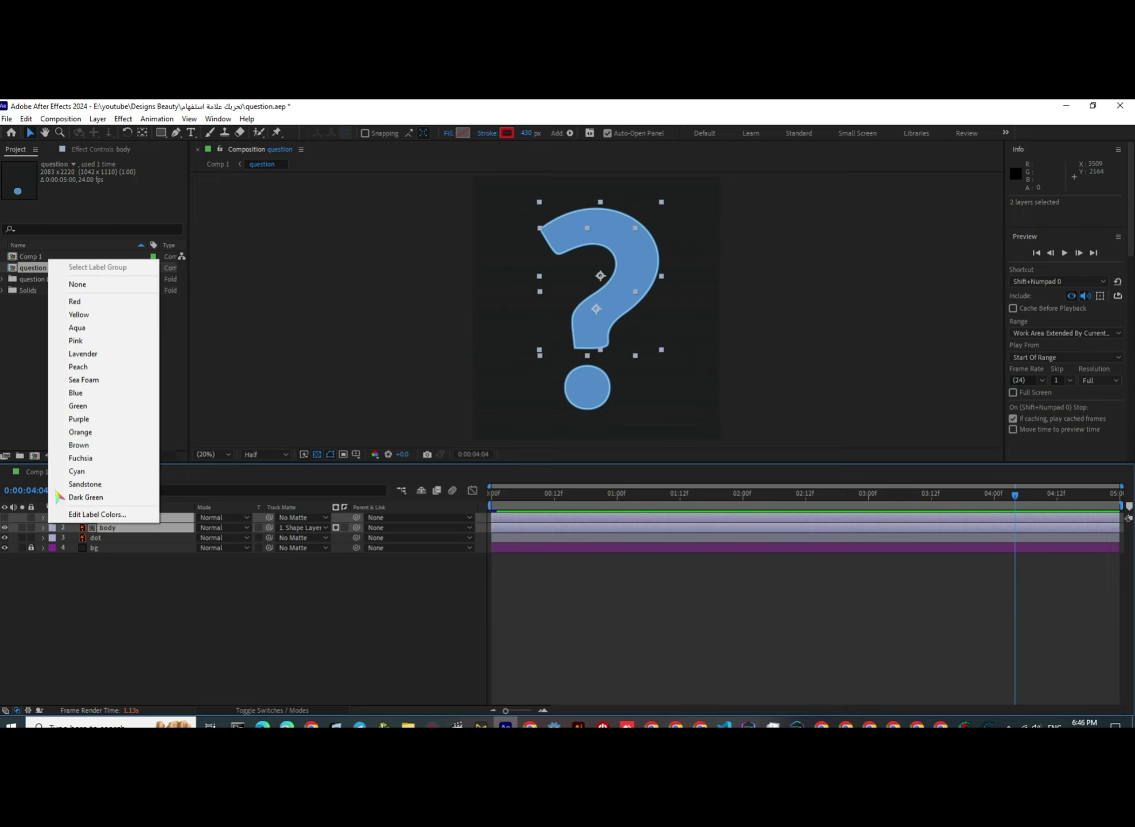
click(81, 458)
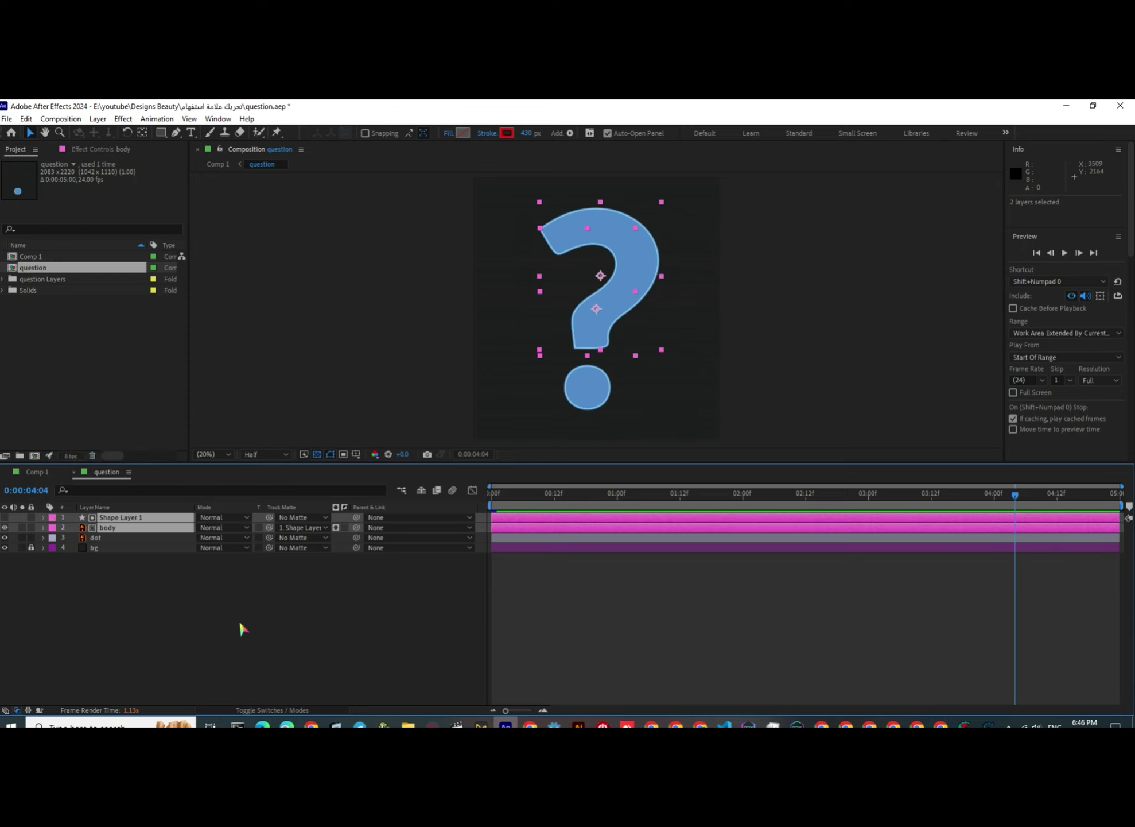
Duplicate Shape Layer 1 and the body layer together, and move the body copy directly below the shape layer copy.
click(108, 529)
click(111, 517)
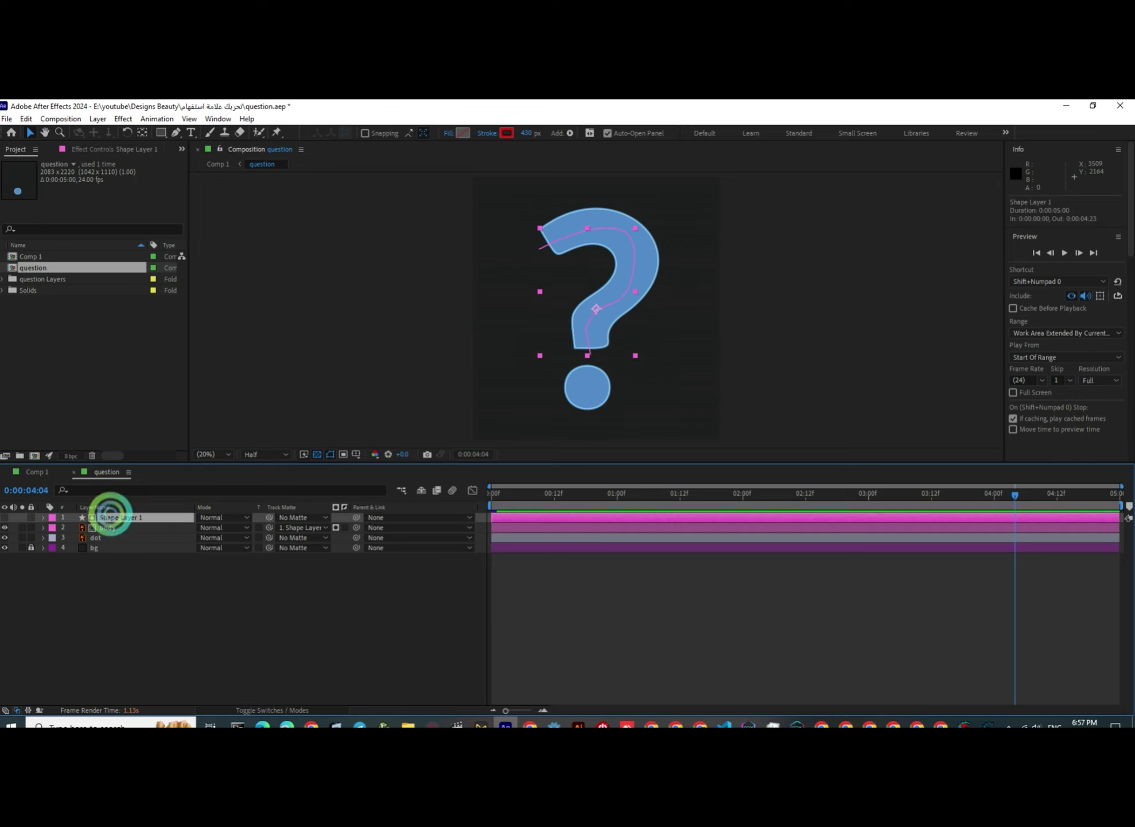
ctrl+click(109, 527)
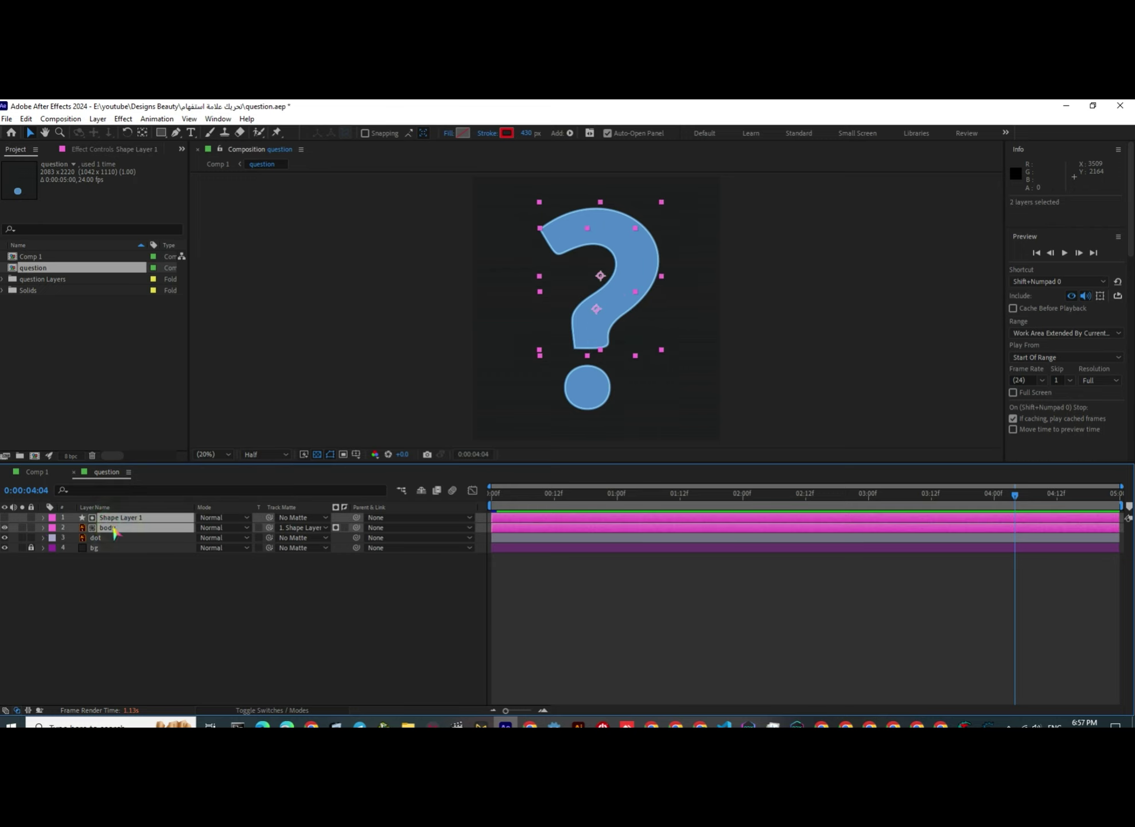
key(ctrl+d)
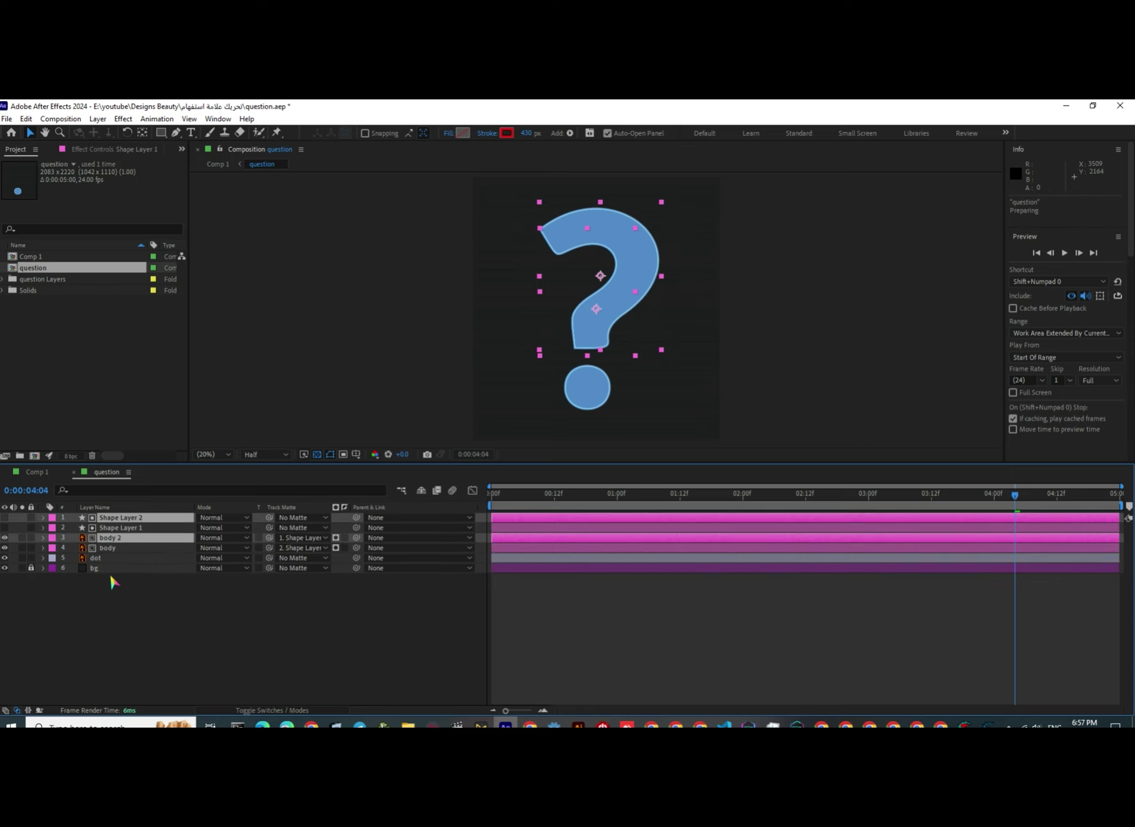
mouse_move(108, 540)
mouse_down()
mouse_move(107, 517)
mouse_move(120, 524)
mouse_up()
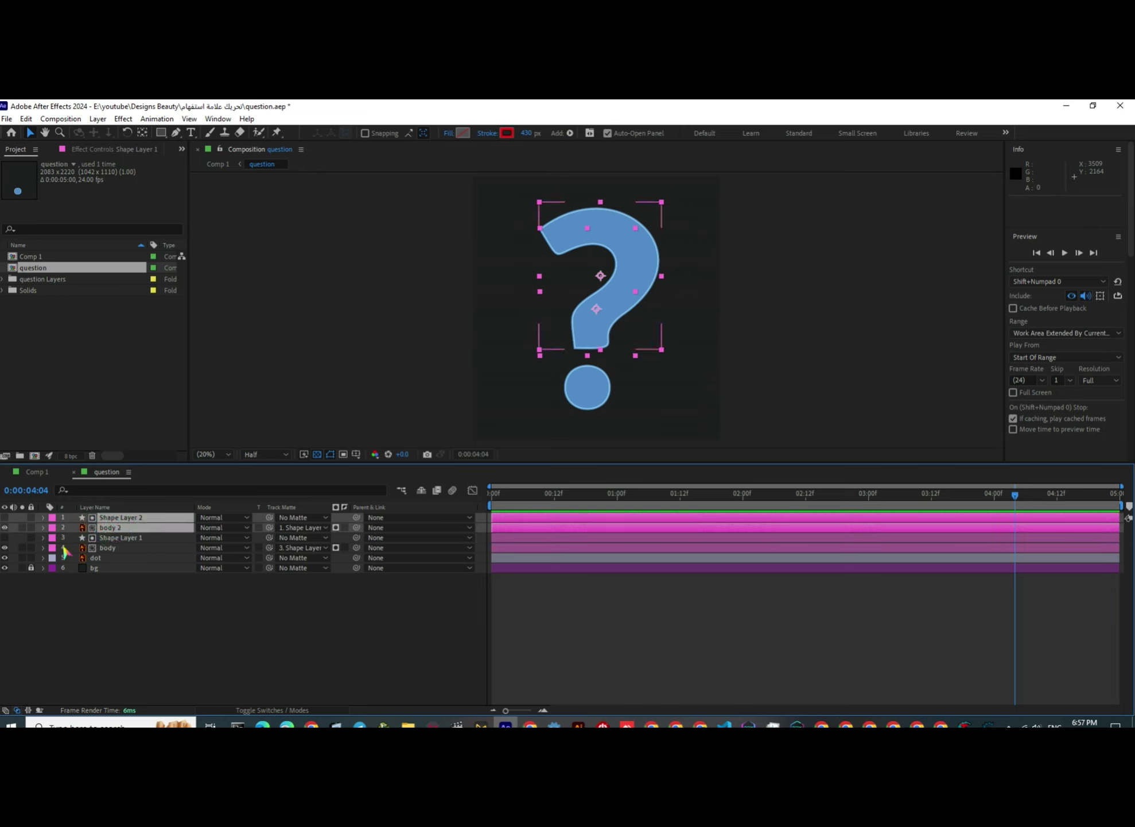
Set the label colour of the duplicated shape and body layers to Orange.
click(52, 531)
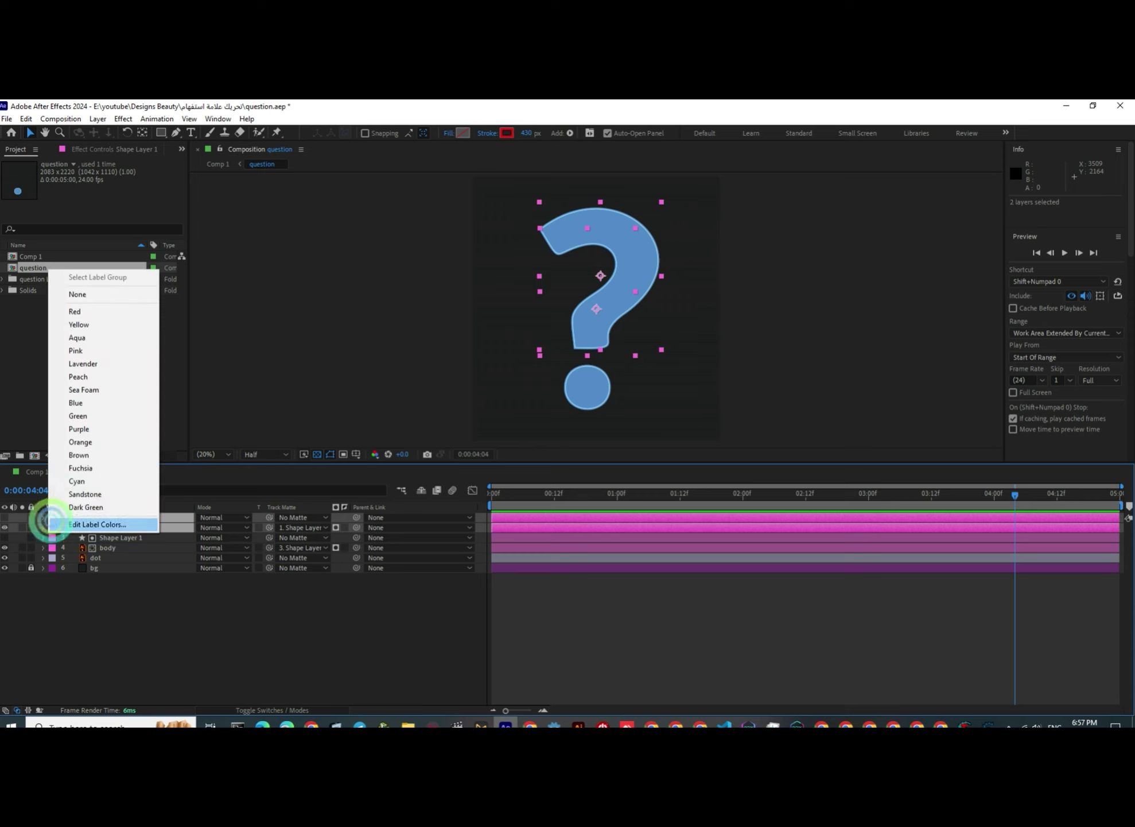
click(63, 503)
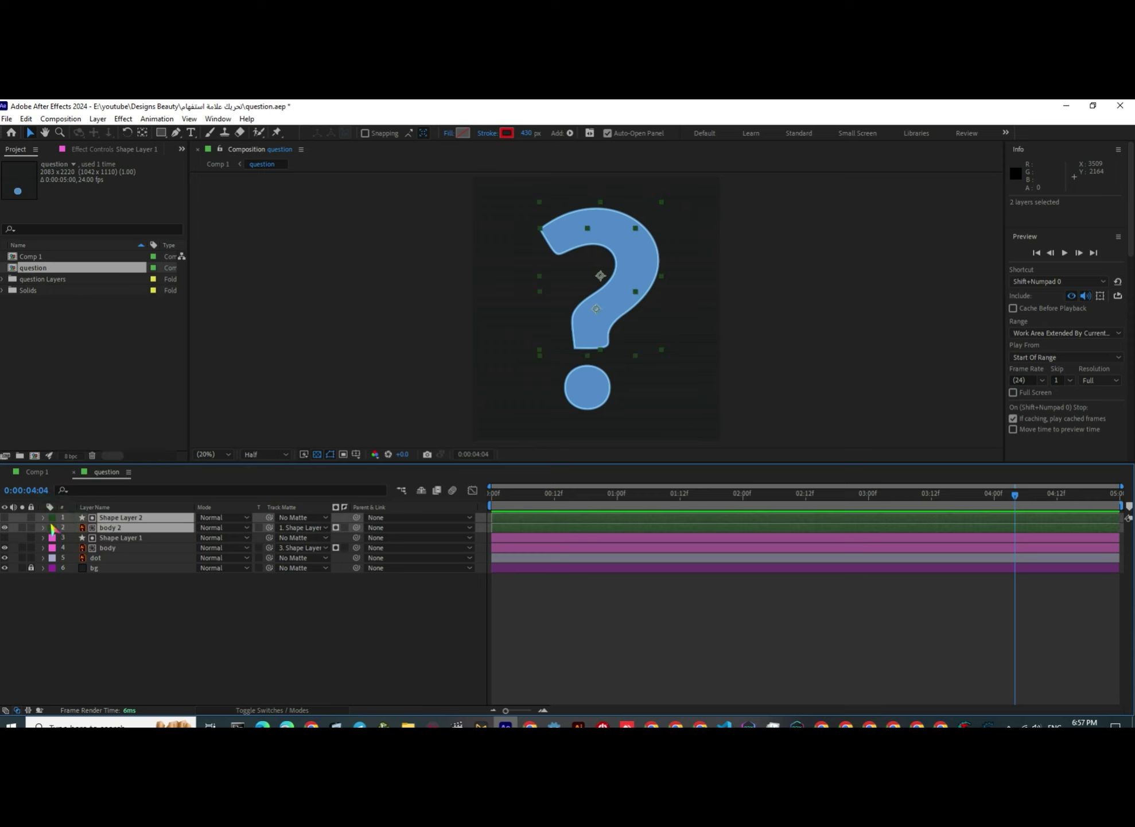
click(51, 527)
click(63, 441)
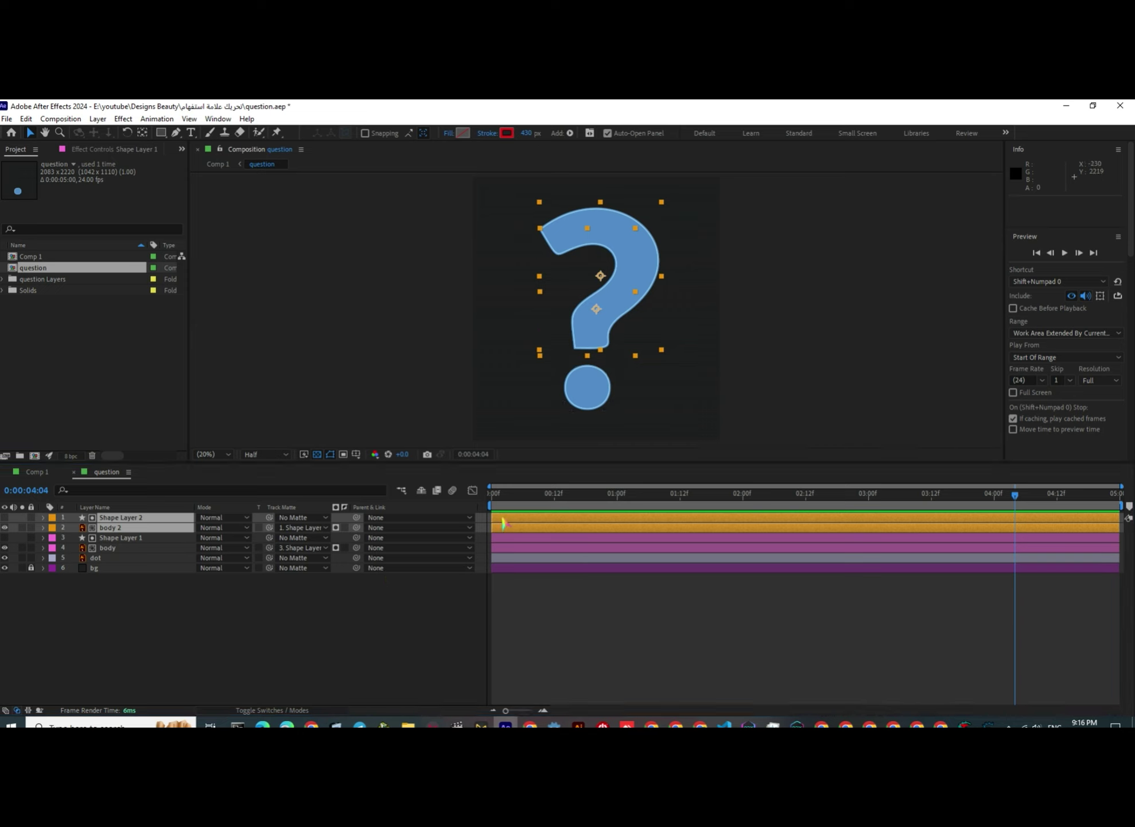
Shift Shape Layer 2 and body 2 together in time so both start at 0:00:00:09.
drag(503, 522, 552, 518)
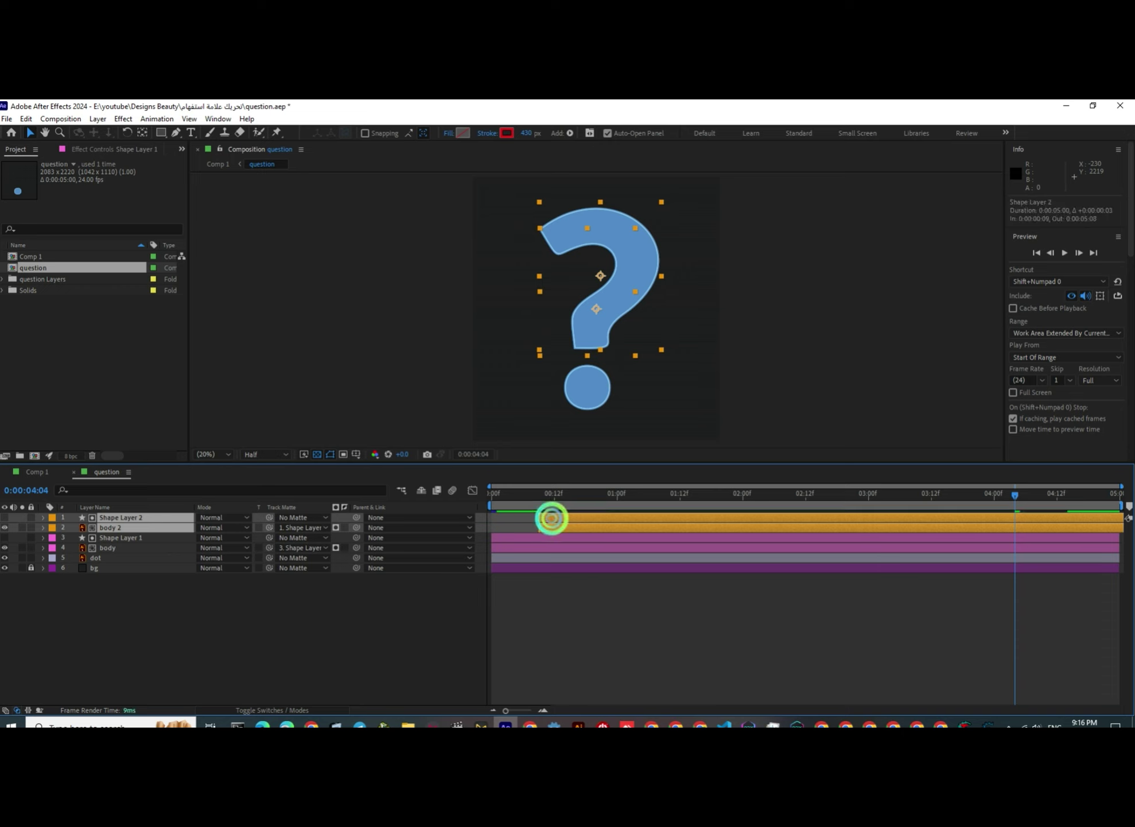
click(505, 527)
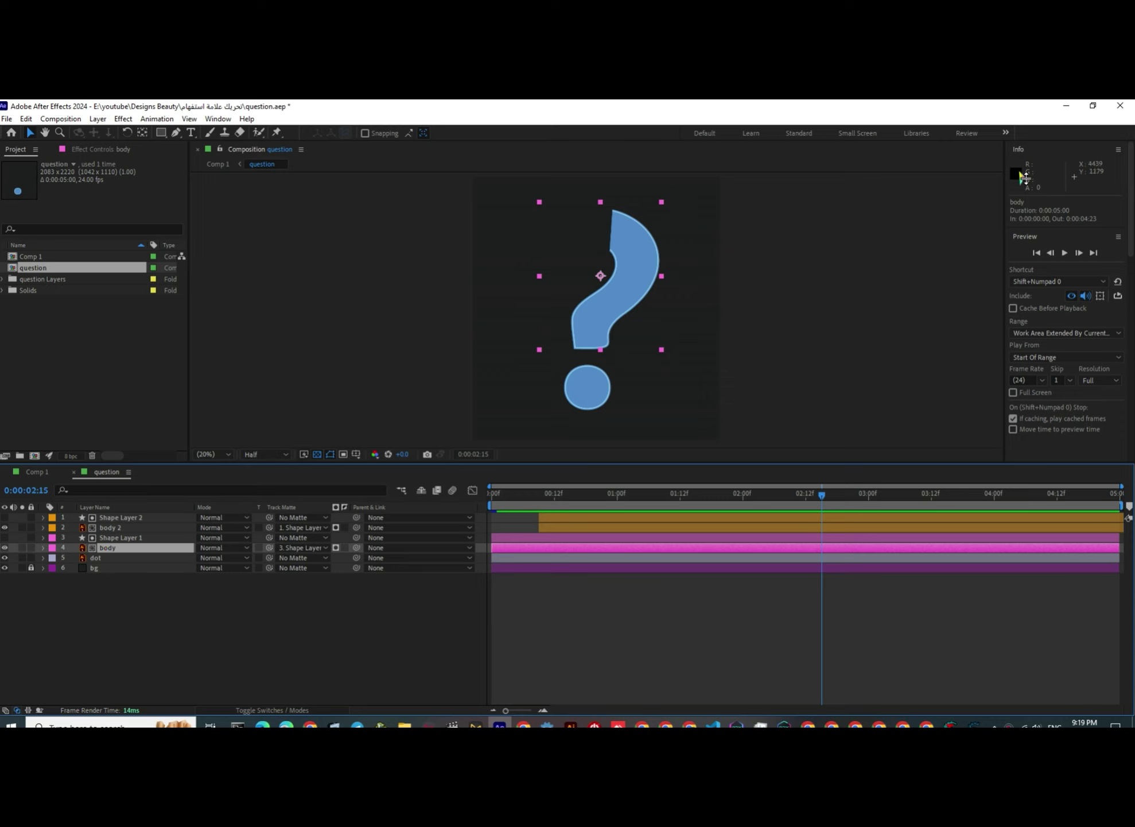
Bring up the effects and presets list with more room and search it for "fill".
click(217, 119)
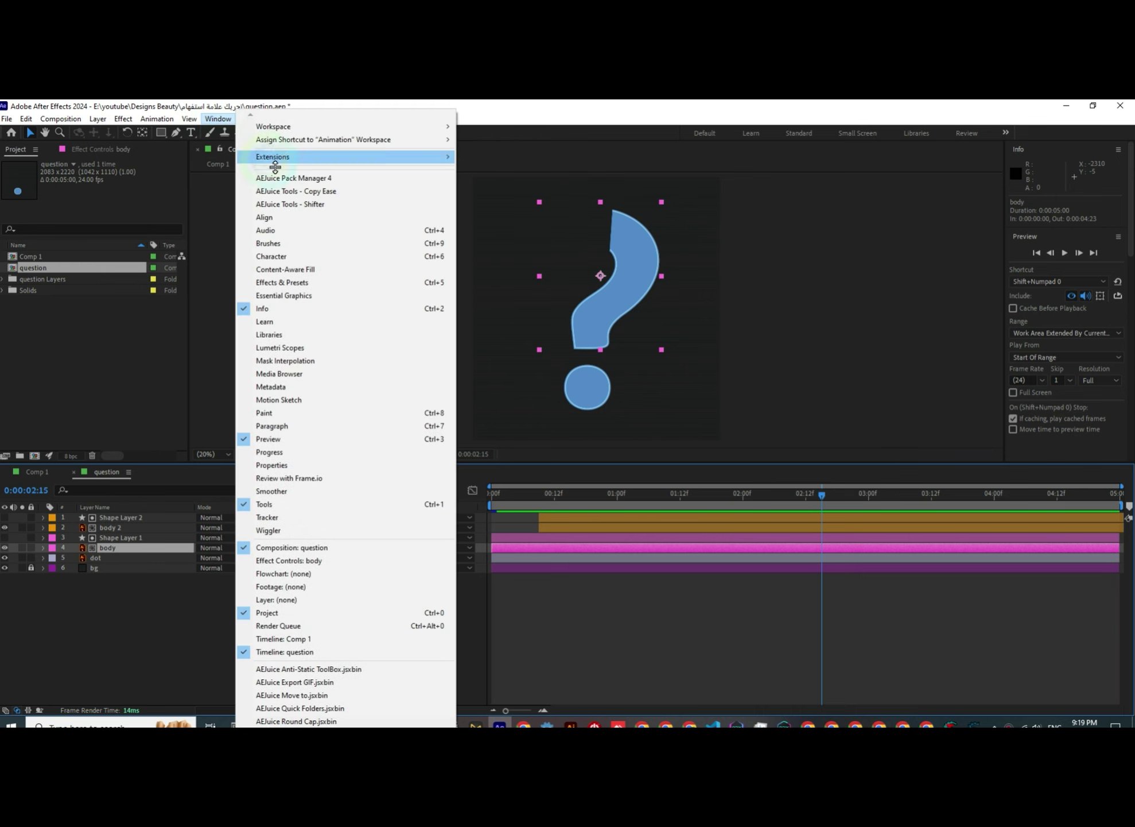
click(290, 282)
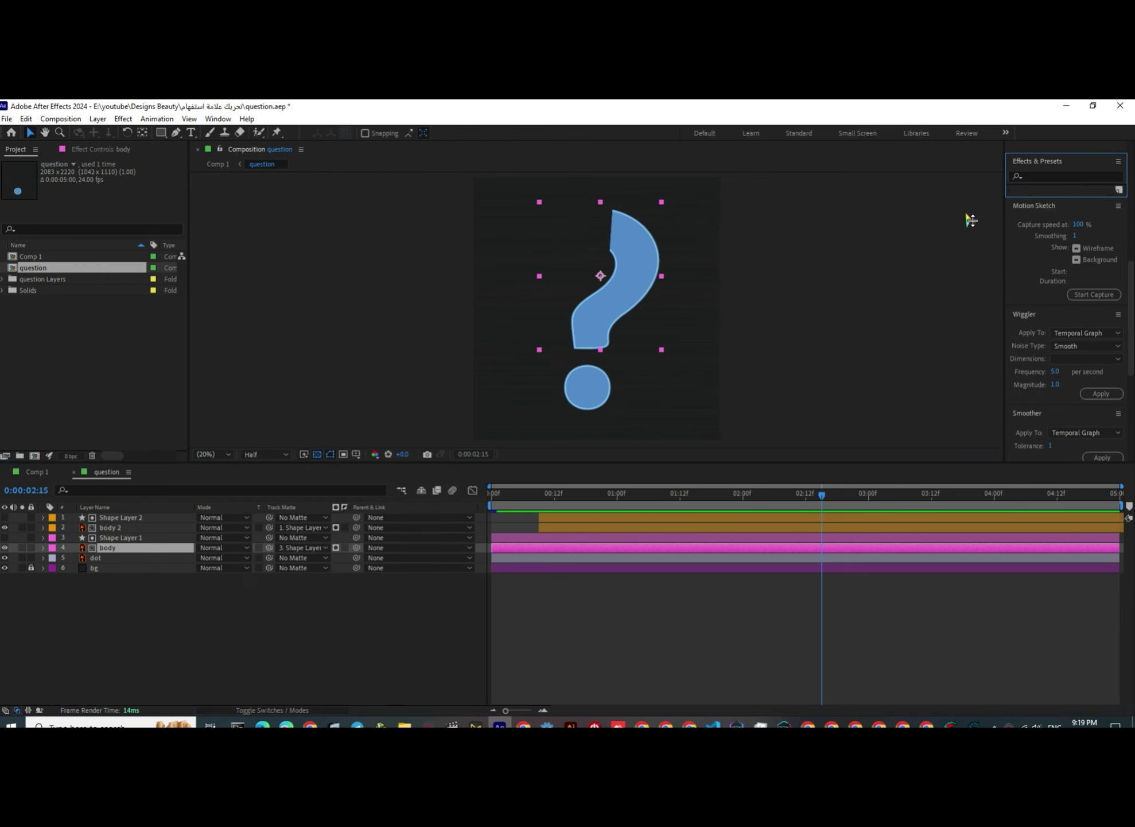
drag(1041, 179, 1040, 428)
click(848, 329)
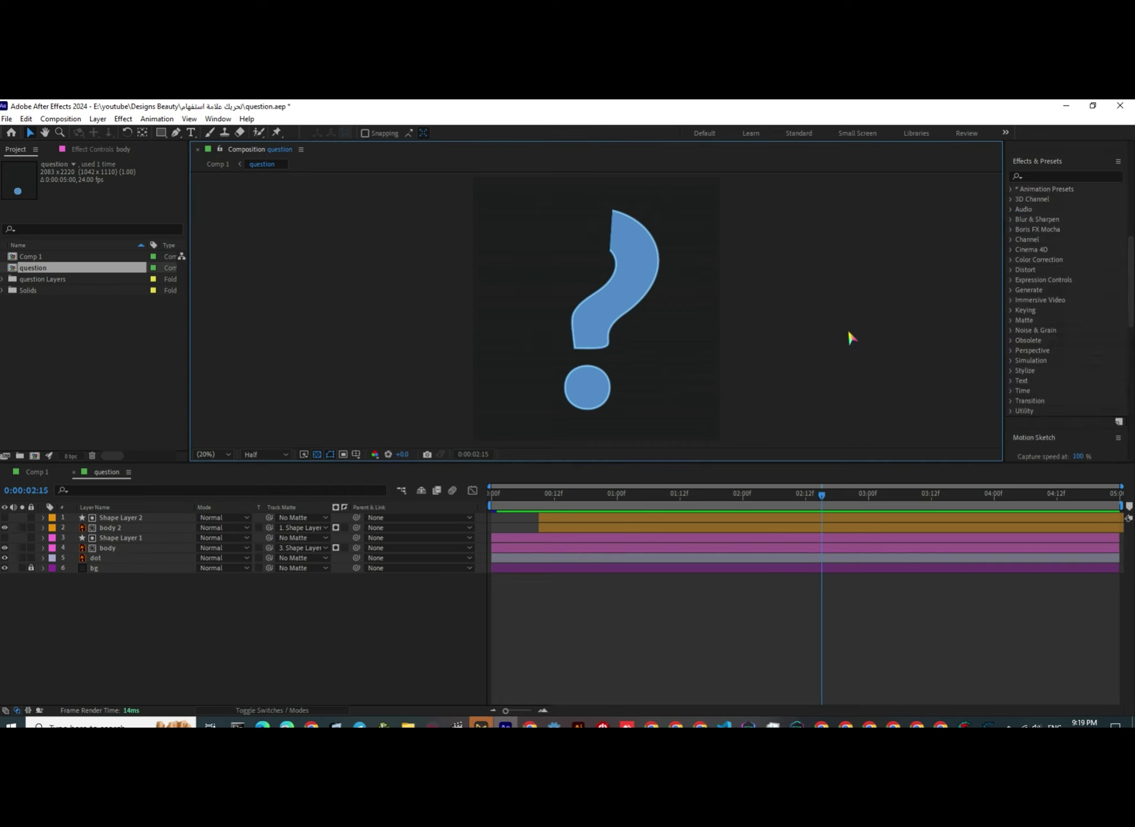
click(1033, 177)
text(f)
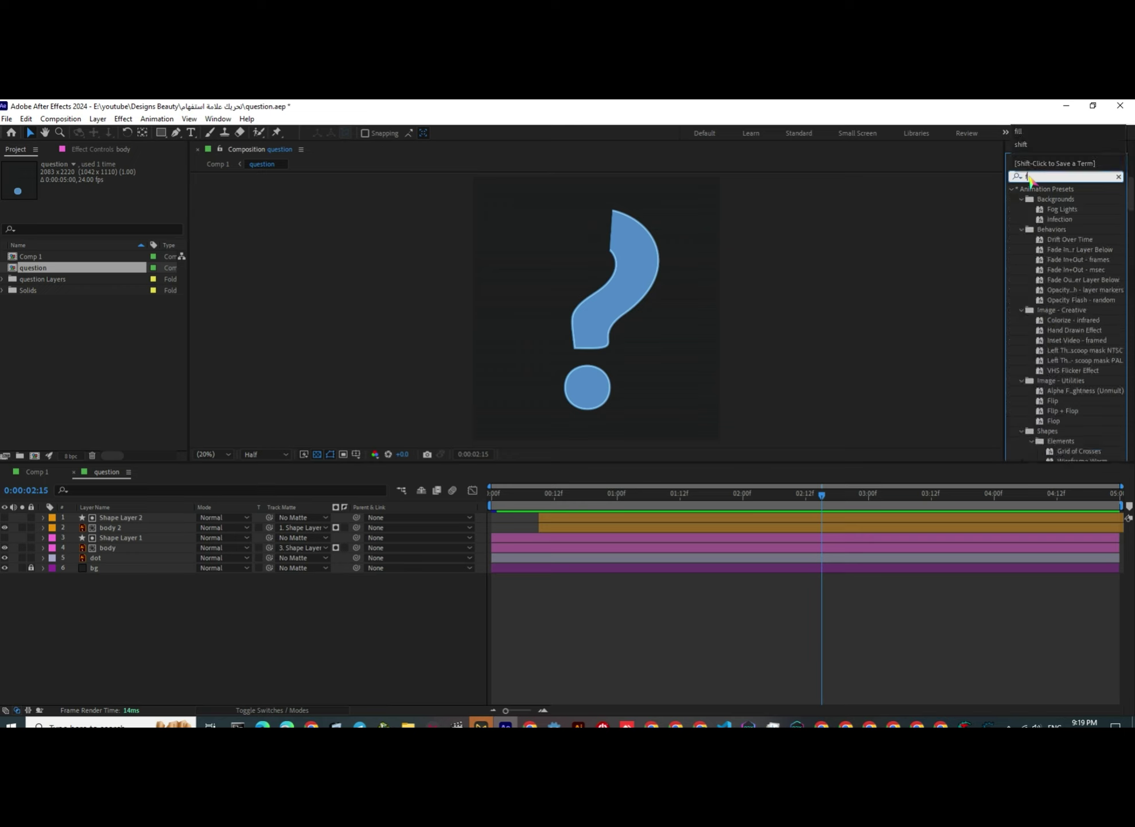
text(ill)
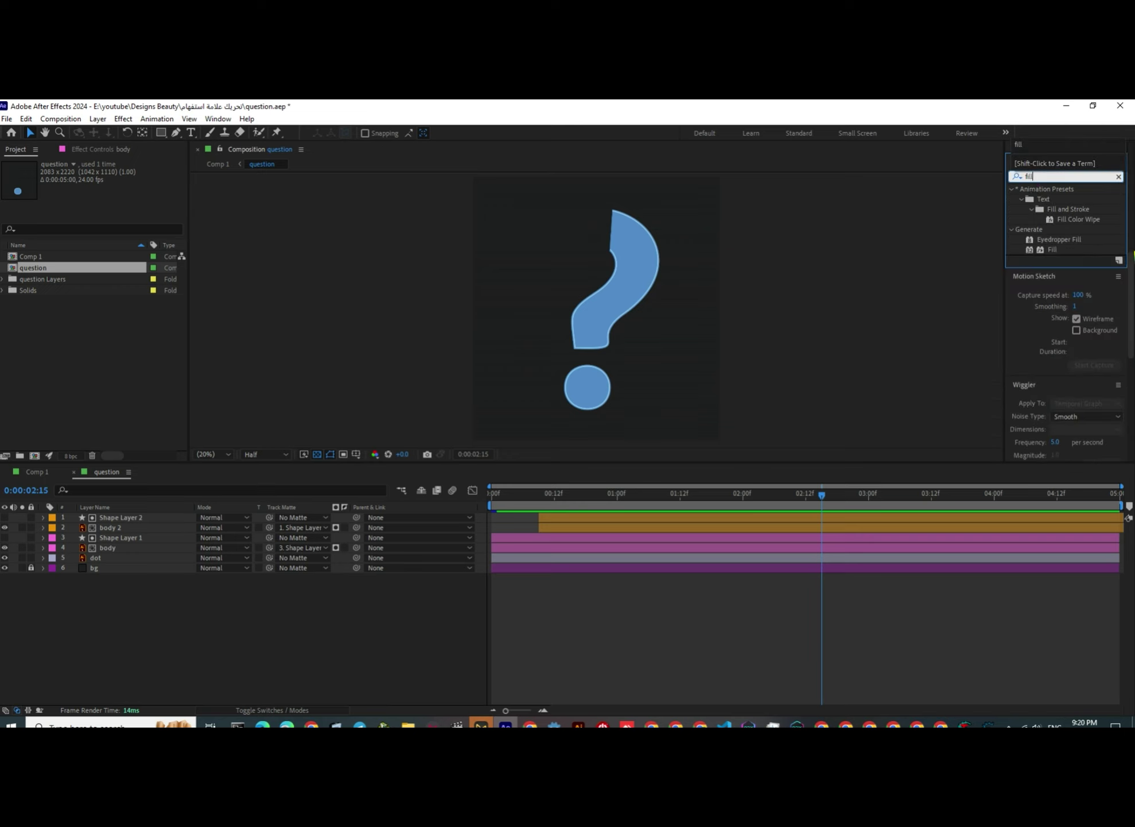
Apply the Fill effect to the original body layer and bring up its effect settings.
click(1054, 251)
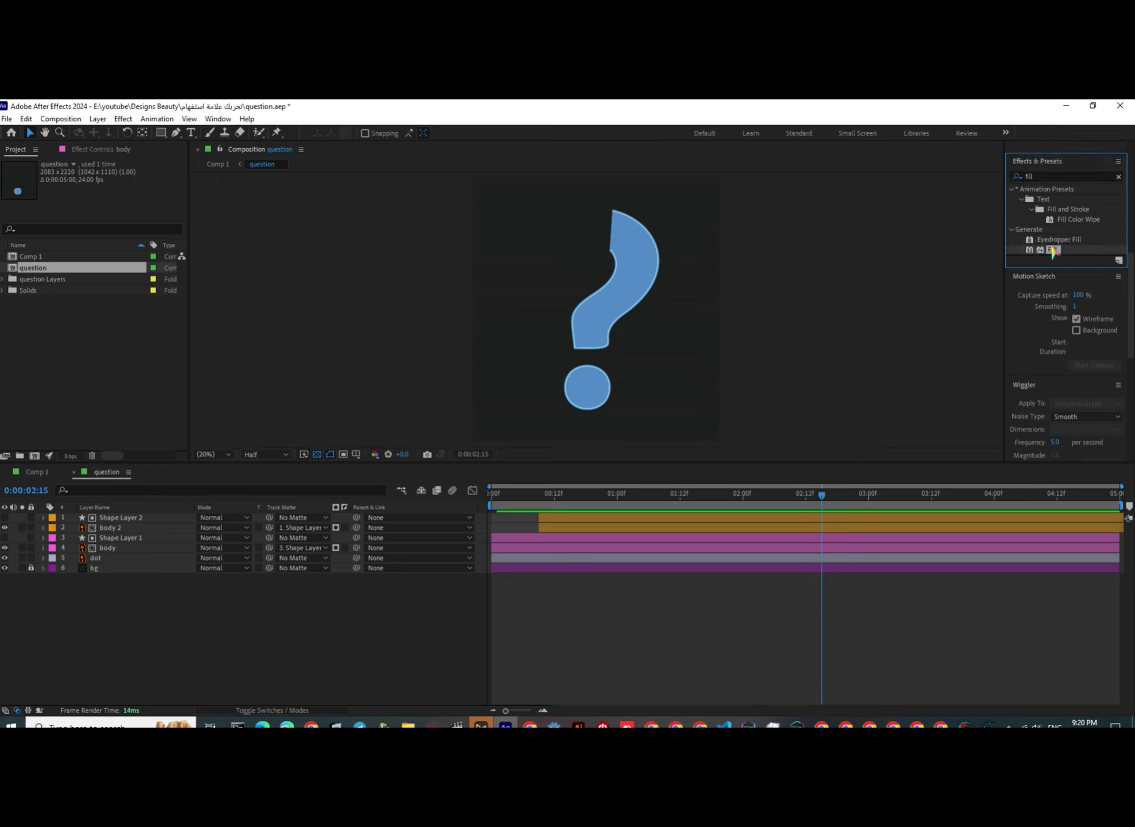
click(1053, 250)
drag(1053, 252, 108, 548)
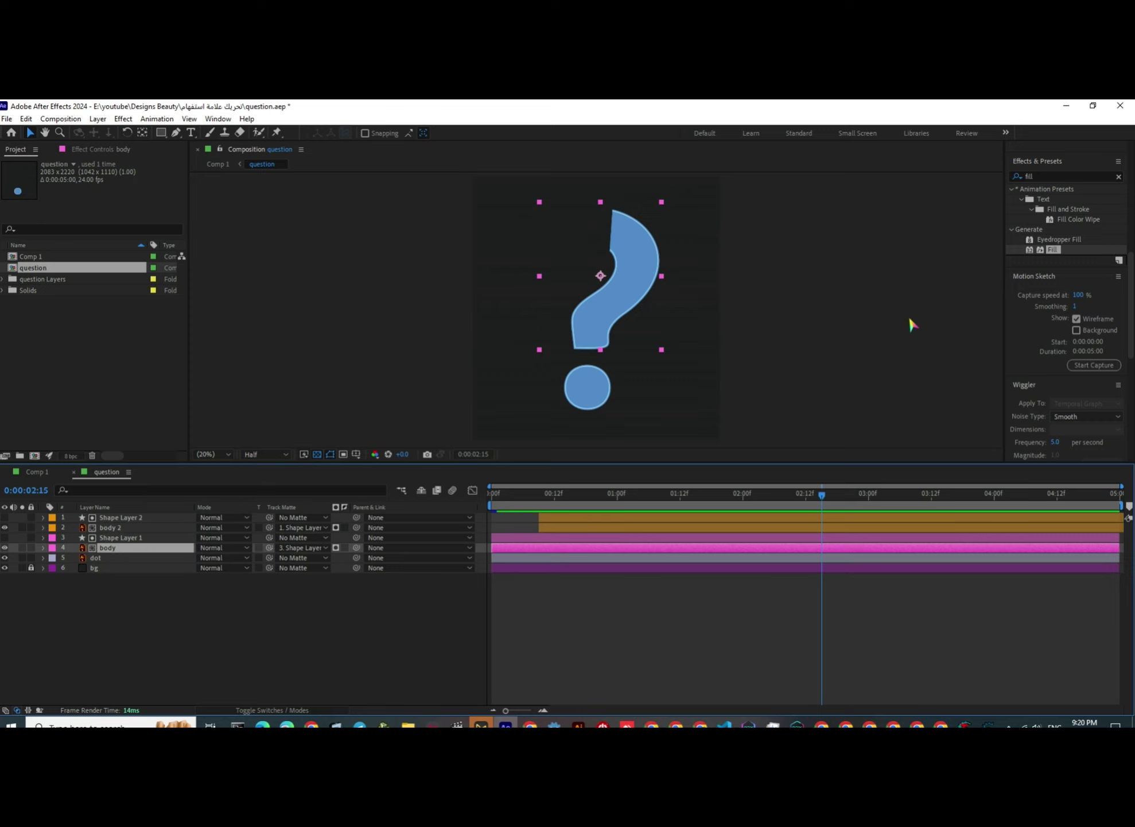
click(1053, 250)
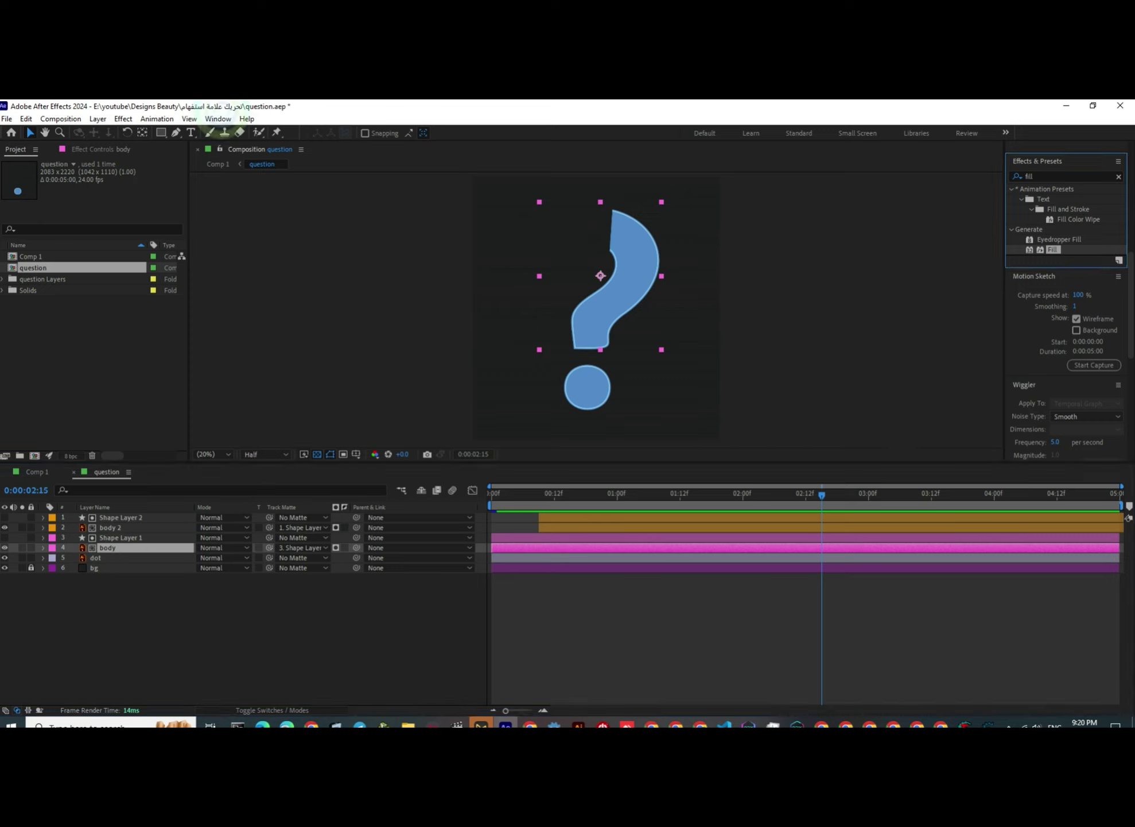
click(96, 153)
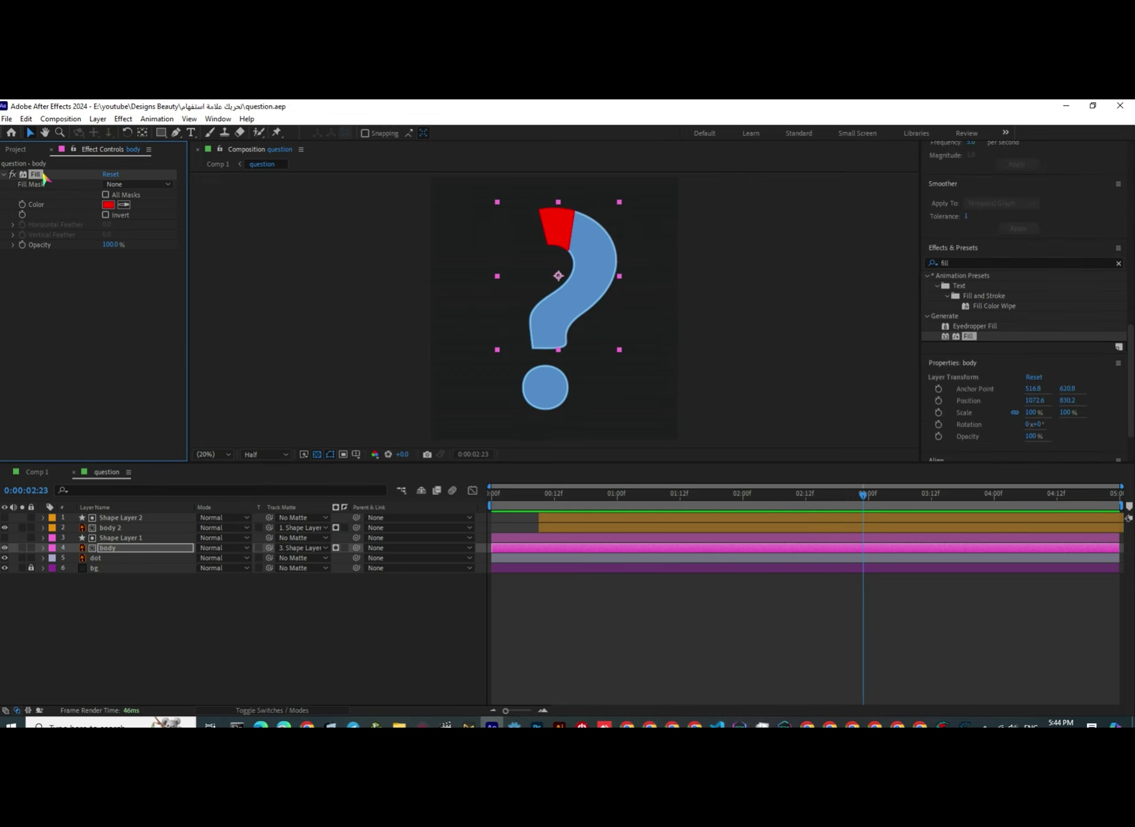
Remove the Fill effect from the body layer and apply a fresh Fill to it.
click(42, 172)
key(Delete)
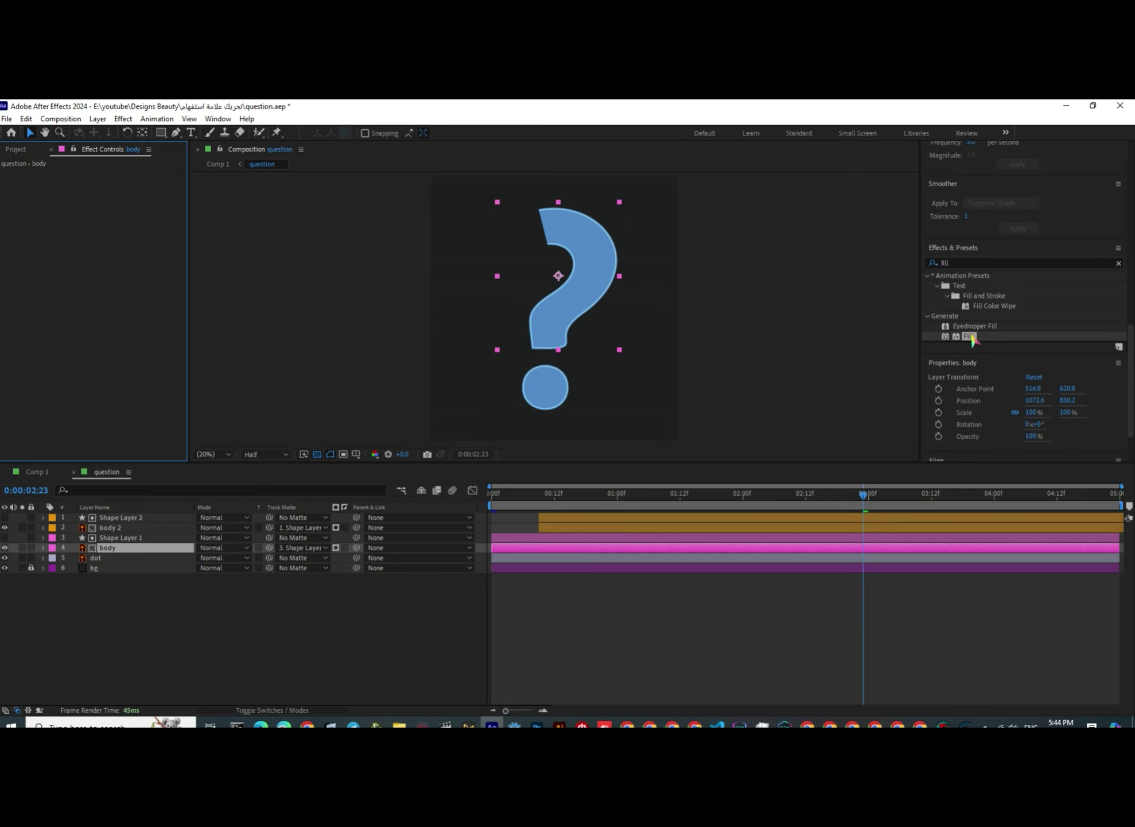
drag(971, 337, 122, 545)
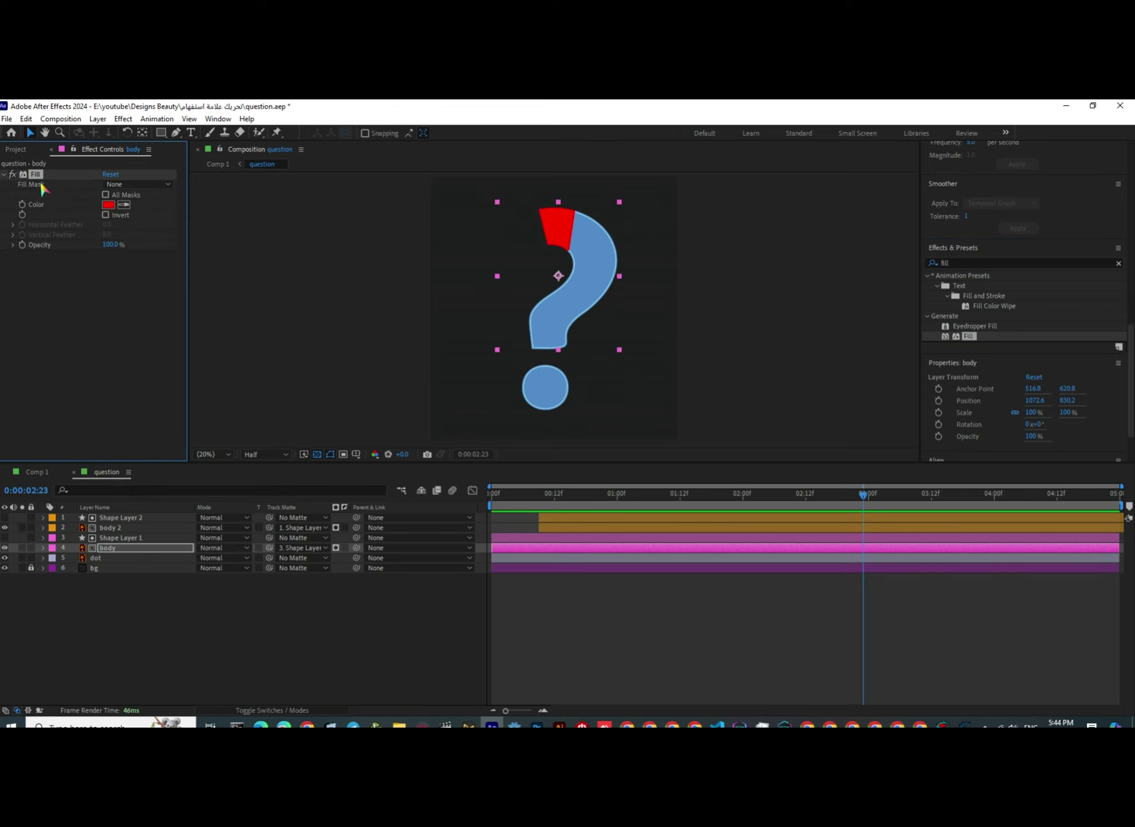